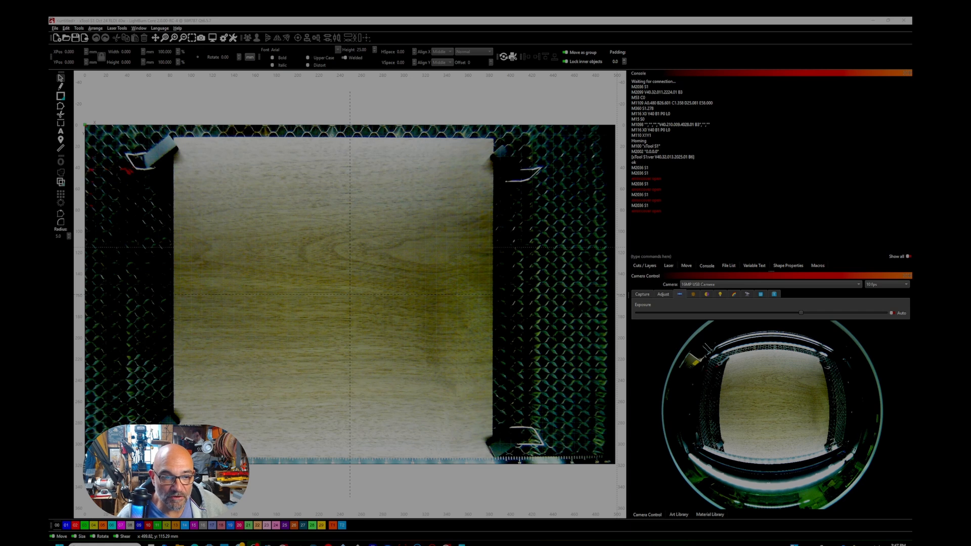
- Open the machine movement controls and jog the laser head to the right and toward the front of the bed
{"action": "left_click", "coordinate": [690, 267]}
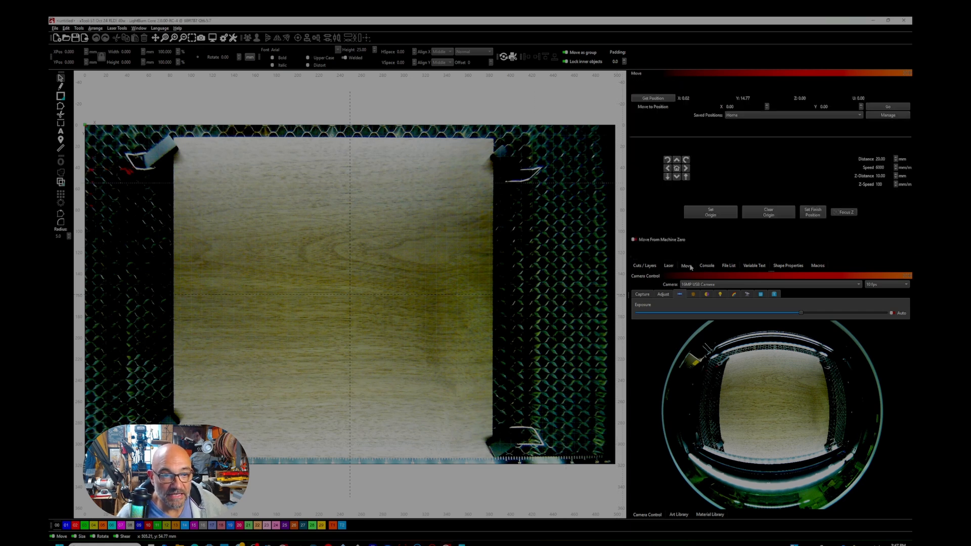
{"action": "left_click", "coordinate": [687, 168]}
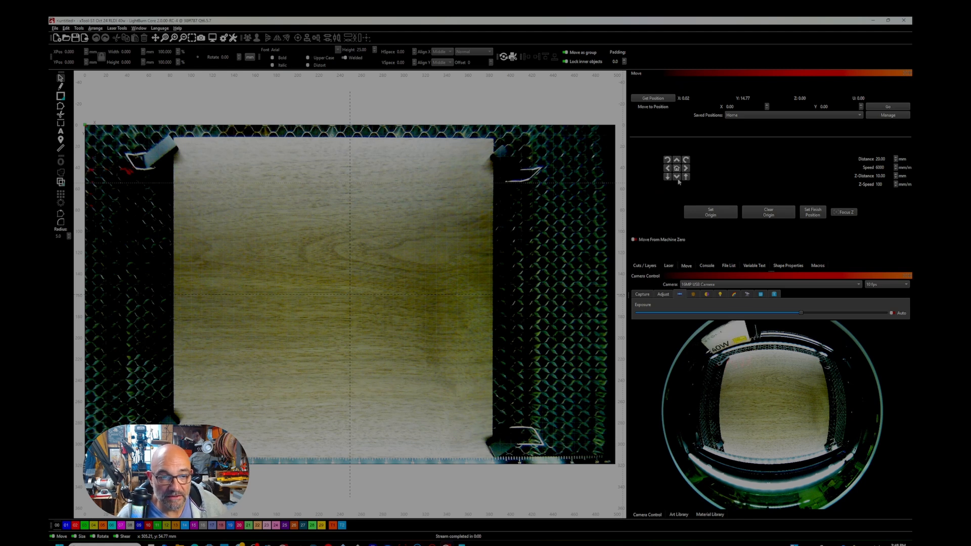
{"action": "left_click", "coordinate": [677, 177]}
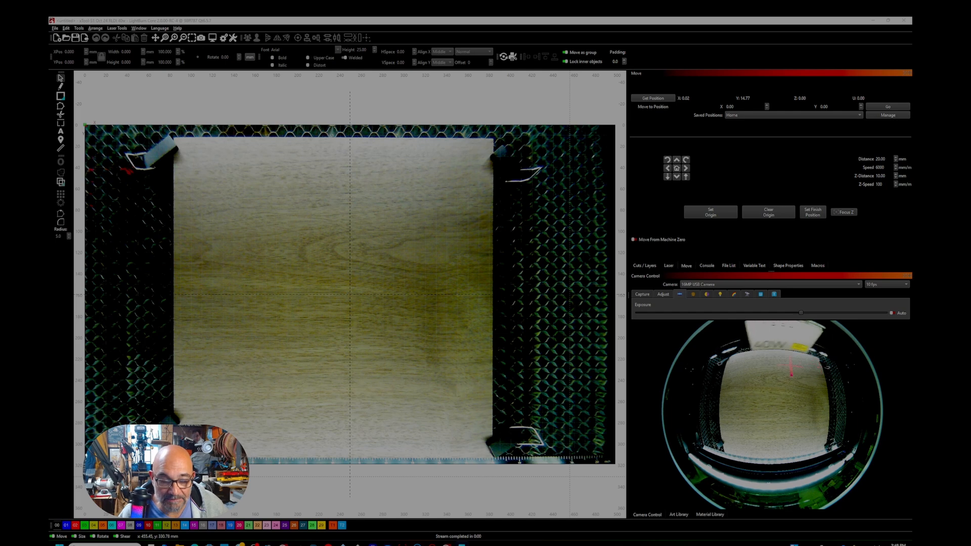
- Examine the X and Y camera offsets recorded in offset xtool.txt, enlarging its text for reading
{"action": "left_click_drag", "start_coordinate": [905, 416], "coordinate": [744, 257]}
{"action": "left_click_drag", "start_coordinate": [859, 239], "coordinate": [851, 164]}
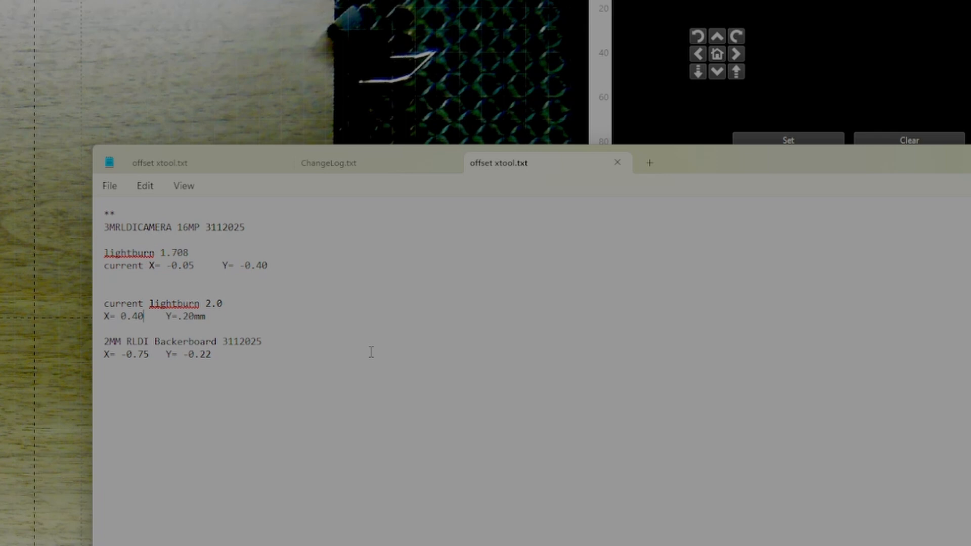
{"action": "scroll", "coordinate": [371, 353], "scroll_direction": "up", "scroll_amount": 7, "text": "ctrl"}
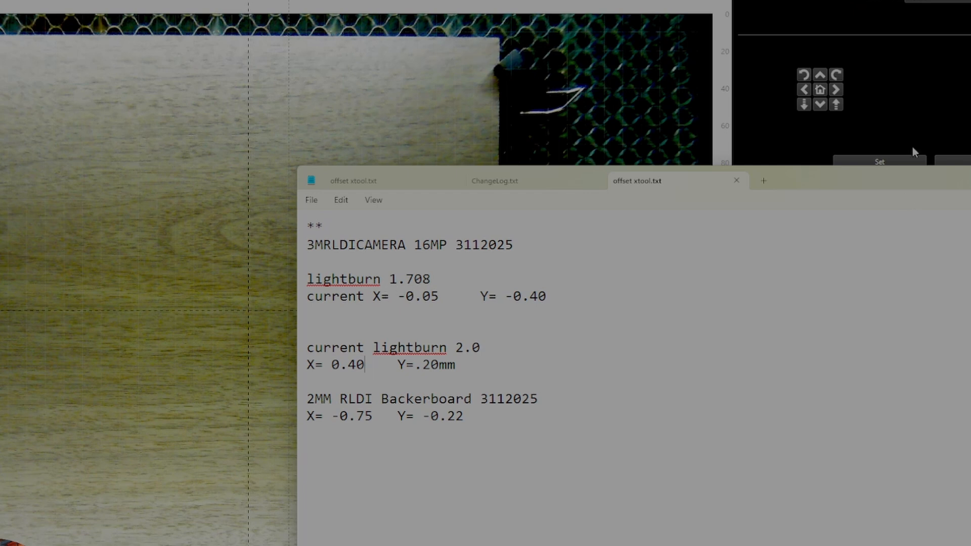
{"action": "left_click_drag", "start_coordinate": [904, 182], "coordinate": [970, 545]}
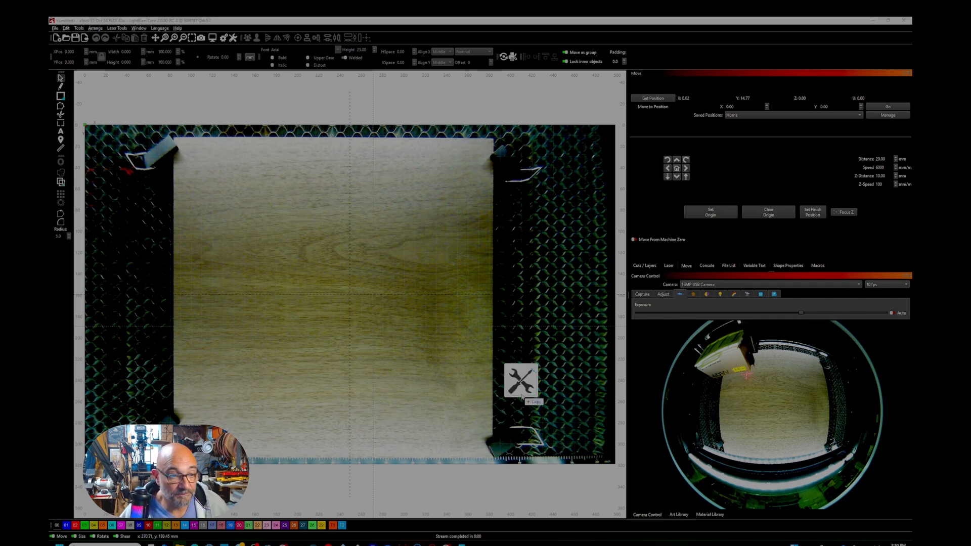
- Import the crossed wrench and screwdriver image onto the middle of the wood sheet and trace it with the default settings
{"action": "left_click_drag", "start_coordinate": [520, 380], "coordinate": [339, 294]}
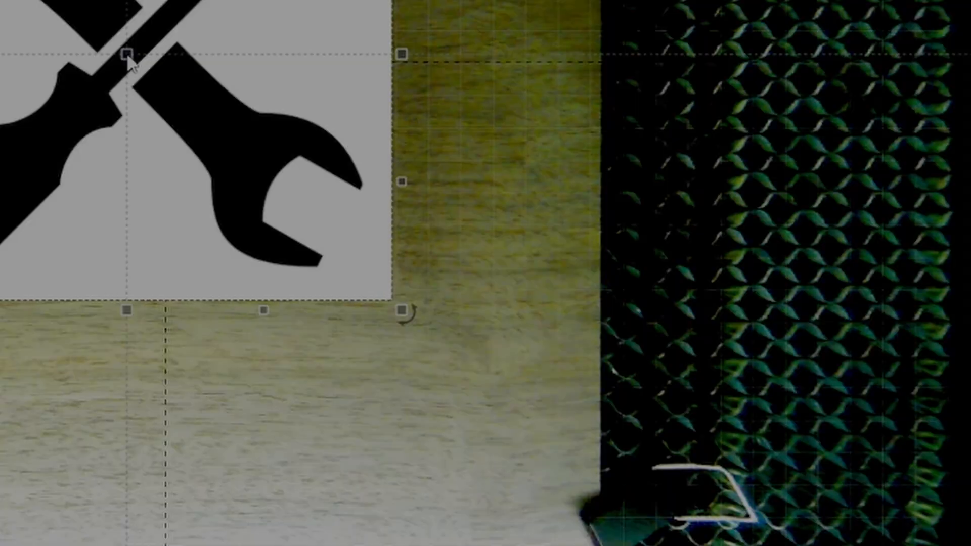
{"action": "right_click", "coordinate": [337, 293]}
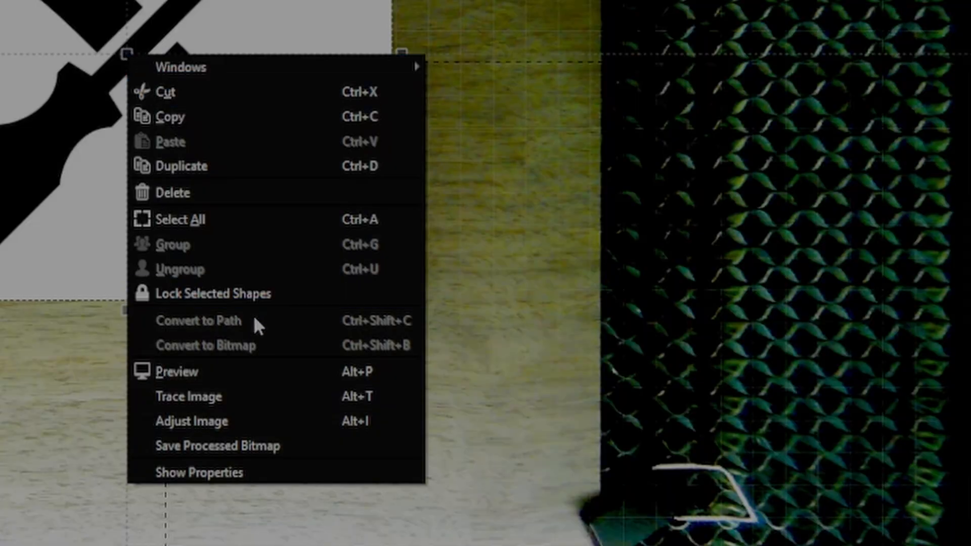
{"action": "left_click", "coordinate": [268, 396]}
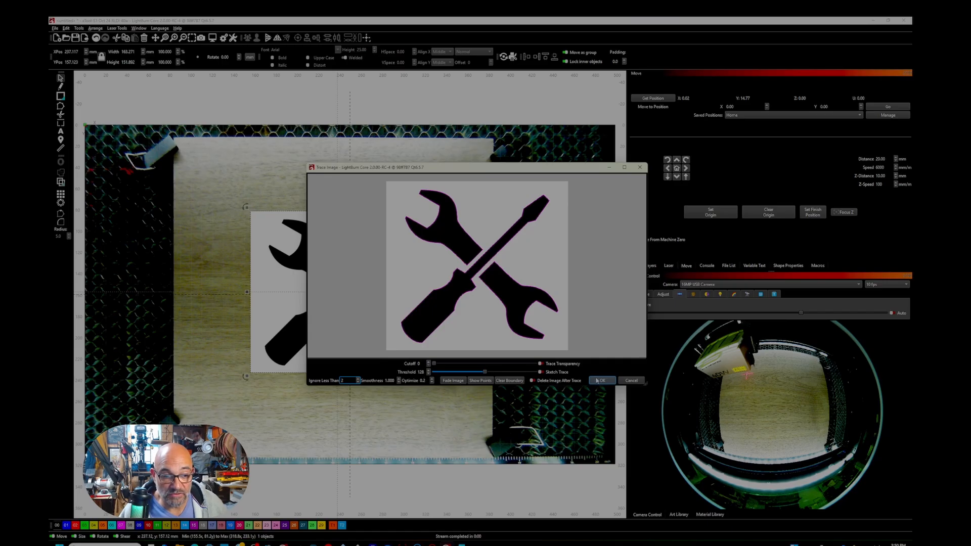
{"action": "left_click", "coordinate": [598, 381]}
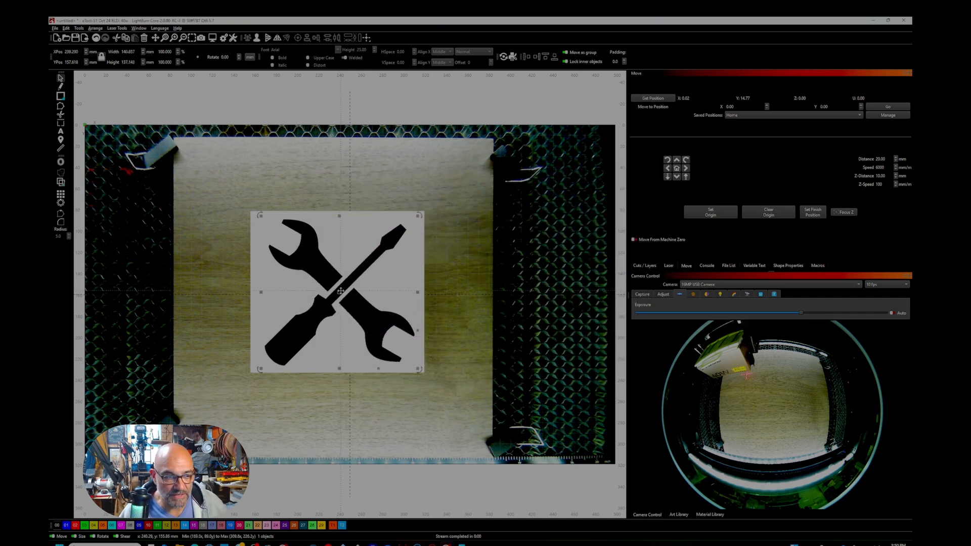
- Delete the source image from behind the traced outline and place the outline near the centre of the wood sheet
{"action": "mouse_move", "coordinate": [343, 296]}
{"action": "left_mouse_down"}
{"action": "mouse_move", "coordinate": [413, 295]}
{"action": "mouse_move", "coordinate": [344, 329]}
{"action": "mouse_move", "coordinate": [247, 356]}
{"action": "left_mouse_up"}
{"action": "left_click", "coordinate": [374, 266]}
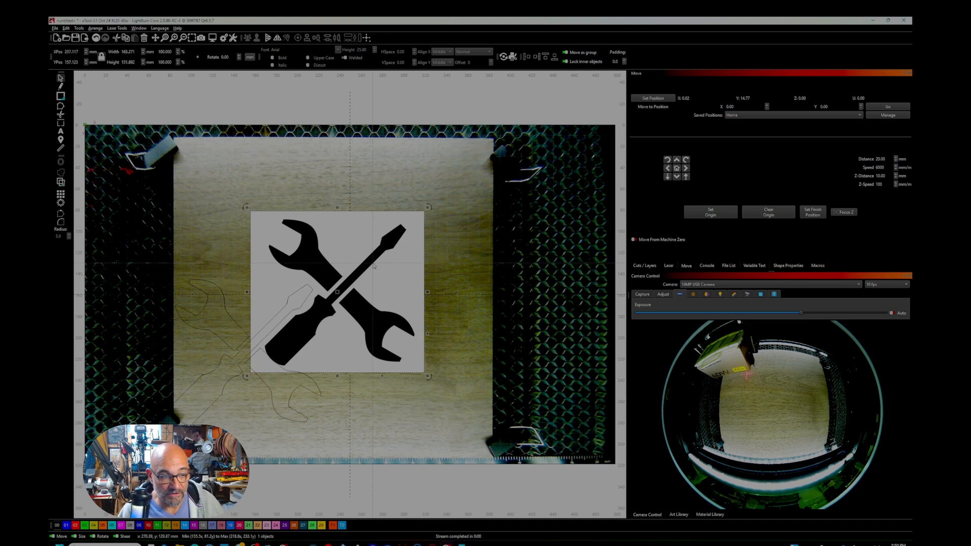
{"action": "key", "text": "Delete"}
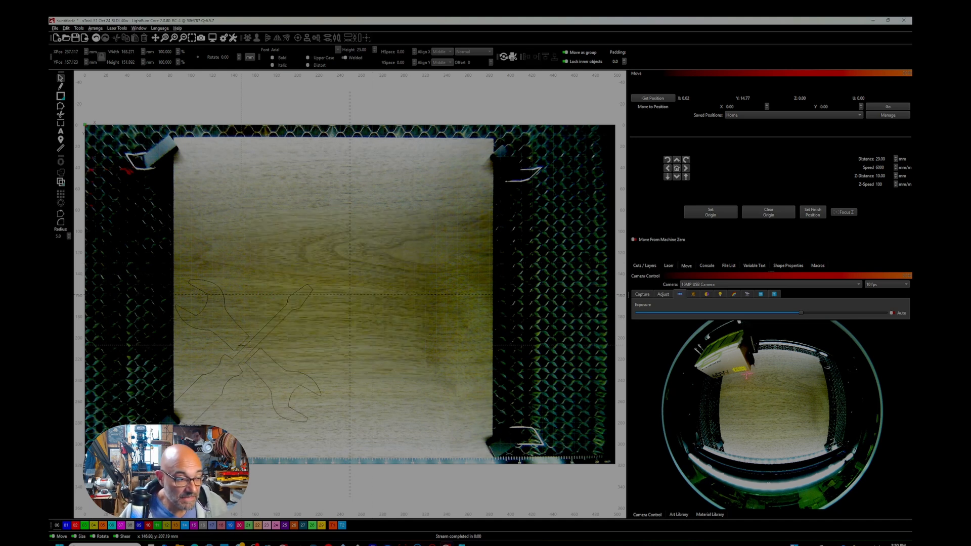
{"action": "left_click_drag", "start_coordinate": [247, 353], "coordinate": [296, 322]}
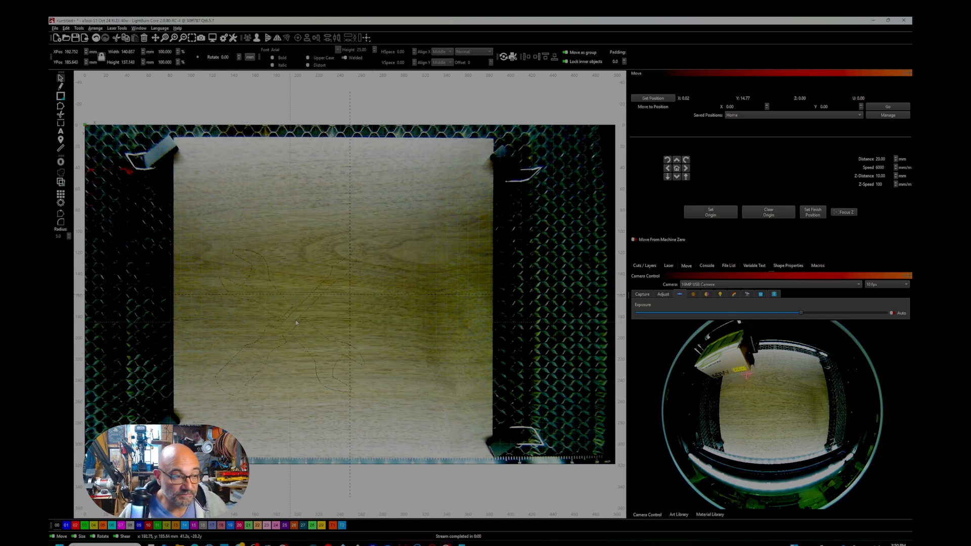
{"action": "left_click_drag", "start_coordinate": [332, 294], "coordinate": [334, 292]}
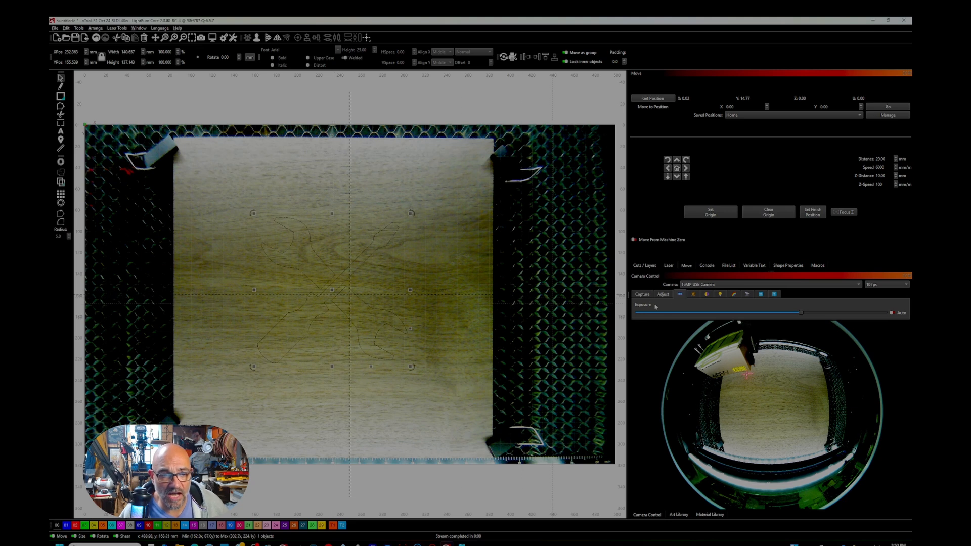
- Hide the camera overlay on the workspace and nudge the traced tool outline slightly up and to the left
{"action": "left_click", "coordinate": [642, 294]}
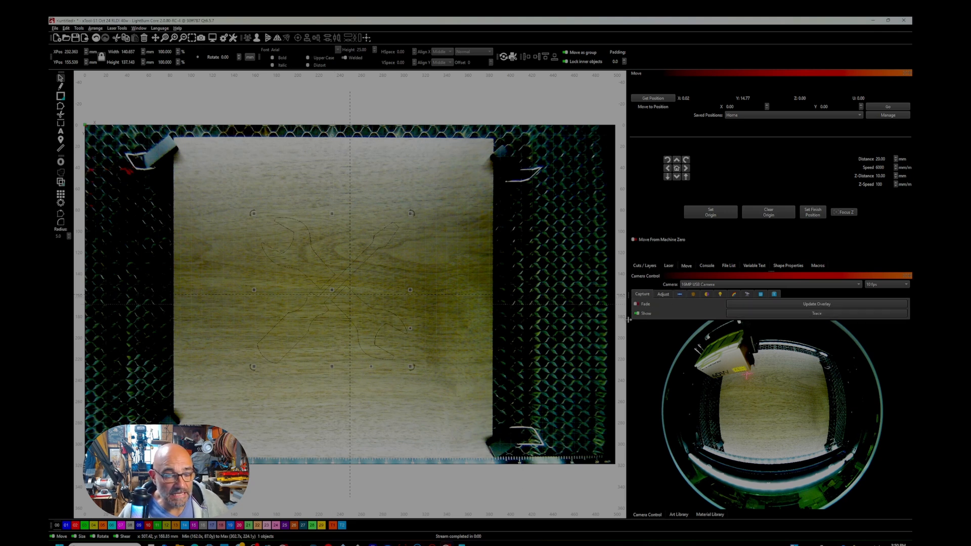
{"action": "left_click", "coordinate": [638, 314]}
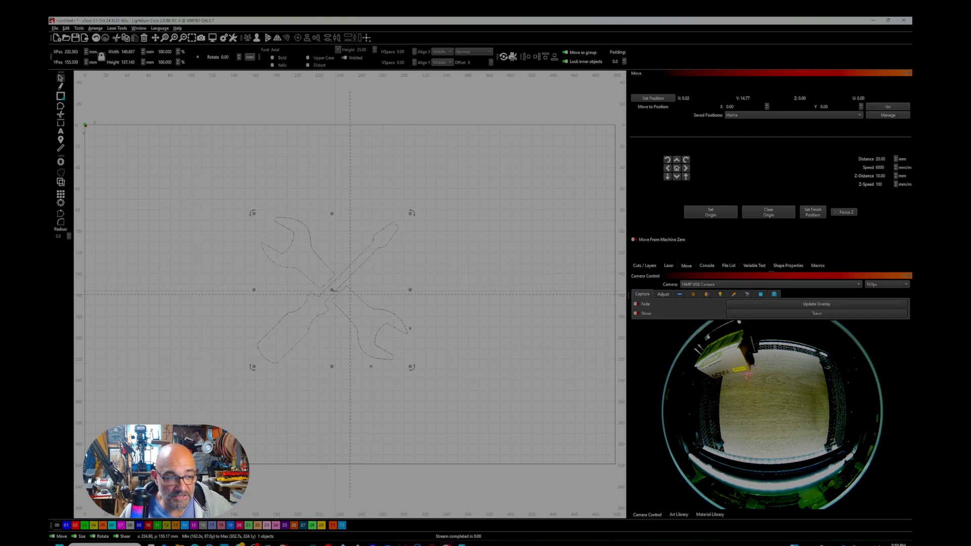
{"action": "mouse_move", "coordinate": [334, 291]}
{"action": "left_mouse_down"}
{"action": "mouse_move", "coordinate": [342, 281]}
{"action": "mouse_move", "coordinate": [324, 291]}
{"action": "mouse_move", "coordinate": [330, 286]}
{"action": "left_mouse_up"}
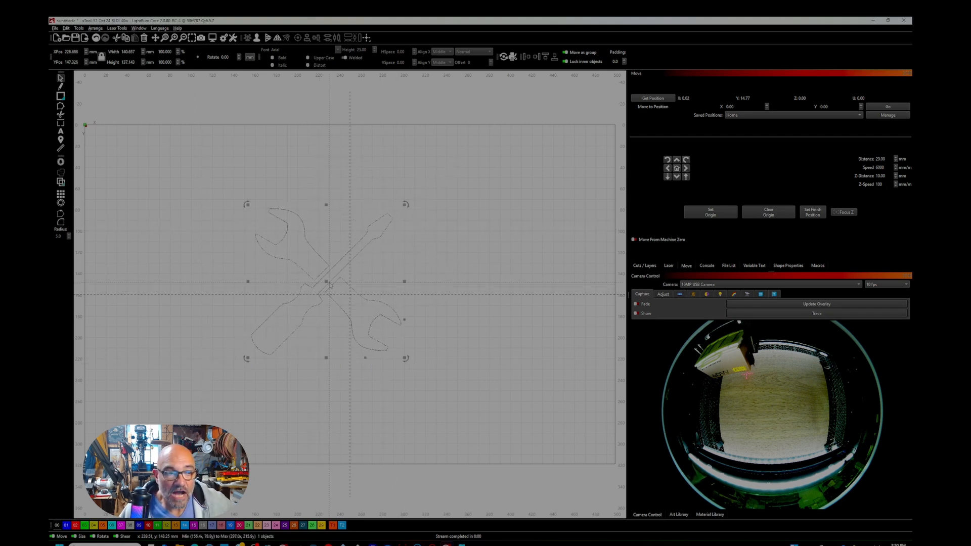
- Ungroup the traced outline and move the lower-right and upper-left wrench pieces slightly outward from the screwdriver
{"action": "right_click", "coordinate": [330, 286]}
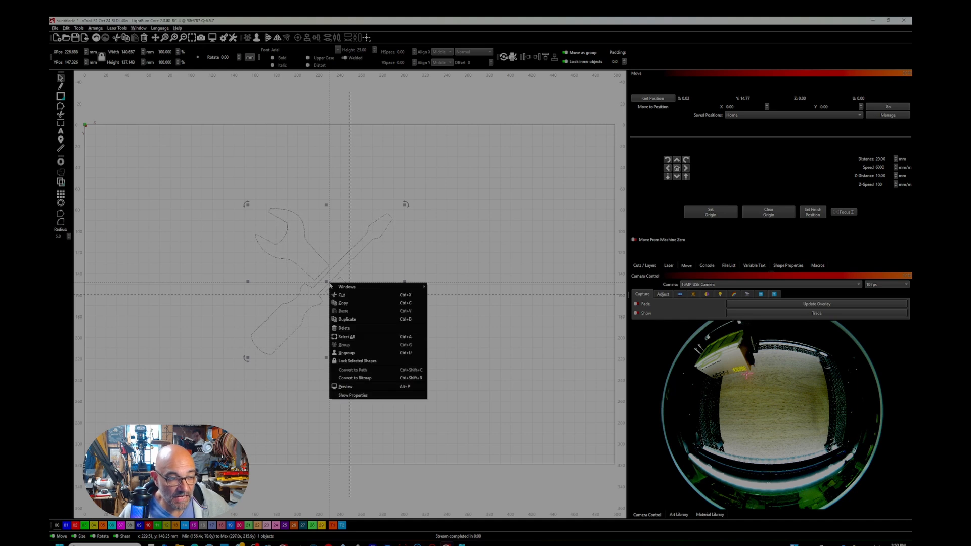
{"action": "left_click", "coordinate": [354, 354]}
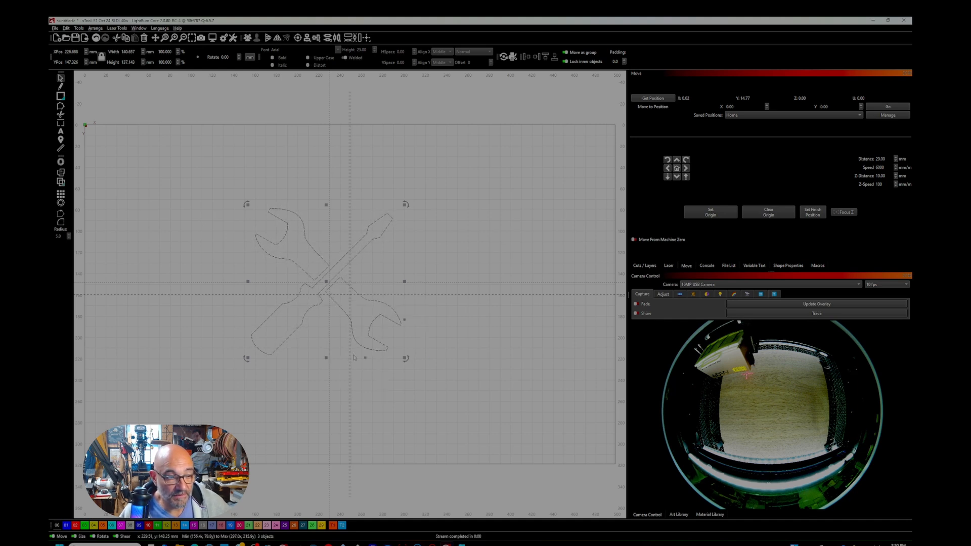
{"action": "left_click", "coordinate": [371, 367]}
{"action": "left_click", "coordinate": [375, 320]}
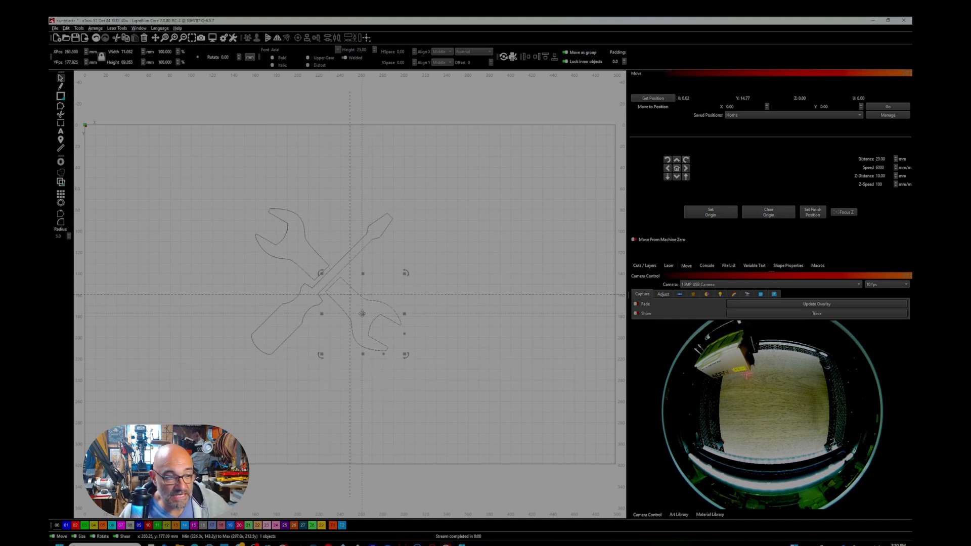
{"action": "left_click_drag", "start_coordinate": [364, 317], "coordinate": [374, 325]}
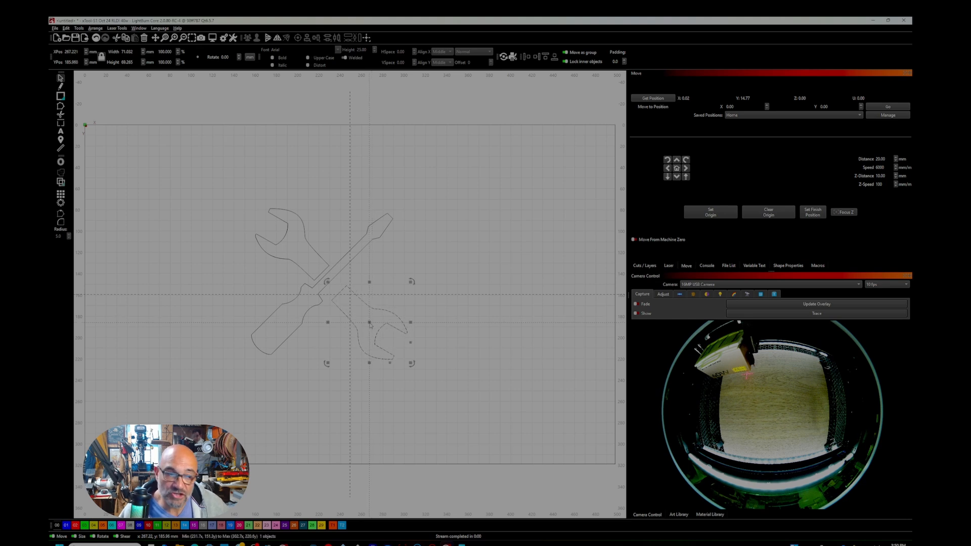
{"action": "left_click", "coordinate": [279, 257]}
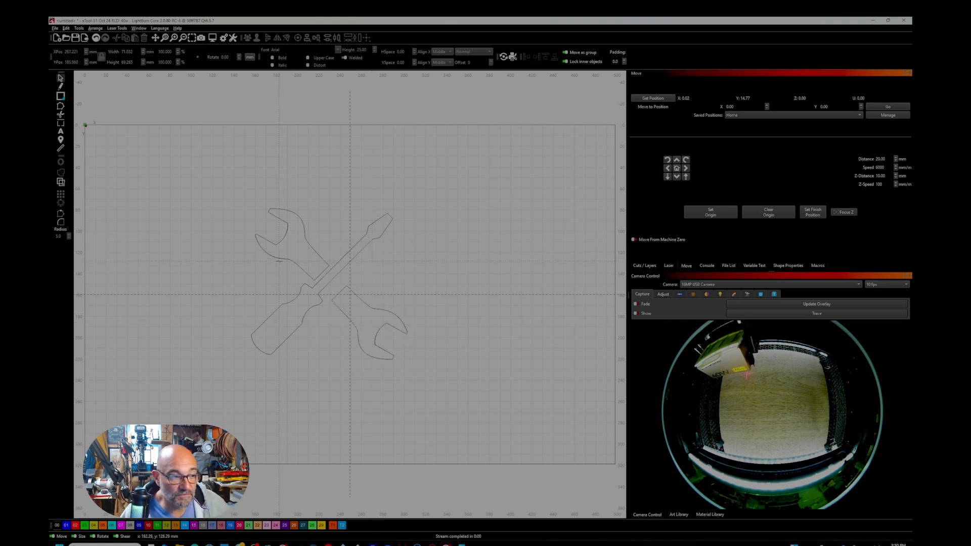
{"action": "left_click", "coordinate": [282, 258]}
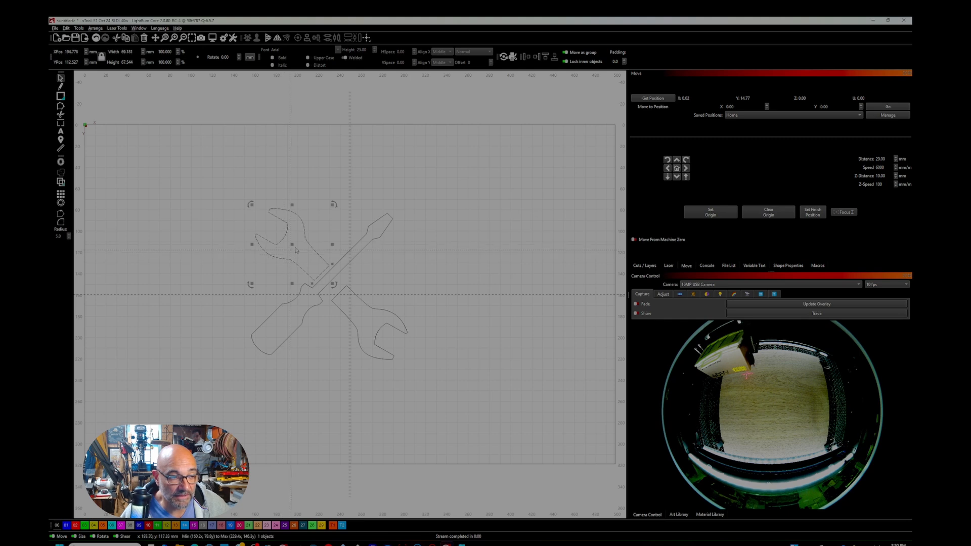
{"action": "left_click_drag", "start_coordinate": [292, 246], "coordinate": [286, 241]}
{"action": "left_click", "coordinate": [361, 395]}
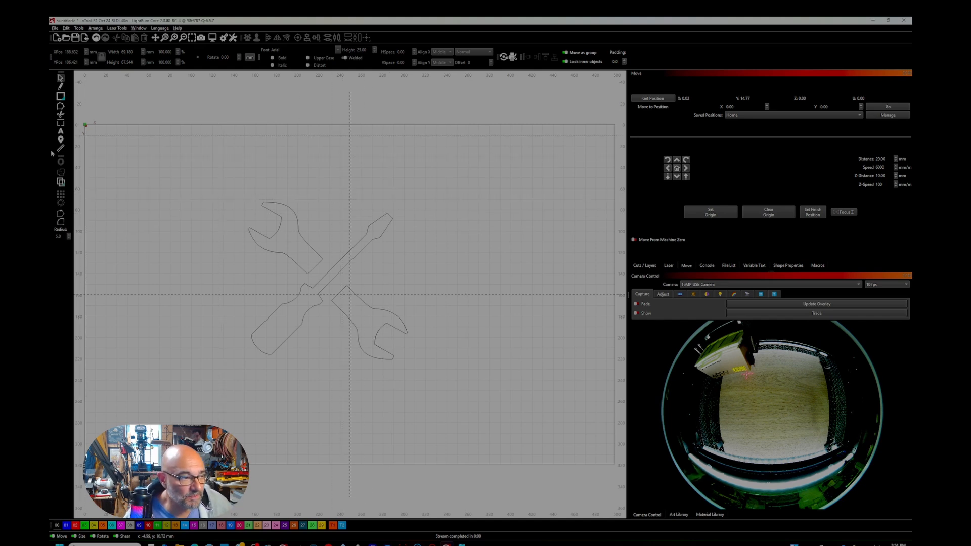
- Add the numerals 12, 6, 3 and 9 as 25 mm Arial text around the tools at their clock positions
{"action": "left_click", "coordinate": [63, 131]}
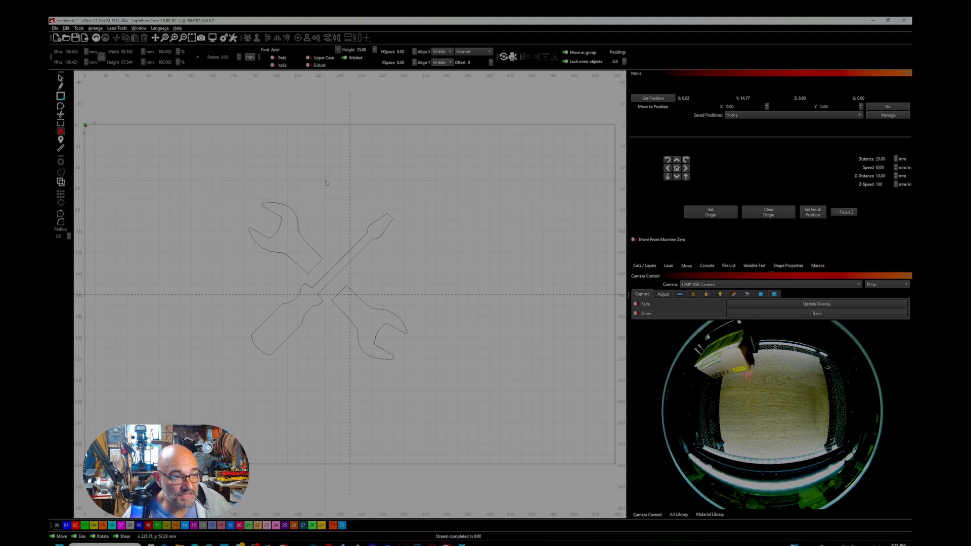
{"action": "left_click", "coordinate": [325, 183]}
{"action": "type", "text": "12"}
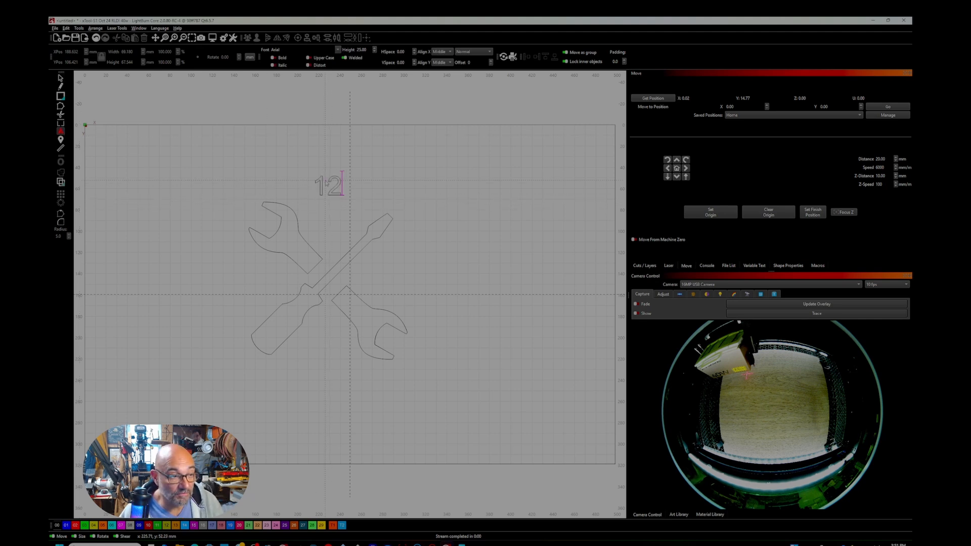
{"action": "left_click", "coordinate": [327, 377]}
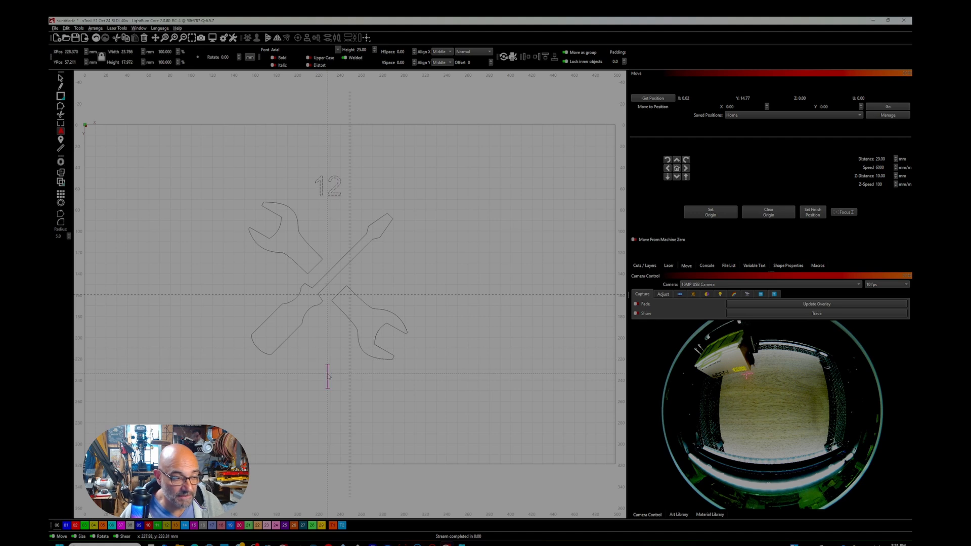
{"action": "type", "text": "6"}
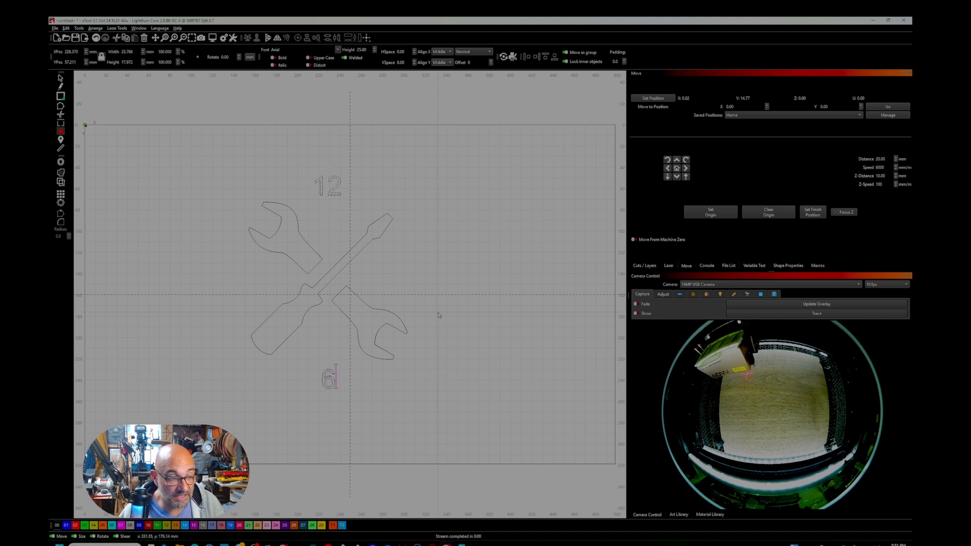
{"action": "left_click", "coordinate": [433, 274]}
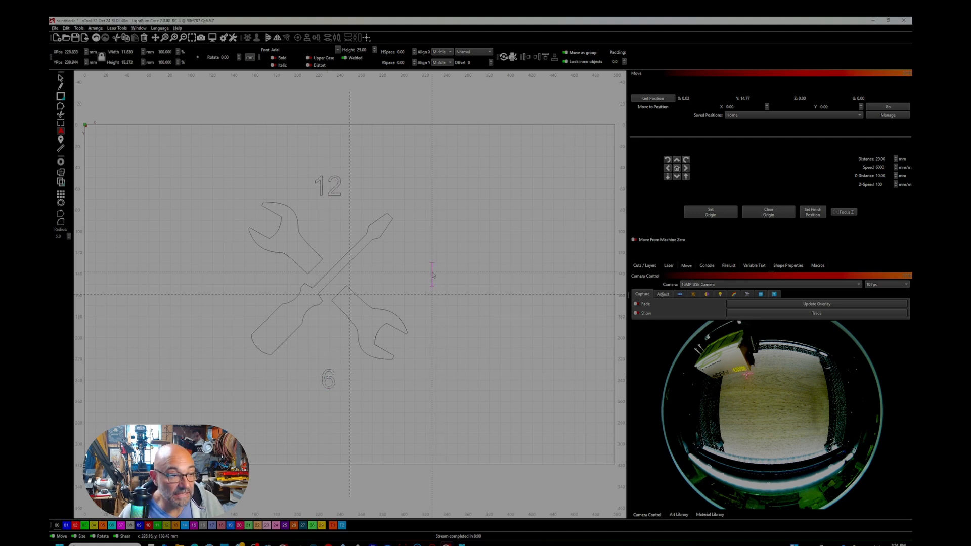
{"action": "type", "text": "3"}
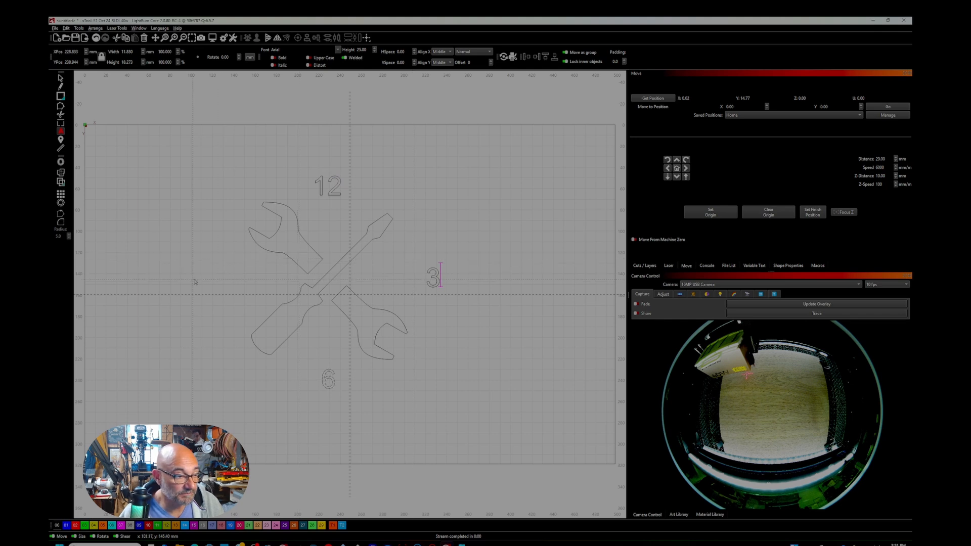
{"action": "left_click", "coordinate": [212, 283]}
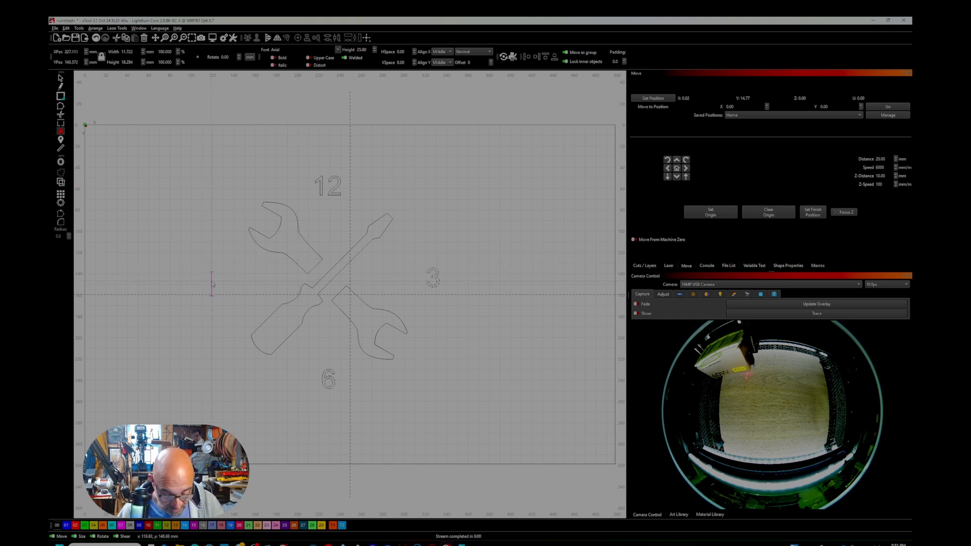
{"action": "type", "text": "9"}
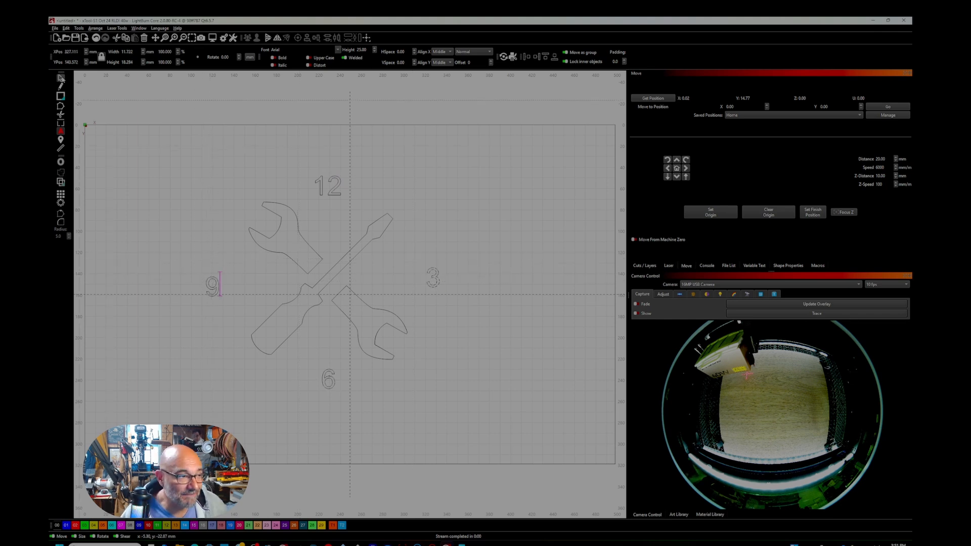
- Assign the numerals 9, 6, 3 and 12 to the red layer 02, separate from the tool outlines
{"action": "key", "text": "Escape"}
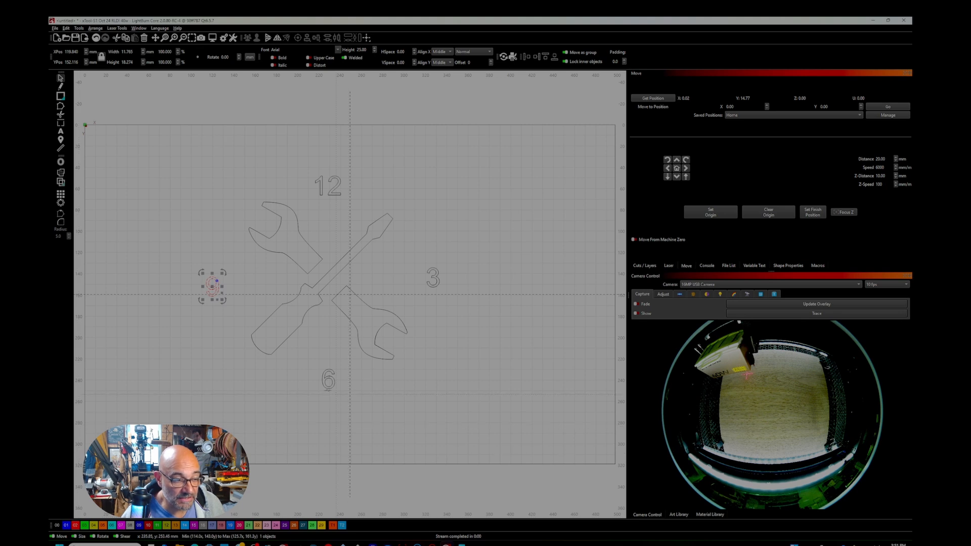
{"action": "left_click", "coordinate": [327, 383]}
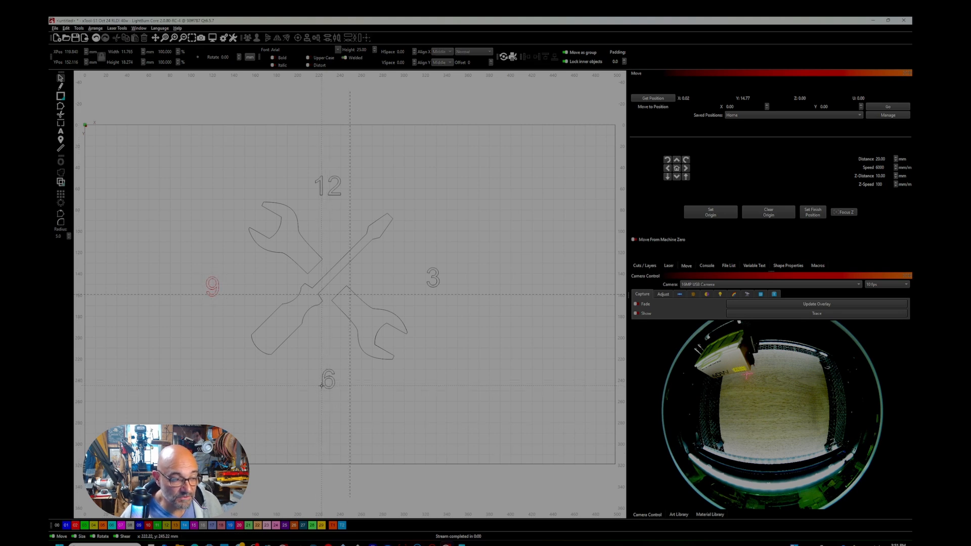
{"action": "left_click", "coordinate": [328, 379]}
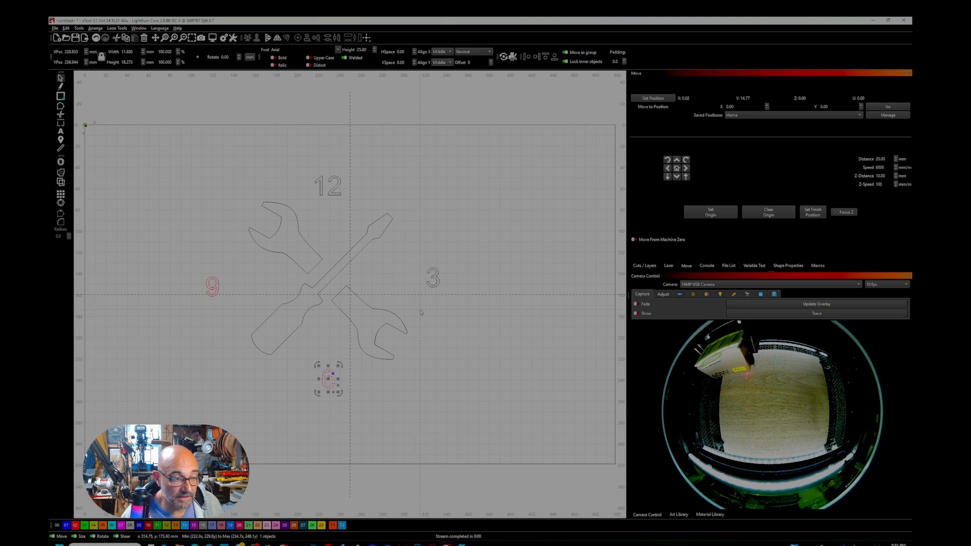
{"action": "left_click", "coordinate": [434, 279]}
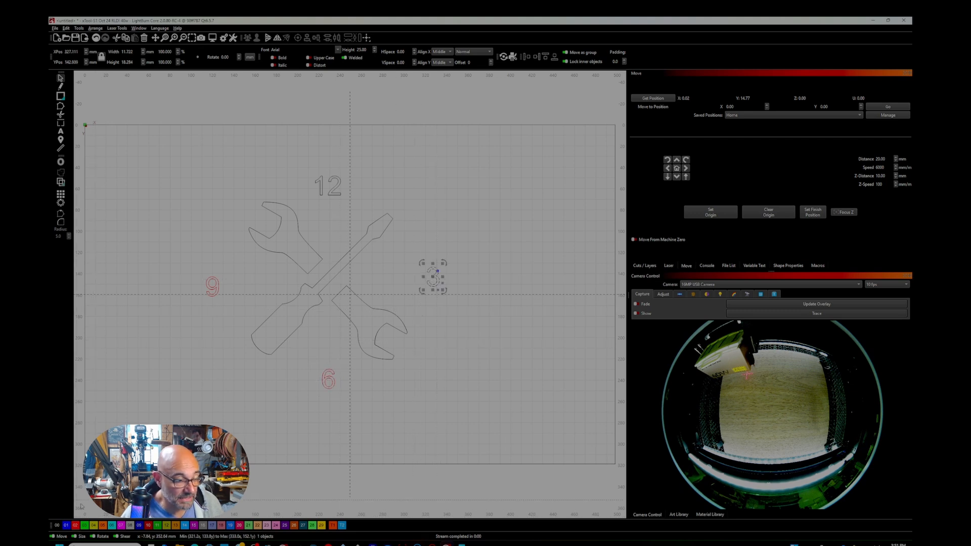
{"action": "left_click", "coordinate": [76, 526]}
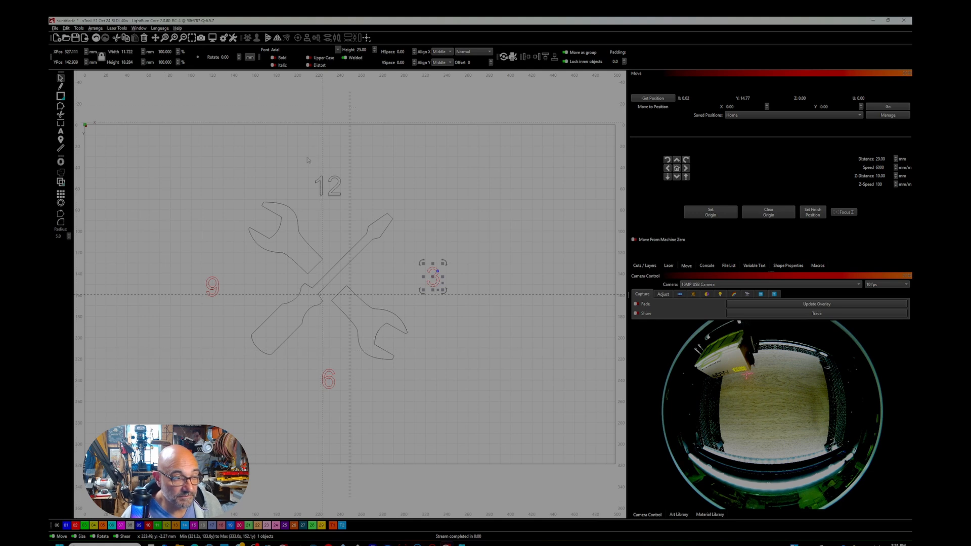
{"action": "left_click", "coordinate": [322, 186]}
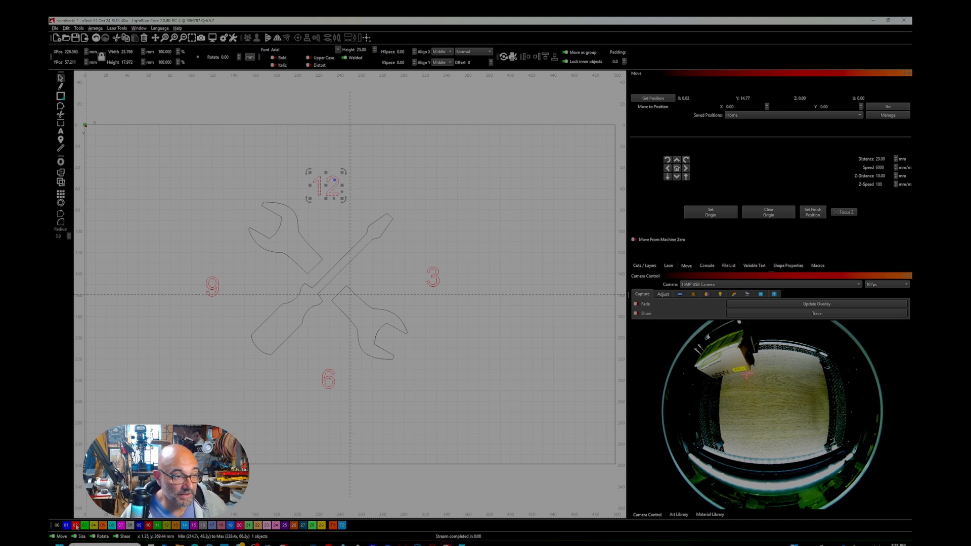
{"action": "scroll", "coordinate": [470, 335], "scroll_direction": "down", "scroll_amount": 2}
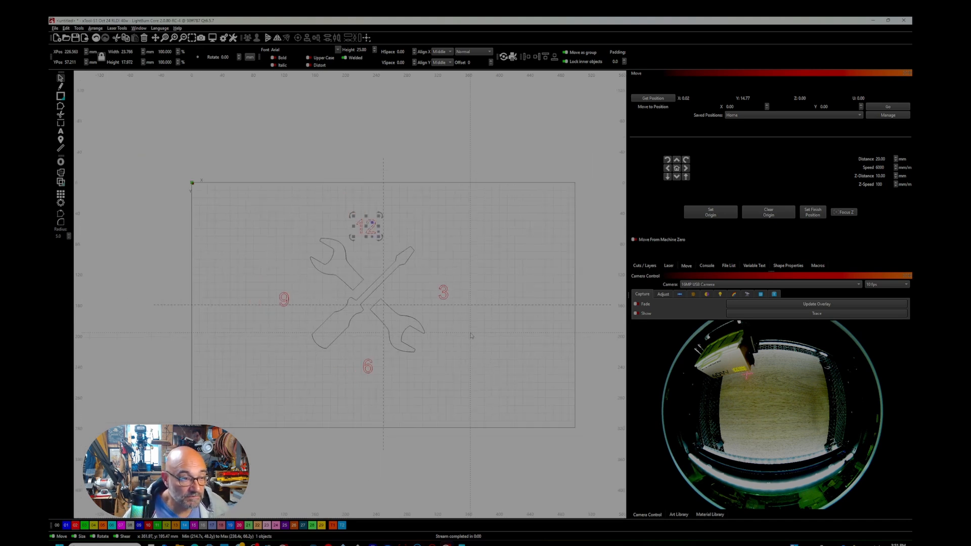
{"action": "left_click", "coordinate": [471, 335]}
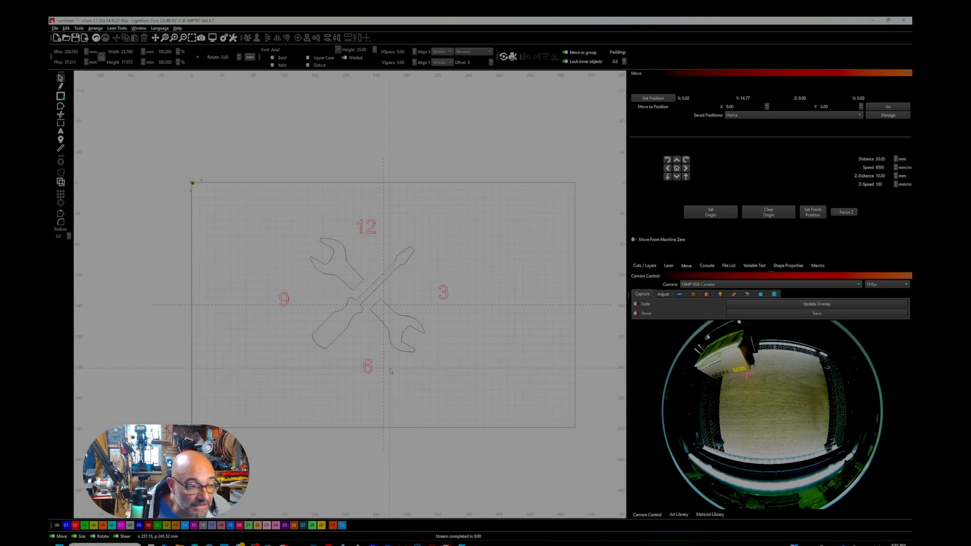
- Set the cut mode of layer 00, which holds the wrench and screwdriver shapes, to Fill
{"action": "scroll", "coordinate": [390, 372], "scroll_direction": "up", "scroll_amount": 2}
{"action": "scroll", "coordinate": [371, 187], "scroll_direction": "down", "scroll_amount": 1}
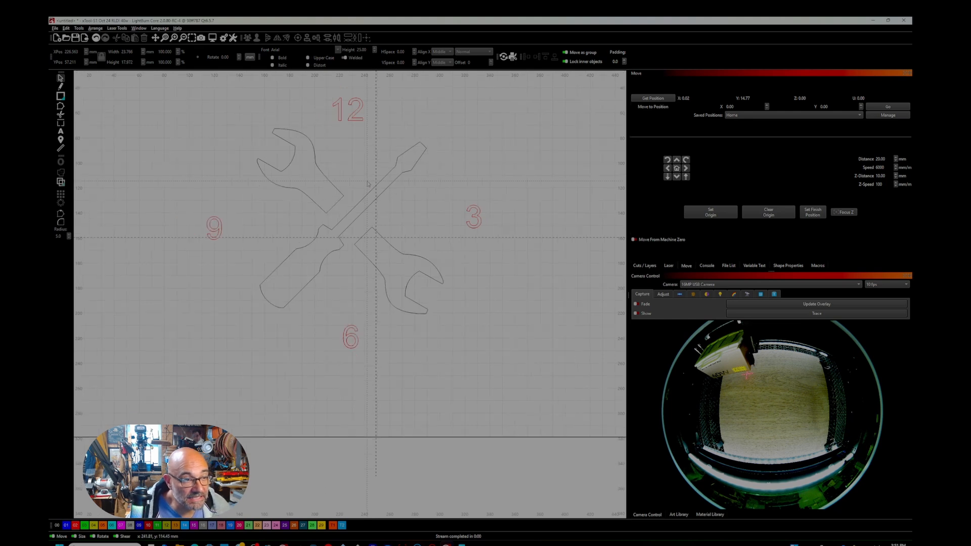
{"action": "left_click", "coordinate": [378, 228]}
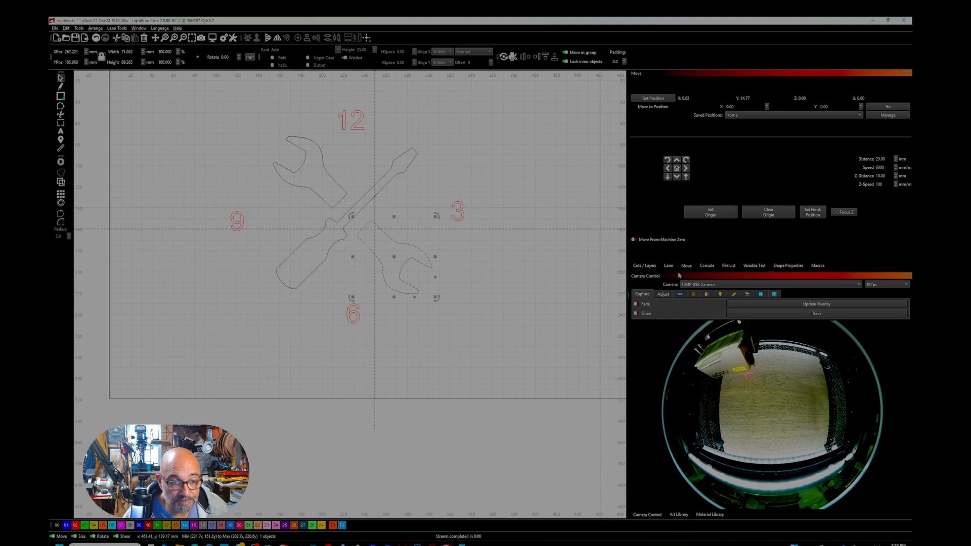
{"action": "left_click", "coordinate": [645, 267]}
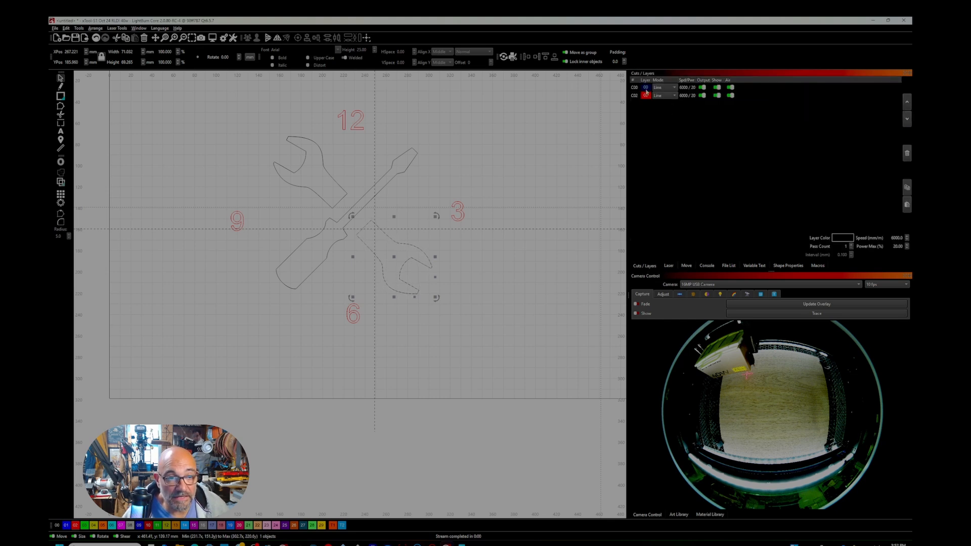
{"action": "left_click", "coordinate": [674, 91]}
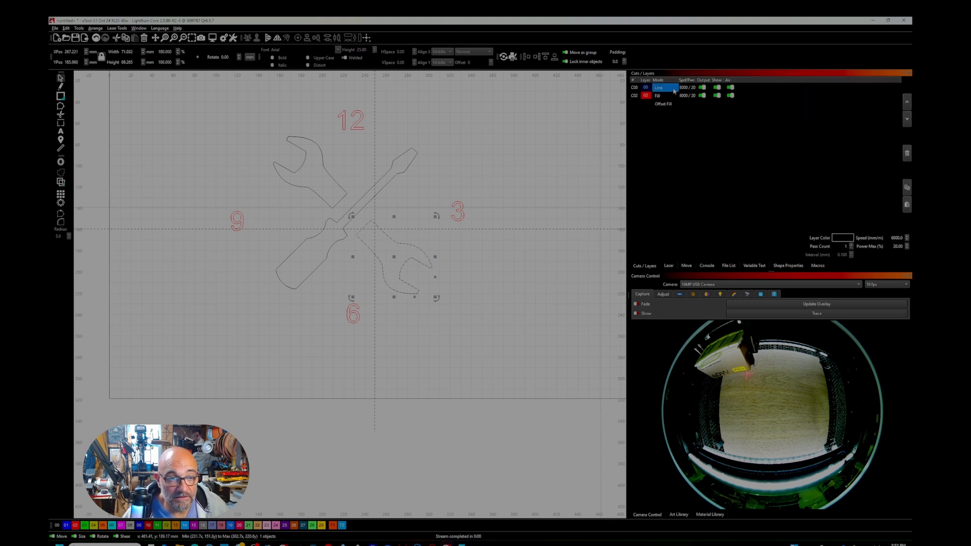
{"action": "left_click", "coordinate": [673, 99]}
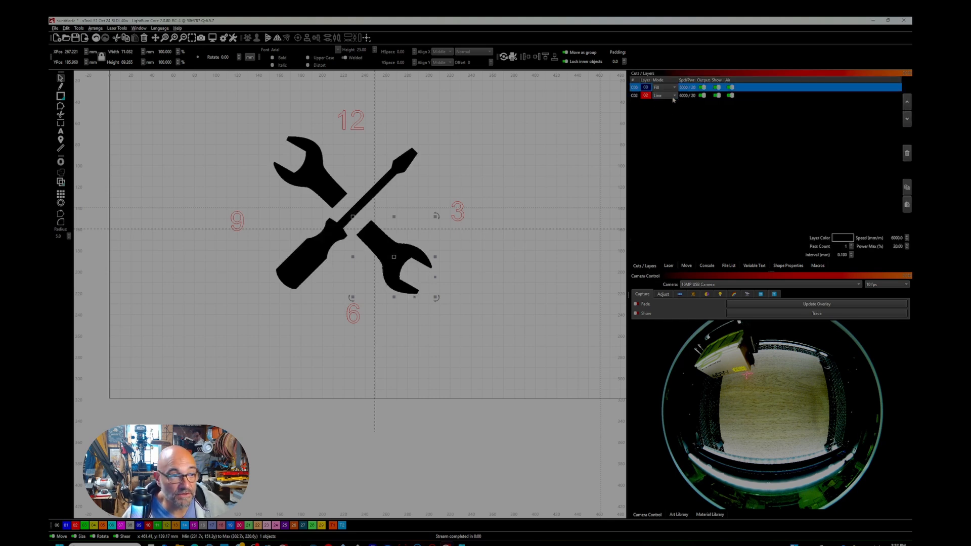
{"action": "left_click", "coordinate": [530, 297]}
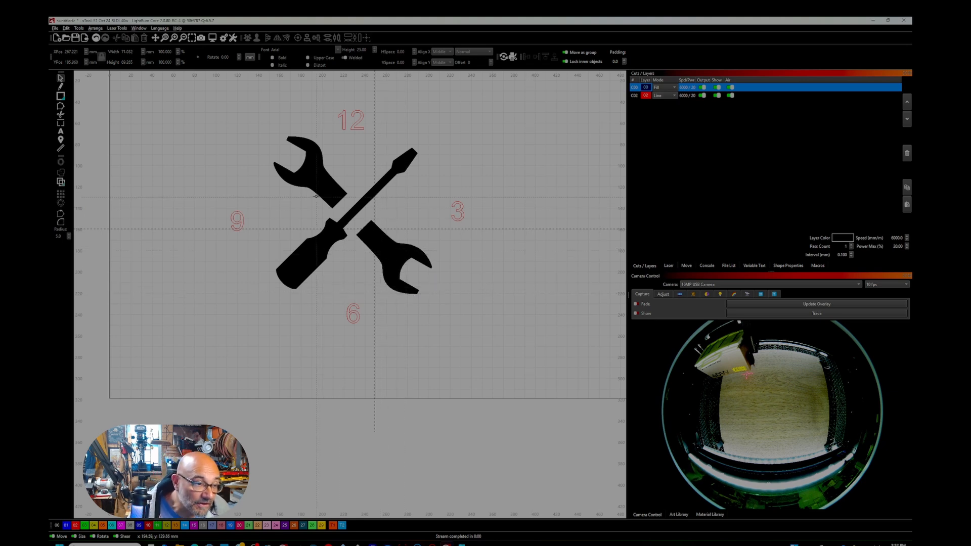
- Move the upper-left and lower-right wrench pieces slightly further outward from the filled screwdriver
{"action": "left_click_drag", "start_coordinate": [313, 187], "coordinate": [309, 182]}
{"action": "left_click_drag", "start_coordinate": [386, 247], "coordinate": [391, 251]}
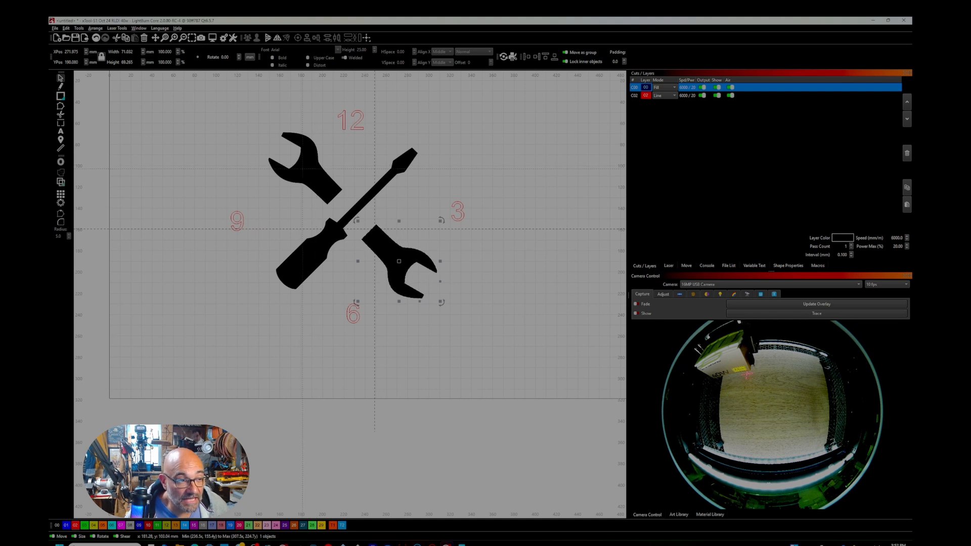
{"action": "left_click", "coordinate": [302, 169]}
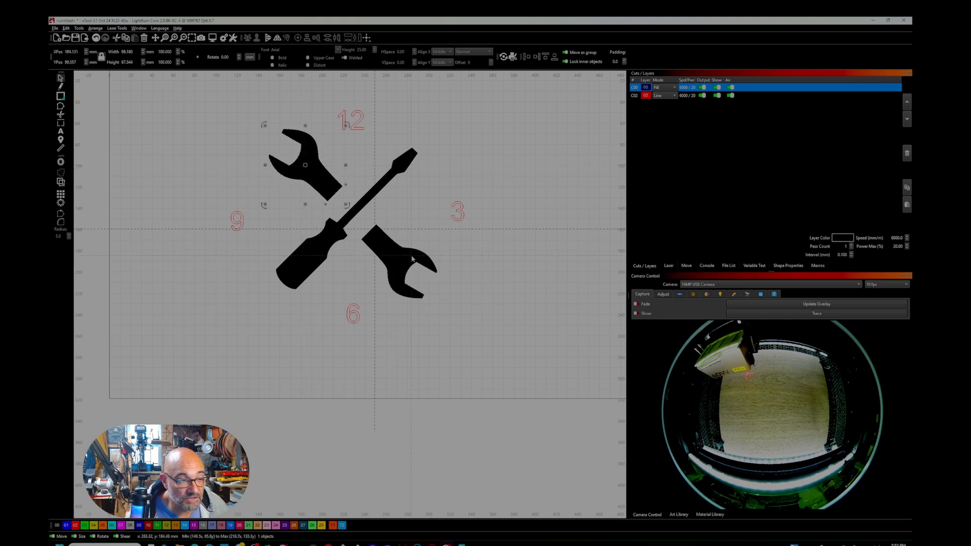
{"action": "left_click_drag", "start_coordinate": [406, 262], "coordinate": [411, 266]}
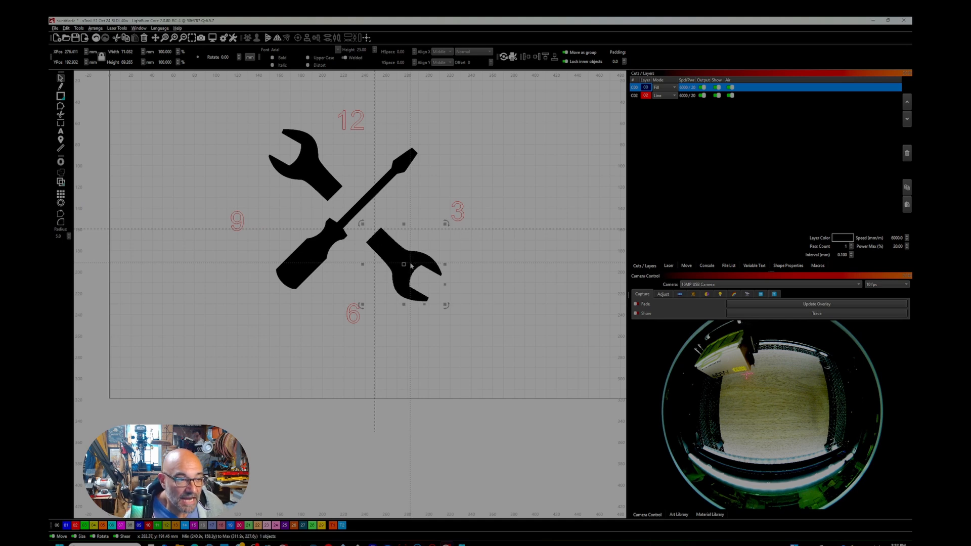
{"action": "left_click", "coordinate": [428, 367]}
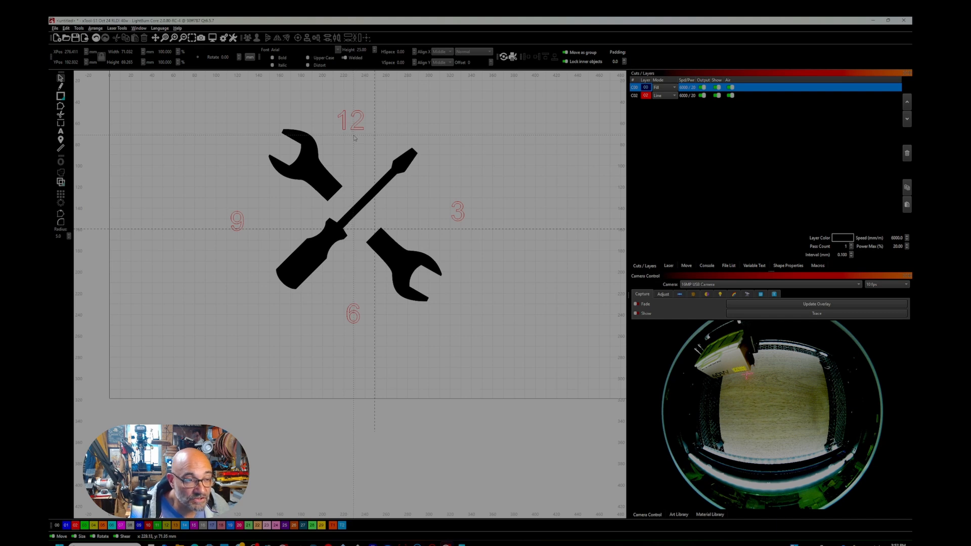
- Move the numeral 12 slightly up and to the right, and the numeral 6 slightly down and to the right
{"action": "left_click_drag", "start_coordinate": [352, 132], "coordinate": [359, 125]}
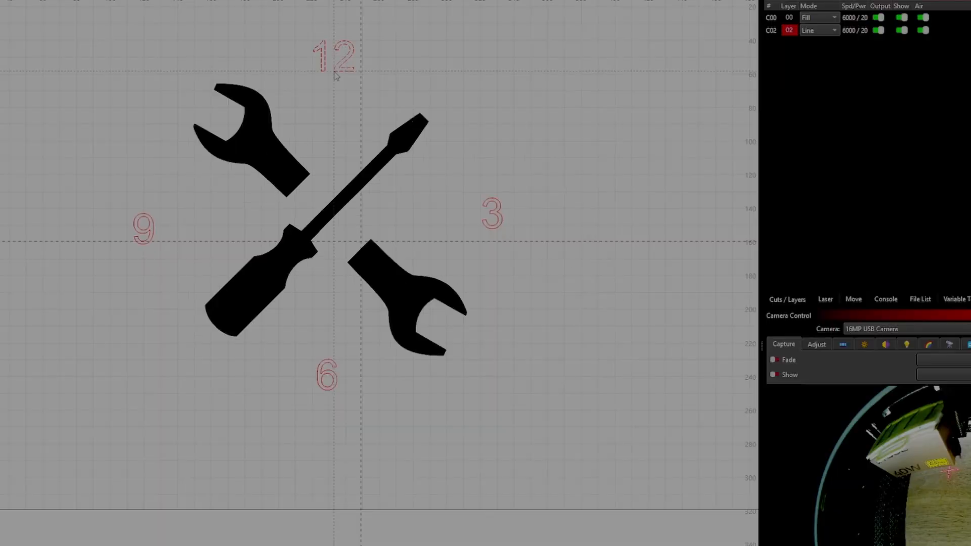
{"action": "left_click_drag", "start_coordinate": [335, 73], "coordinate": [336, 76]}
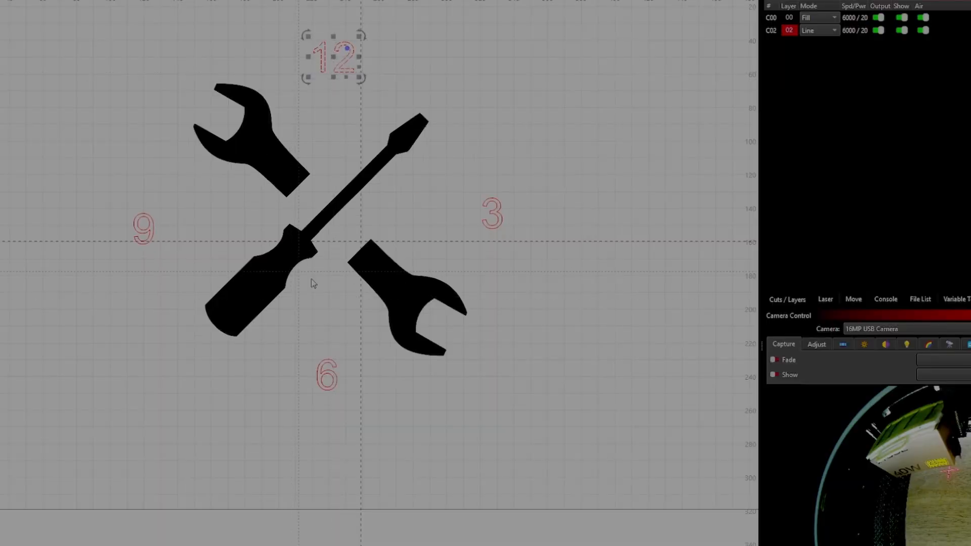
{"action": "left_click", "coordinate": [338, 378]}
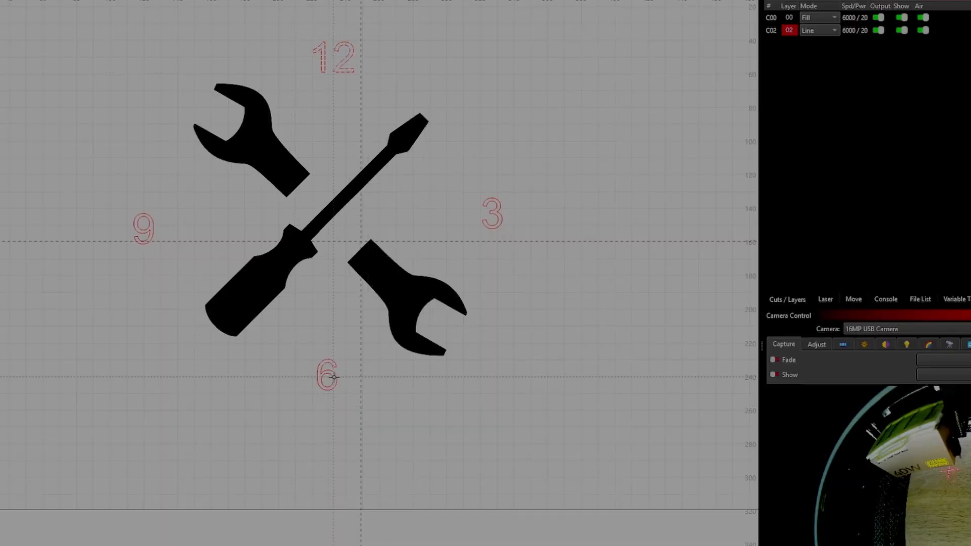
{"action": "mouse_move", "coordinate": [333, 383]}
{"action": "left_mouse_down"}
{"action": "mouse_move", "coordinate": [345, 380]}
{"action": "mouse_move", "coordinate": [337, 391]}
{"action": "left_mouse_up"}
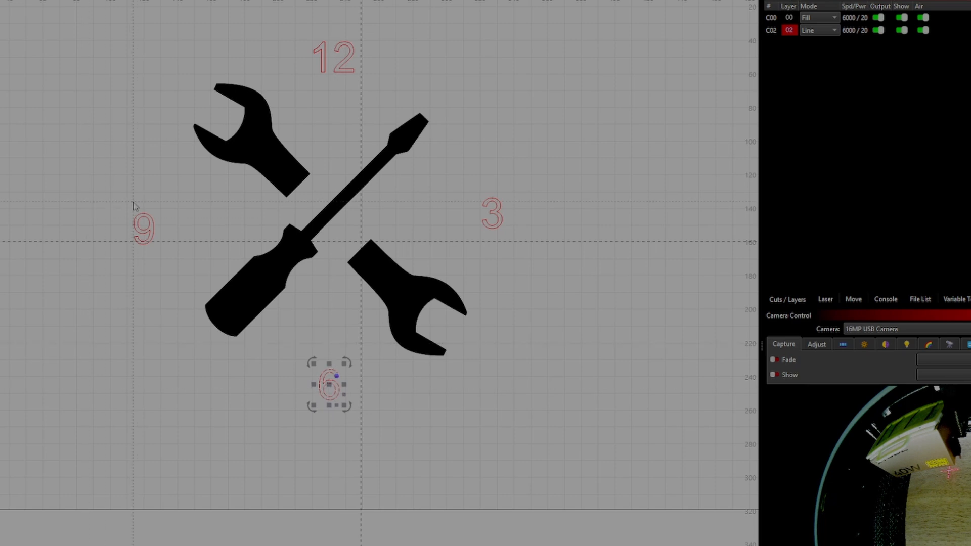
- Move the numerals 9 and 3 slightly inward so that they sit level with each other
{"action": "left_click", "coordinate": [149, 231]}
{"action": "mouse_move", "coordinate": [150, 232]}
{"action": "left_mouse_down"}
{"action": "mouse_move", "coordinate": [146, 220]}
{"action": "mouse_move", "coordinate": [165, 226]}
{"action": "left_mouse_up"}
{"action": "mouse_move", "coordinate": [498, 212]}
{"action": "left_mouse_down"}
{"action": "mouse_move", "coordinate": [506, 217]}
{"action": "mouse_move", "coordinate": [483, 219]}
{"action": "mouse_move", "coordinate": [493, 222]}
{"action": "left_mouse_up"}
{"action": "left_click", "coordinate": [567, 312]}
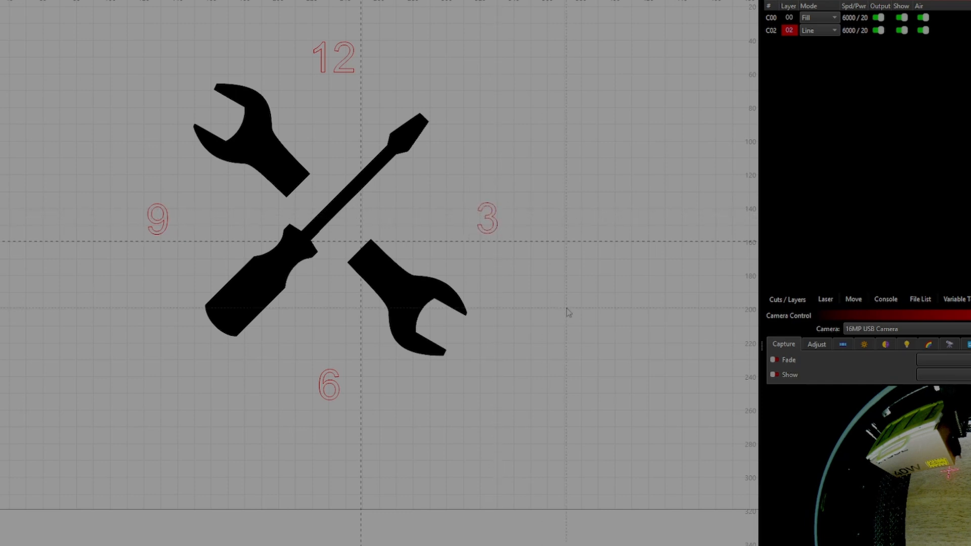
- Preview the job and move both wrench pieces slightly back toward the screwdriver
{"action": "key", "text": "alt+p"}
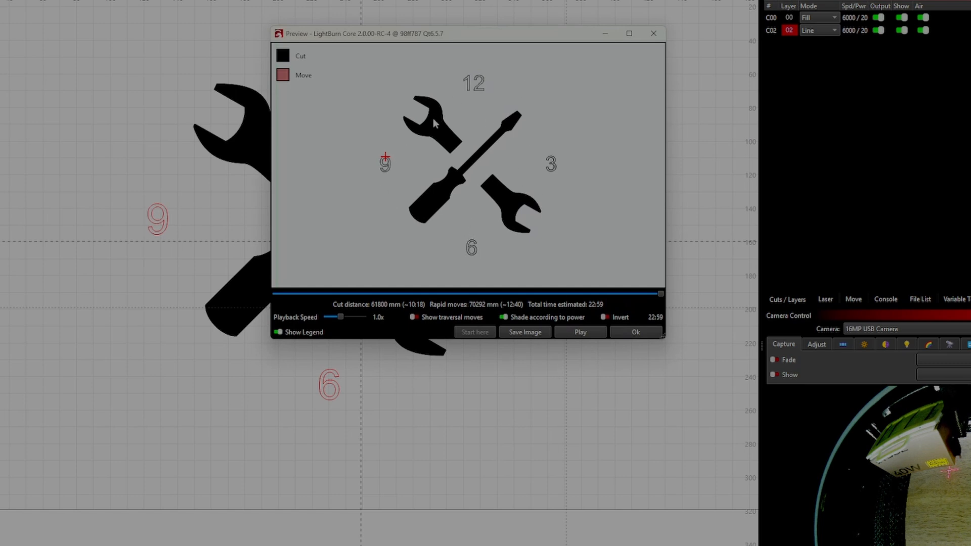
{"action": "left_click", "coordinate": [653, 33]}
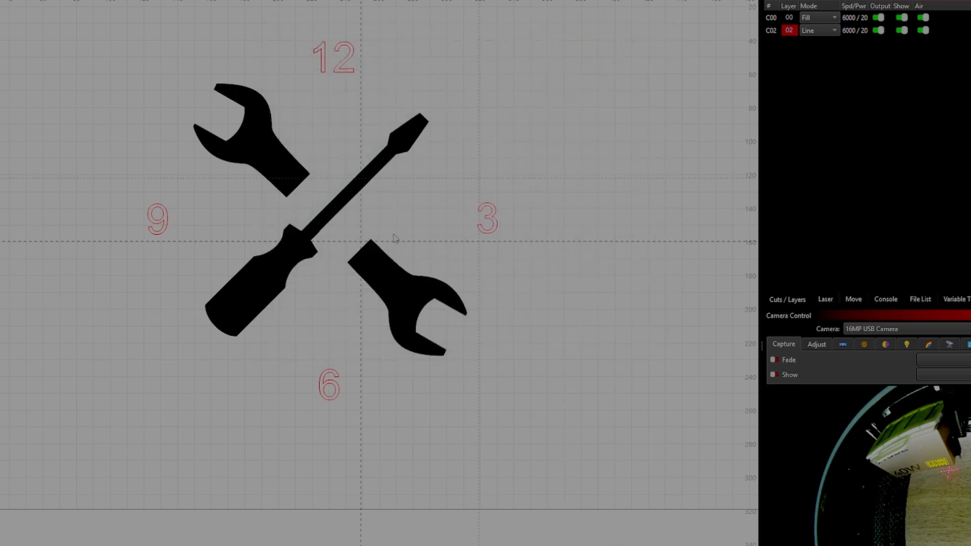
{"action": "left_click", "coordinate": [266, 160]}
{"action": "mouse_move", "coordinate": [266, 159]}
{"action": "left_mouse_down"}
{"action": "mouse_move", "coordinate": [276, 153]}
{"action": "mouse_move", "coordinate": [278, 162]}
{"action": "left_mouse_up"}
{"action": "left_click_drag", "start_coordinate": [384, 270], "coordinate": [383, 262]}
{"action": "left_click", "coordinate": [458, 407]}
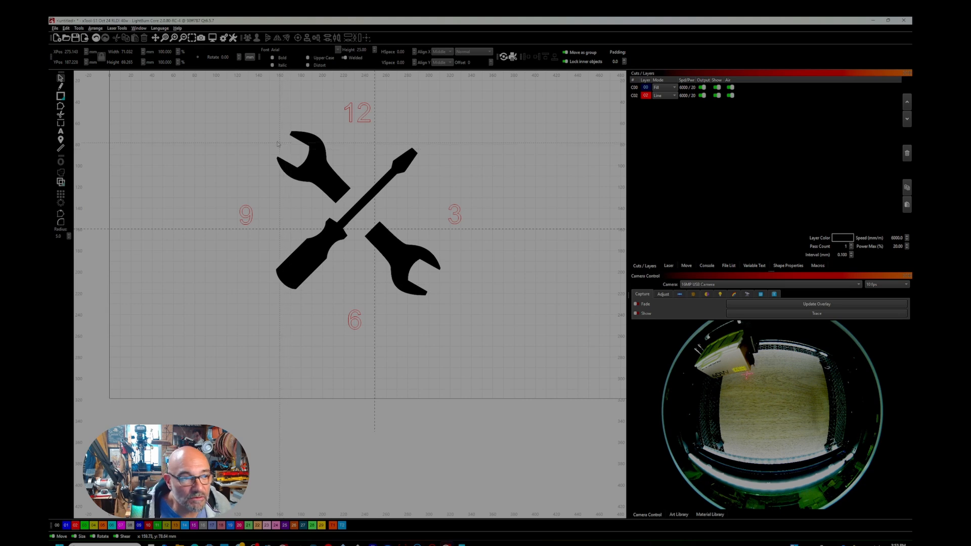
- Draw an ellipse about 226 by 224 mm around the clock face on the green layer 03 and preview the job
{"action": "left_click", "coordinate": [62, 99]}
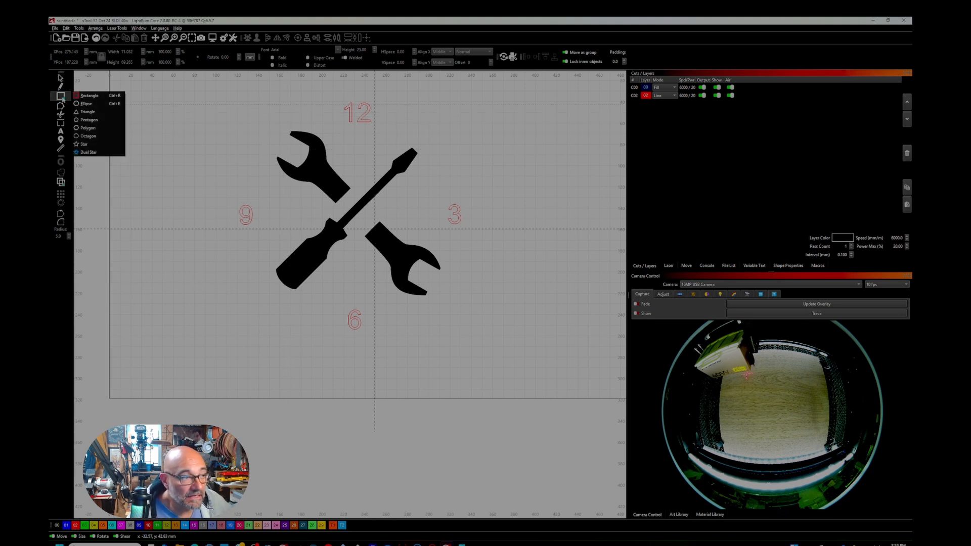
{"action": "left_click", "coordinate": [84, 104]}
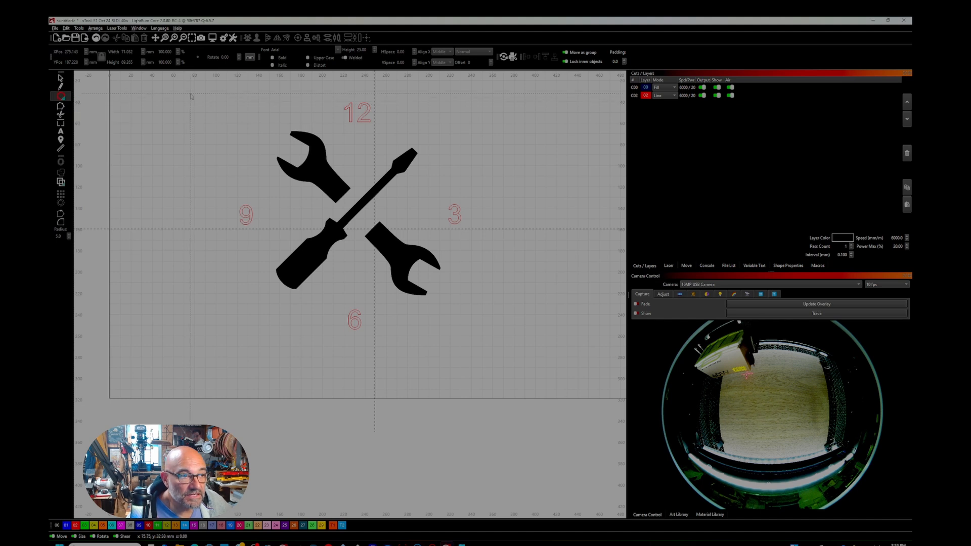
{"action": "mouse_move", "coordinate": [231, 101]}
{"action": "left_mouse_down"}
{"action": "mouse_move", "coordinate": [377, 208]}
{"action": "mouse_move", "coordinate": [470, 354]}
{"action": "mouse_move", "coordinate": [486, 350]}
{"action": "mouse_move", "coordinate": [474, 341]}
{"action": "left_mouse_up"}
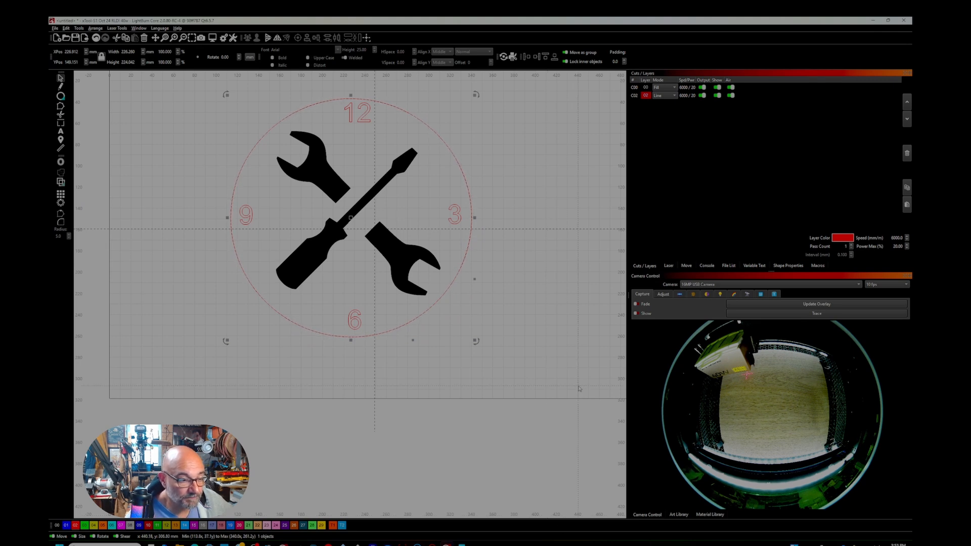
{"action": "left_click", "coordinate": [84, 527]}
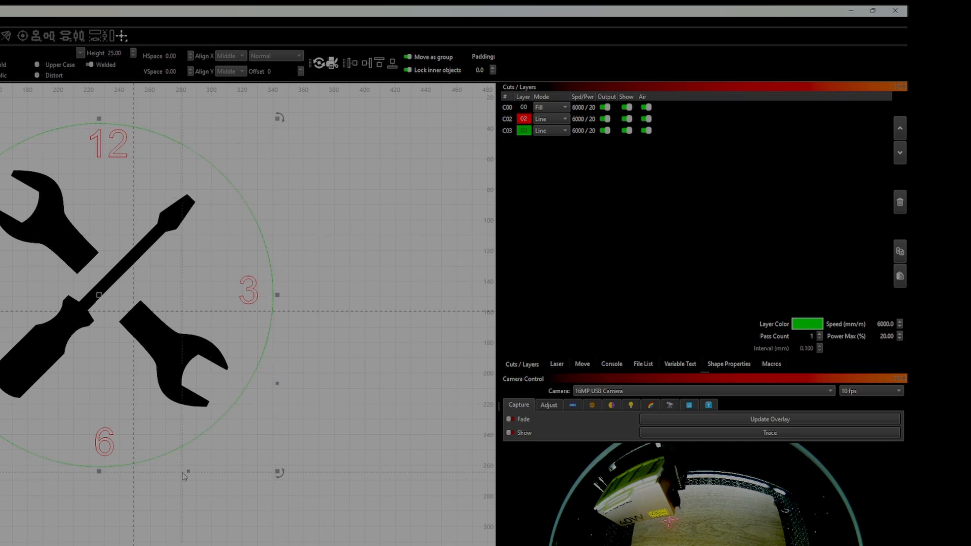
{"action": "key", "text": "alt+p"}
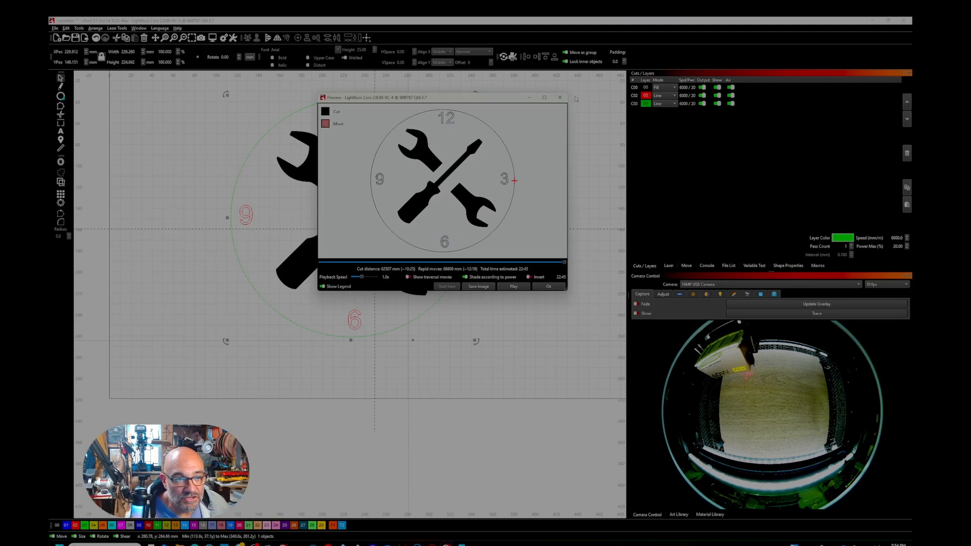
{"action": "left_click", "coordinate": [560, 97]}
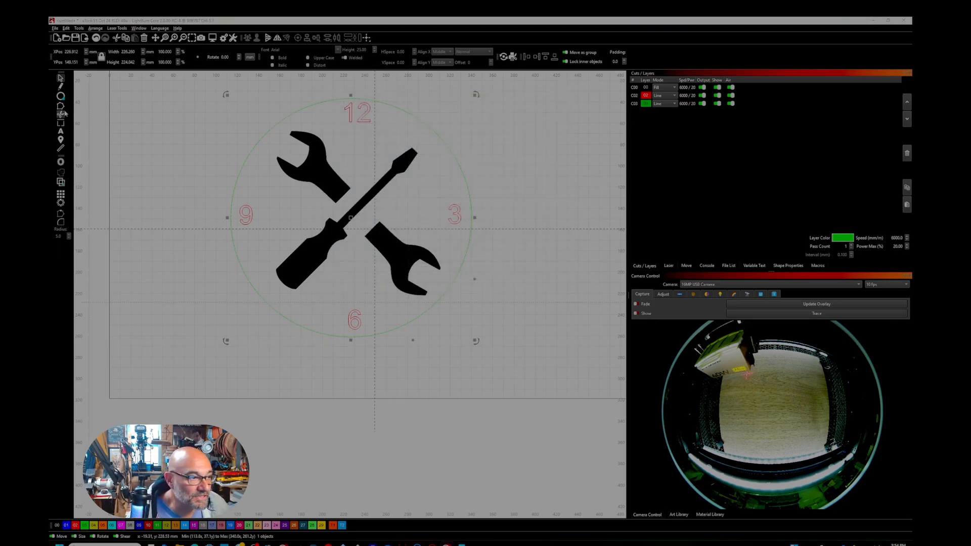
- Add the two-line text "Tool Time" in the lower part of the clock face above the numeral 6
{"action": "left_click", "coordinate": [60, 131]}
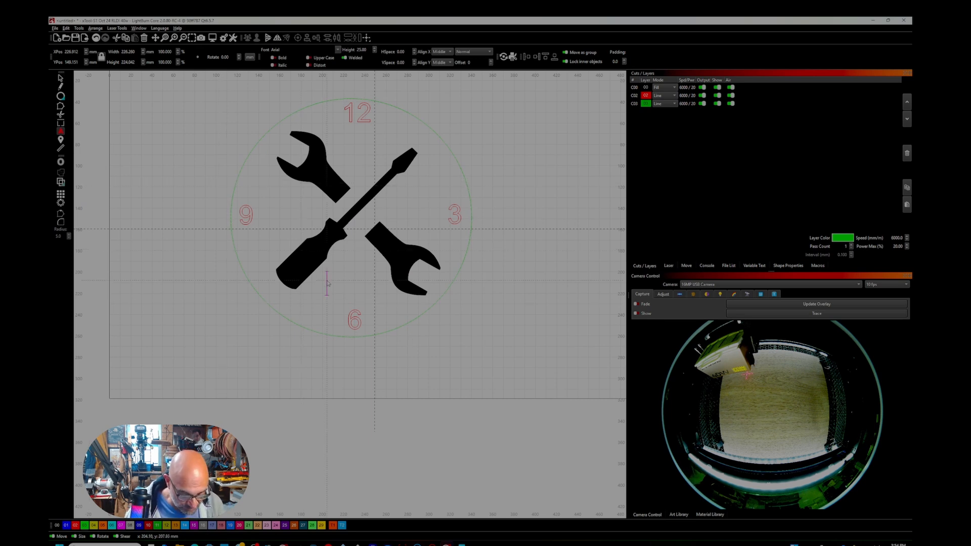
{"action": "left_click", "coordinate": [327, 281]}
{"action": "type", "text": "Tool"}
{"action": "key", "text": "Return"}
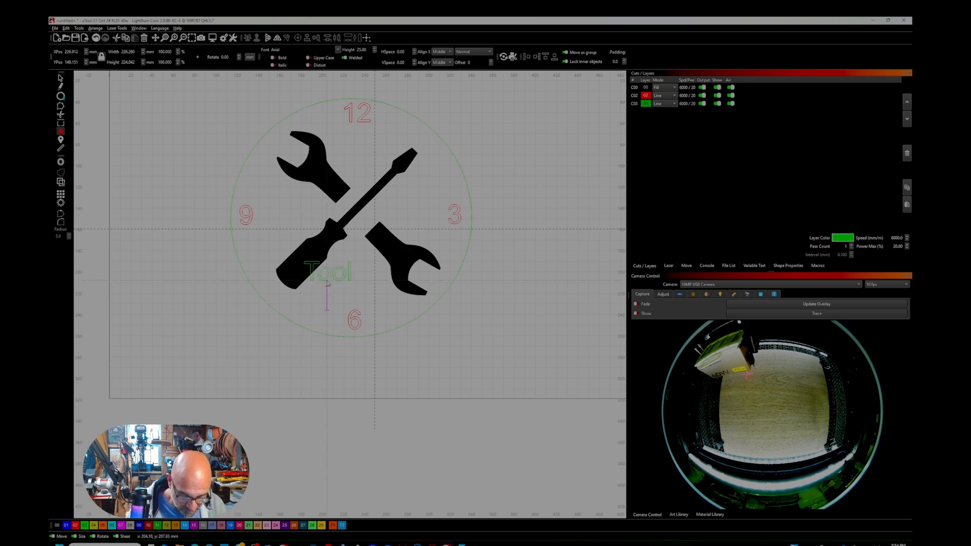
{"action": "type", "text": "Tinme"}
{"action": "key", "text": "BackSpace"}
{"action": "key", "text": "BackSpace"}
{"action": "key", "text": "BackSpace"}
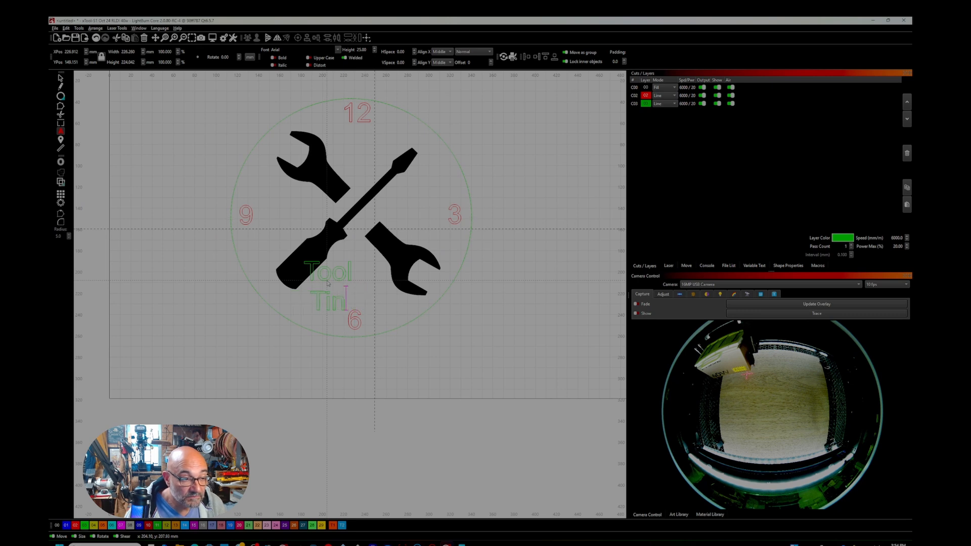
{"action": "type", "text": "me"}
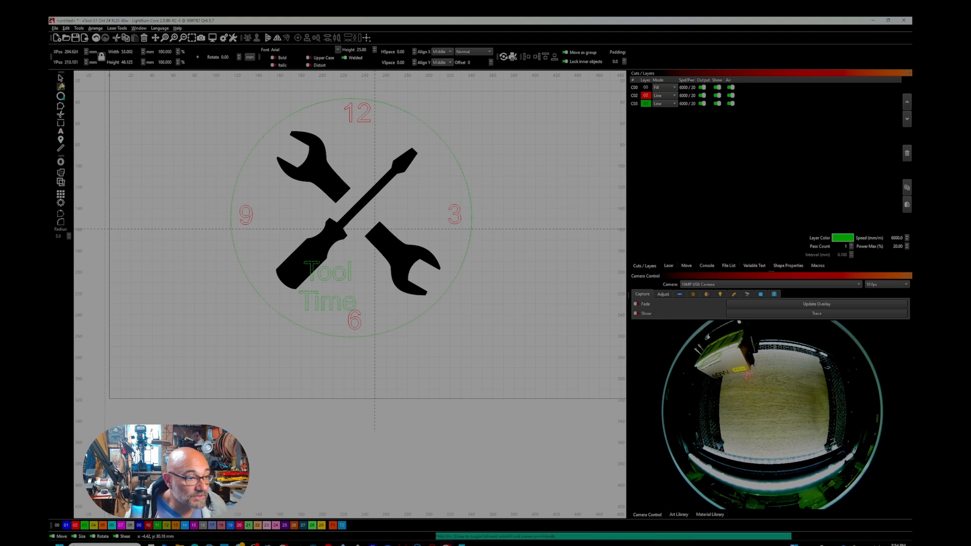
- Centre the "Tool Time" text between the tools and the numeral 6 and scale it down to about 40 by 35 mm
{"action": "left_click", "coordinate": [60, 77]}
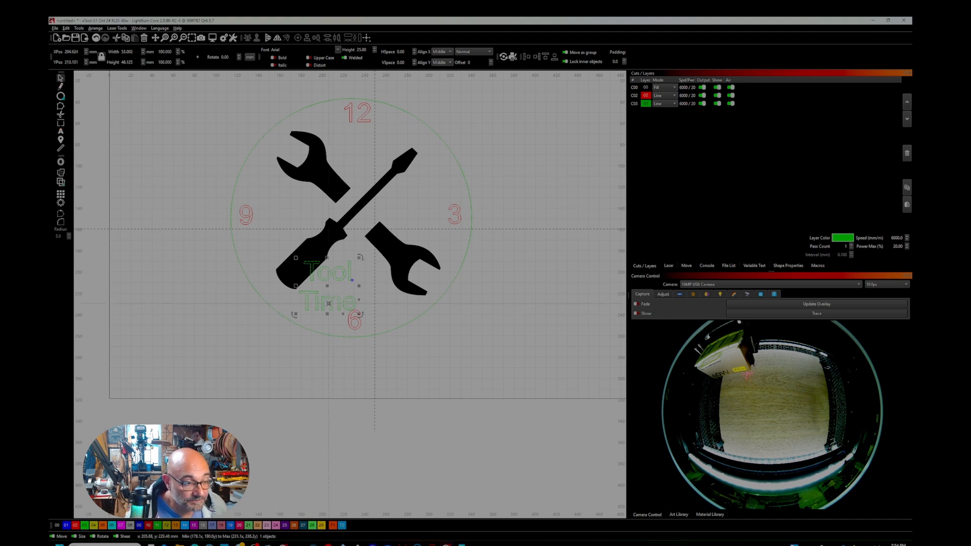
{"action": "left_click_drag", "start_coordinate": [327, 292], "coordinate": [352, 285]}
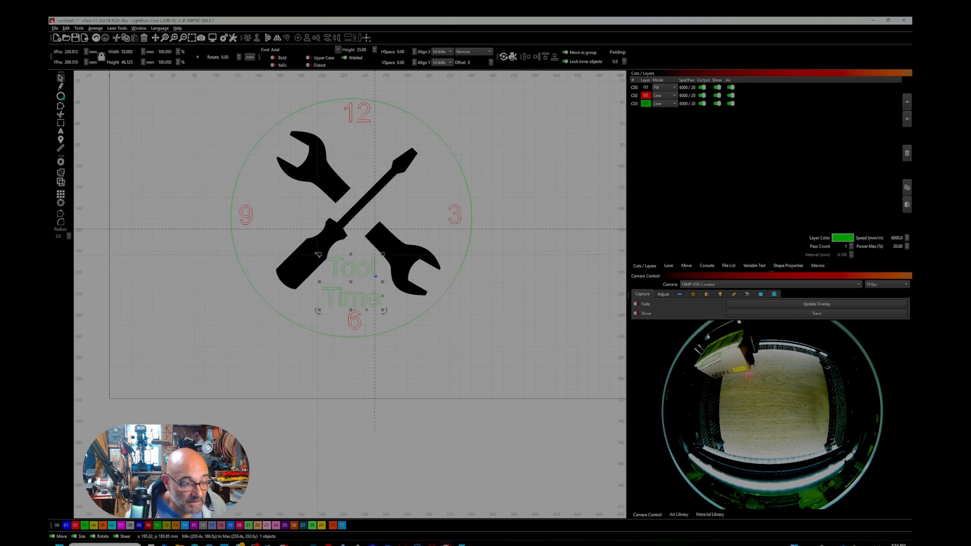
{"action": "left_click_drag", "start_coordinate": [319, 254], "coordinate": [352, 275]}
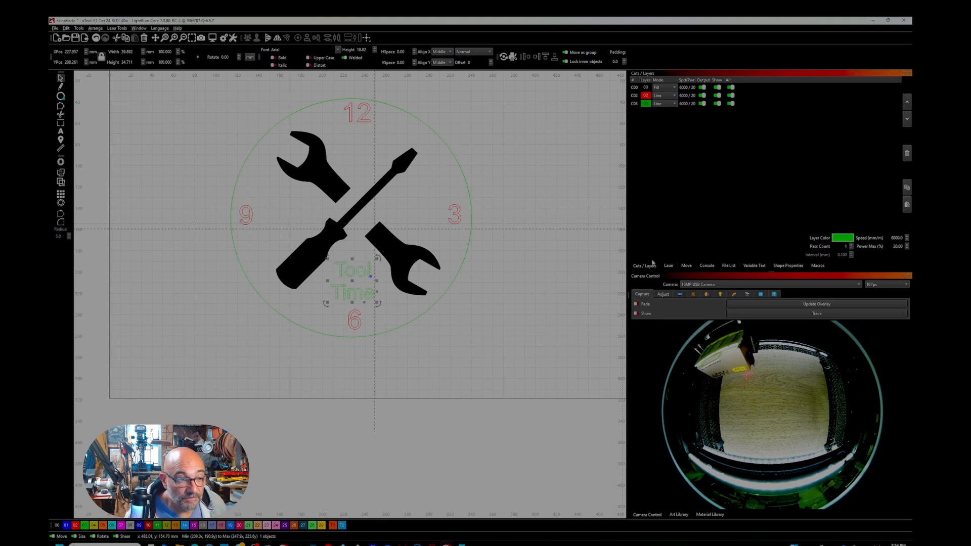
- Assign the "Tool Time" text to the orange layer 05, set that layer to Fill and order it before the green layer 03
{"action": "left_click", "coordinate": [102, 526]}
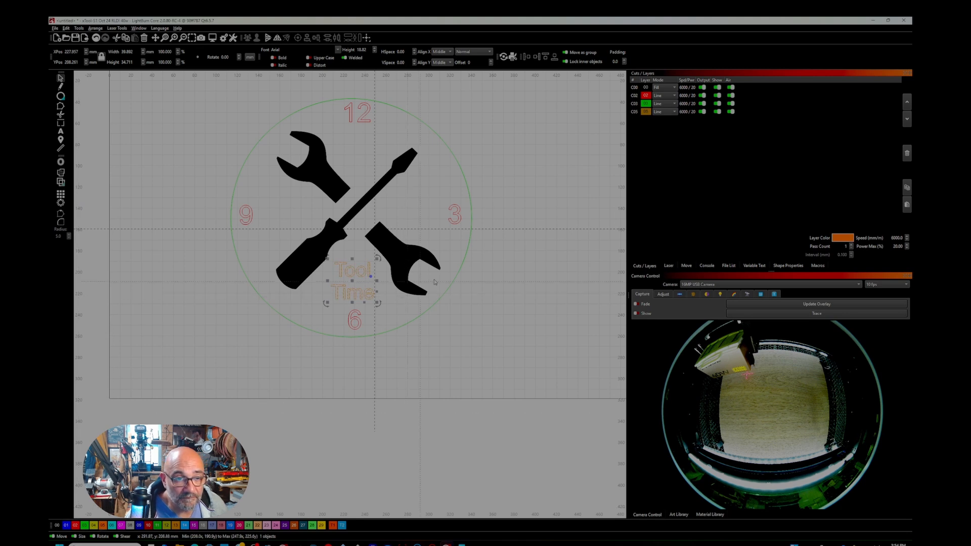
{"action": "left_click", "coordinate": [663, 111]}
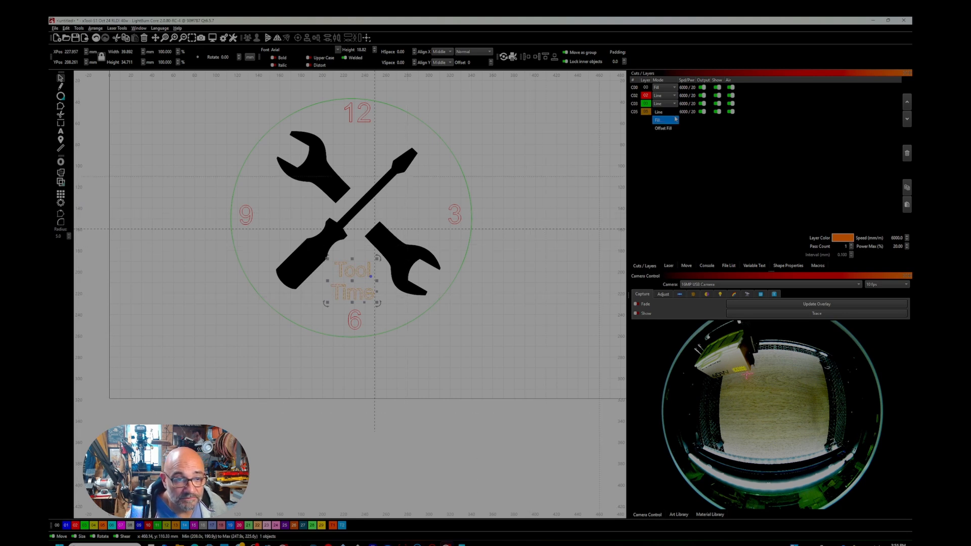
{"action": "left_click", "coordinate": [660, 122]}
{"action": "left_click", "coordinate": [635, 104]}
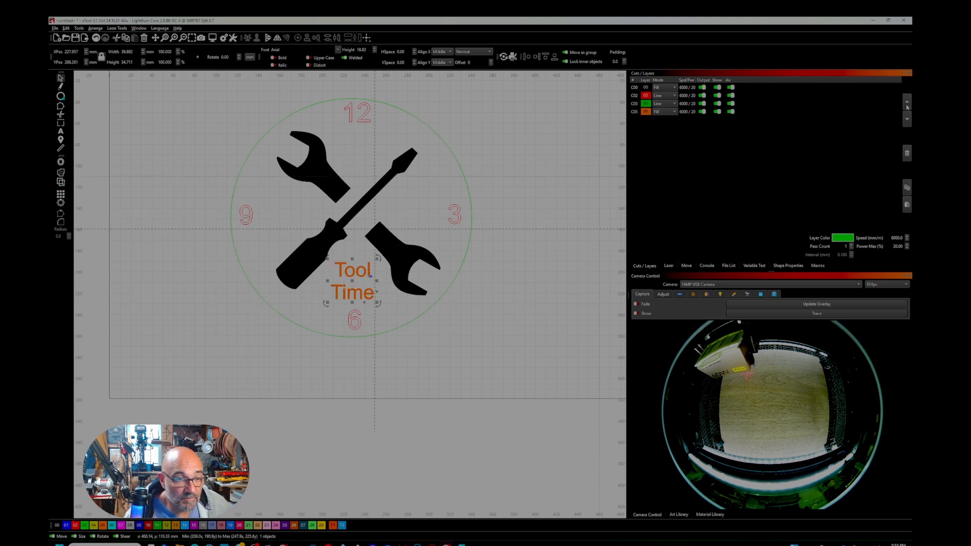
{"action": "left_click", "coordinate": [655, 115]}
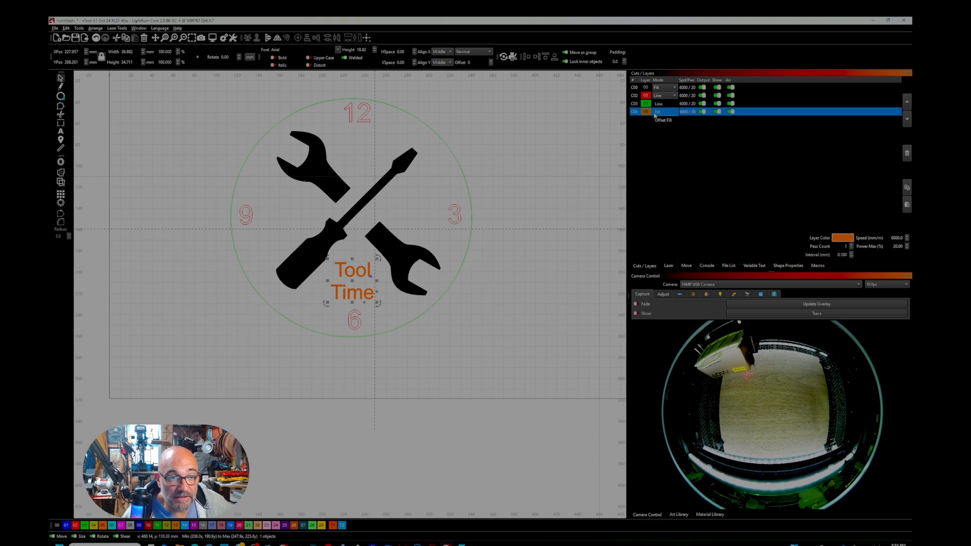
{"action": "left_click", "coordinate": [906, 104]}
{"action": "left_click", "coordinate": [907, 104]}
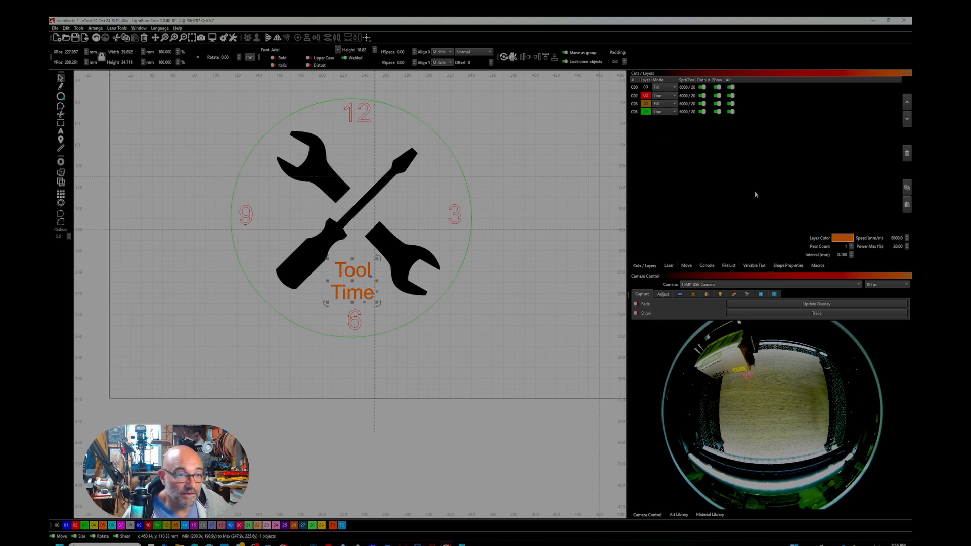
- Preview the finished tool clock job and close the preview
{"action": "left_click", "coordinate": [459, 294]}
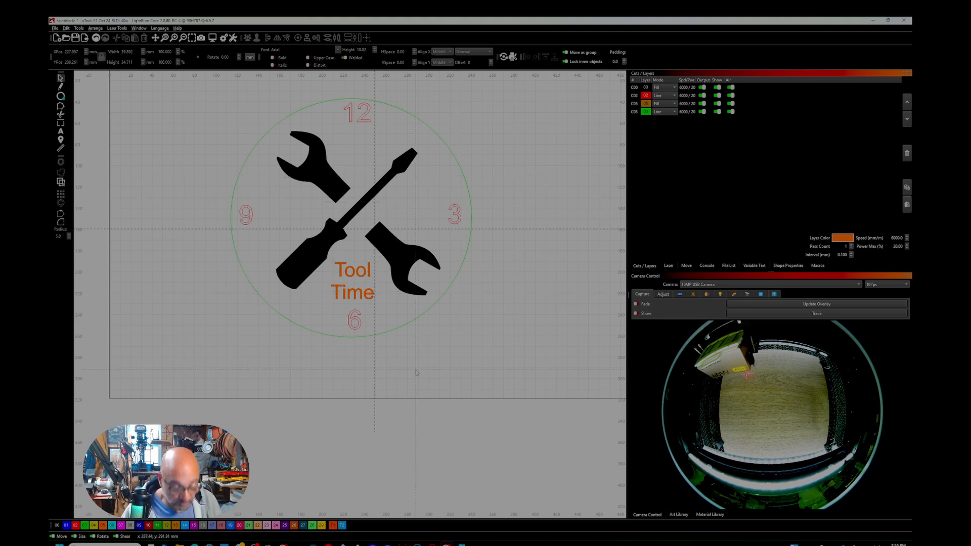
{"action": "key", "text": "alt+p"}
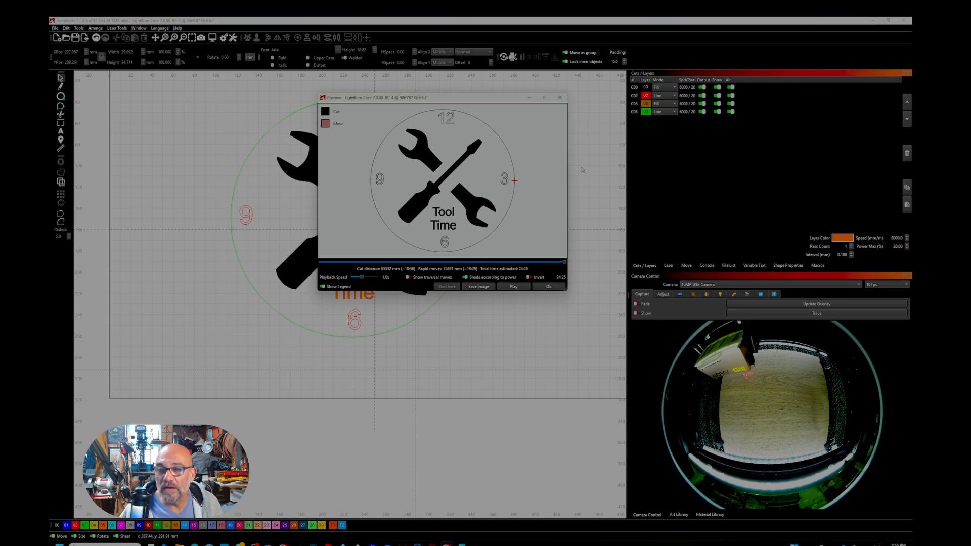
{"action": "left_click", "coordinate": [560, 98]}
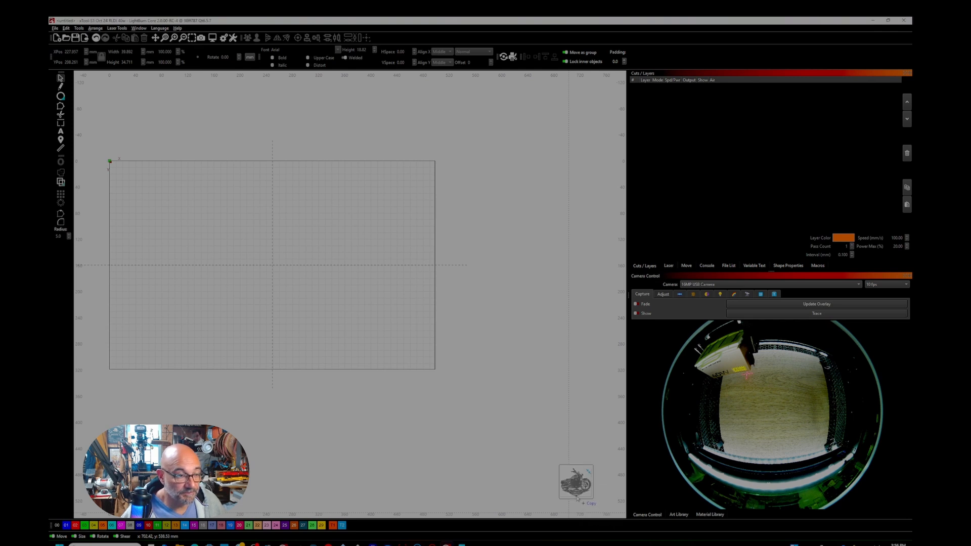
- Import the motorcycle clock image into the empty project, scale it to about 276 by 259 mm and centre it in the work area
{"action": "left_click_drag", "start_coordinate": [576, 500], "coordinate": [258, 278]}
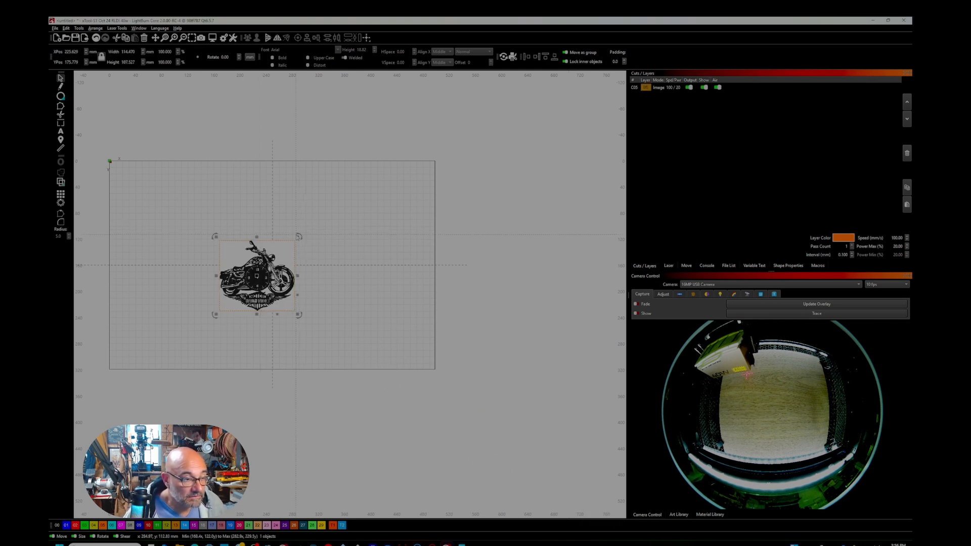
{"action": "left_click_drag", "start_coordinate": [298, 237], "coordinate": [406, 136]}
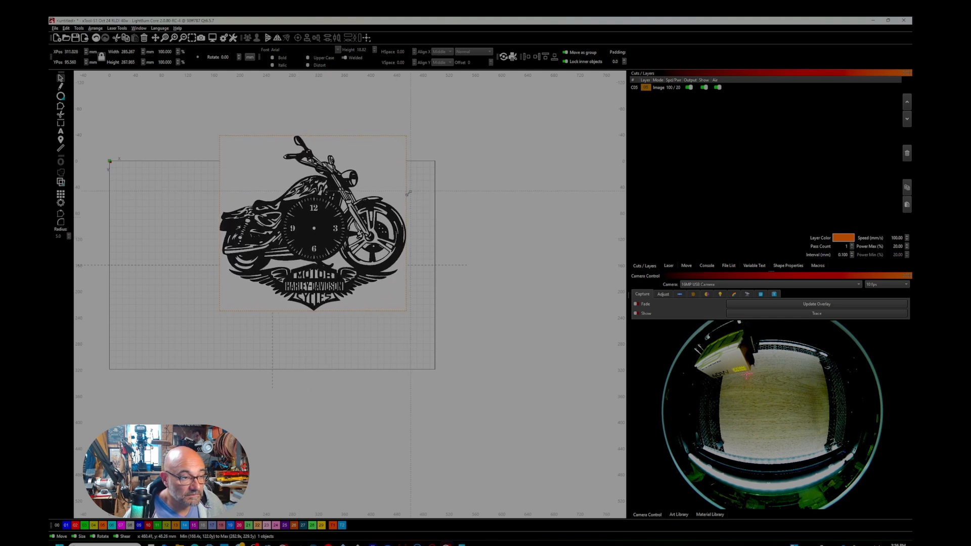
{"action": "mouse_move", "coordinate": [409, 193]}
{"action": "left_mouse_down"}
{"action": "mouse_move", "coordinate": [390, 207]}
{"action": "mouse_move", "coordinate": [404, 205]}
{"action": "left_mouse_up"}
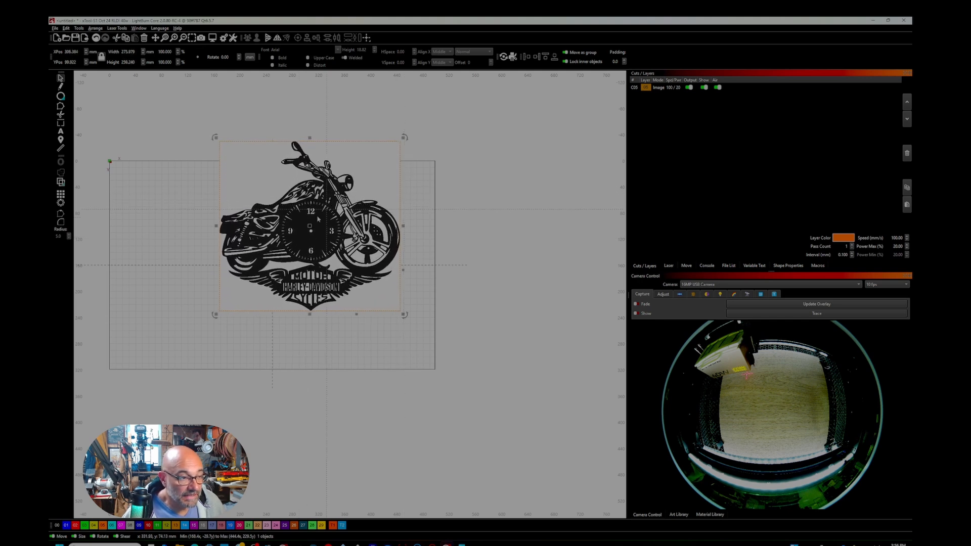
{"action": "left_click_drag", "start_coordinate": [307, 240], "coordinate": [268, 276]}
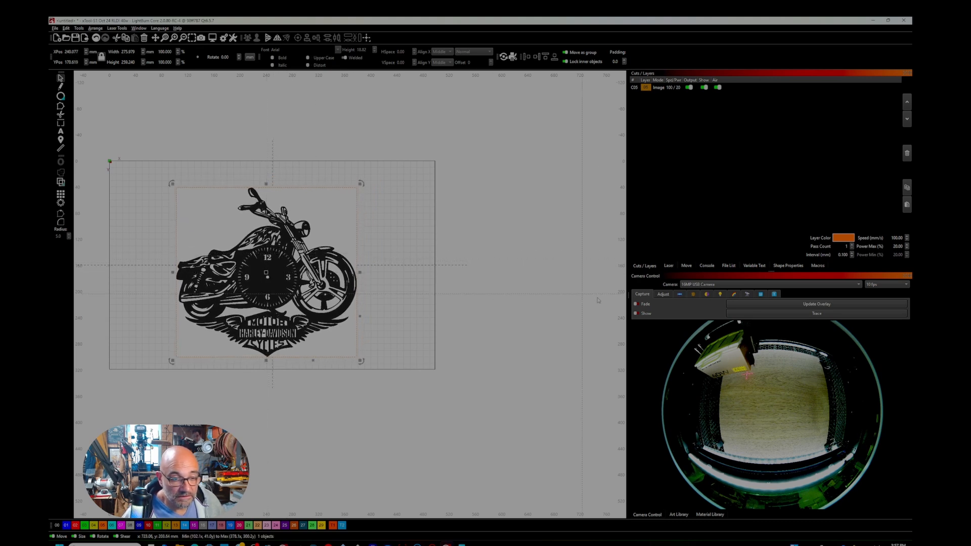
- Show the camera overlay and fit the motorcycle image, about 259 by 243 mm, onto the wooden board
{"action": "left_click", "coordinate": [636, 313]}
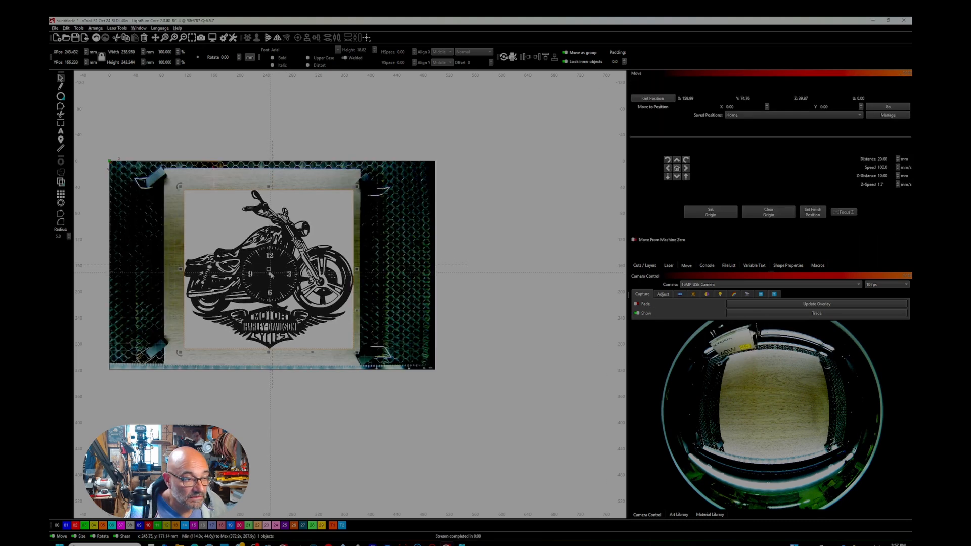
{"action": "left_click_drag", "start_coordinate": [270, 273], "coordinate": [266, 264]}
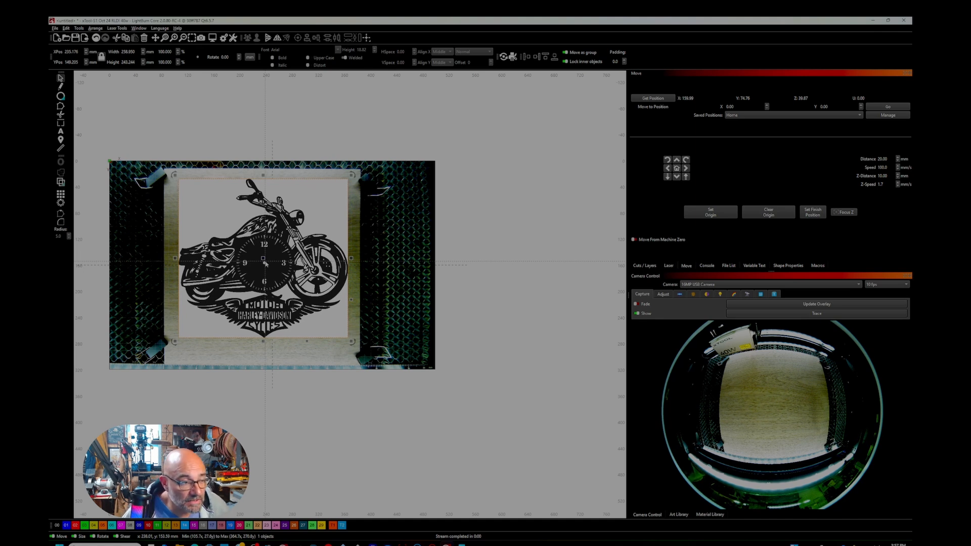
- Trace the motorcycle image with the default settings, move the original bitmap off the traced outline and delete it
{"action": "right_click", "coordinate": [266, 264]}
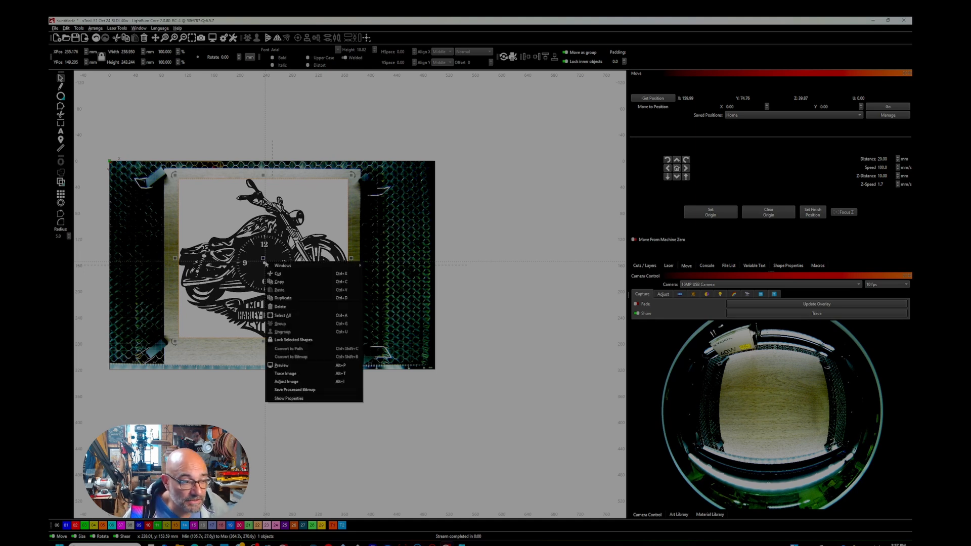
{"action": "left_click", "coordinate": [311, 373]}
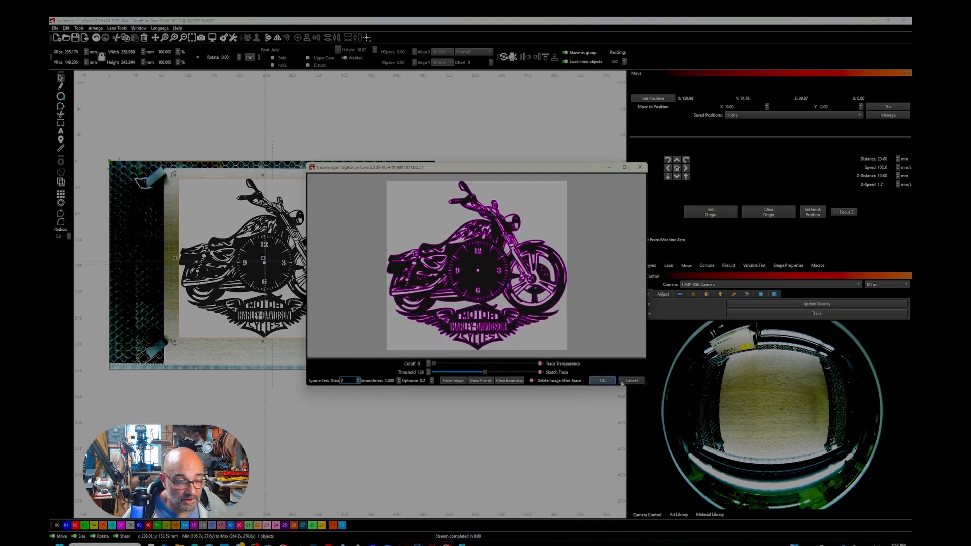
{"action": "left_click", "coordinate": [602, 381]}
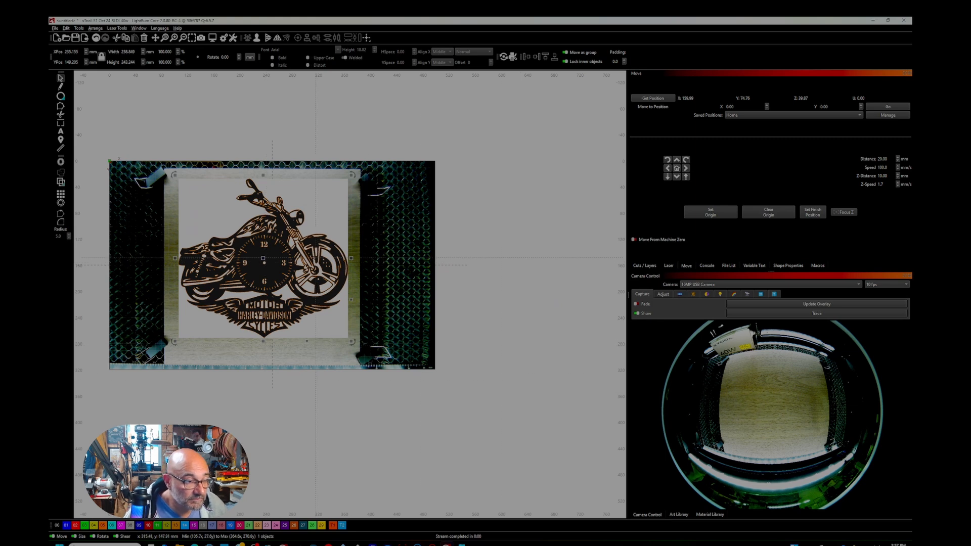
{"action": "left_click_drag", "start_coordinate": [259, 264], "coordinate": [312, 261]}
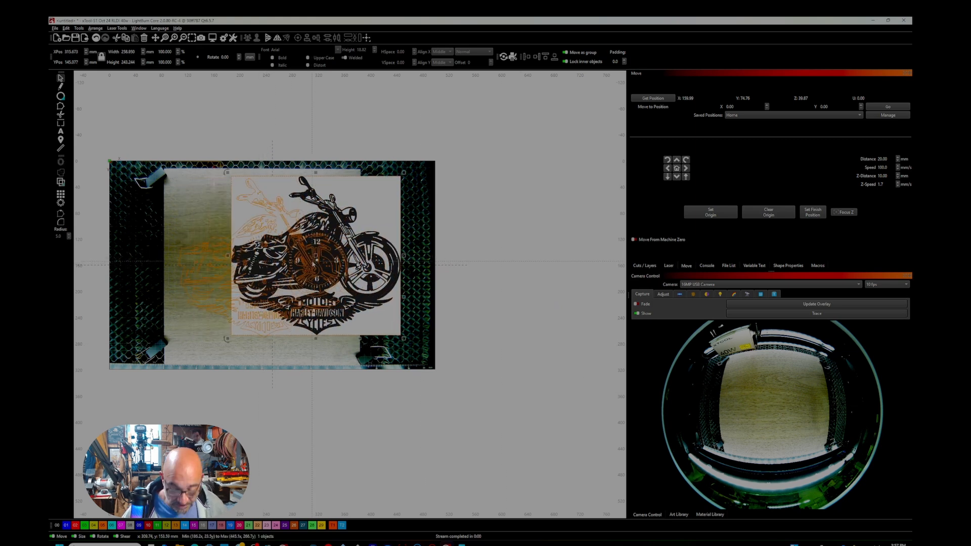
{"action": "key", "text": "Delete"}
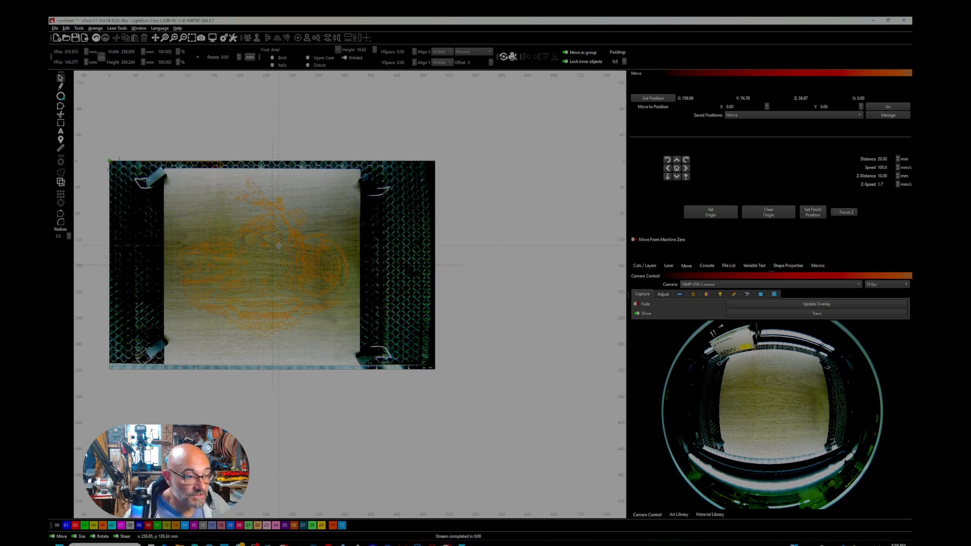
- Hide the camera overlay and assign the traced motorcycle outline to the red layer 02
{"action": "scroll", "coordinate": [279, 246], "scroll_direction": "up", "scroll_amount": 3}
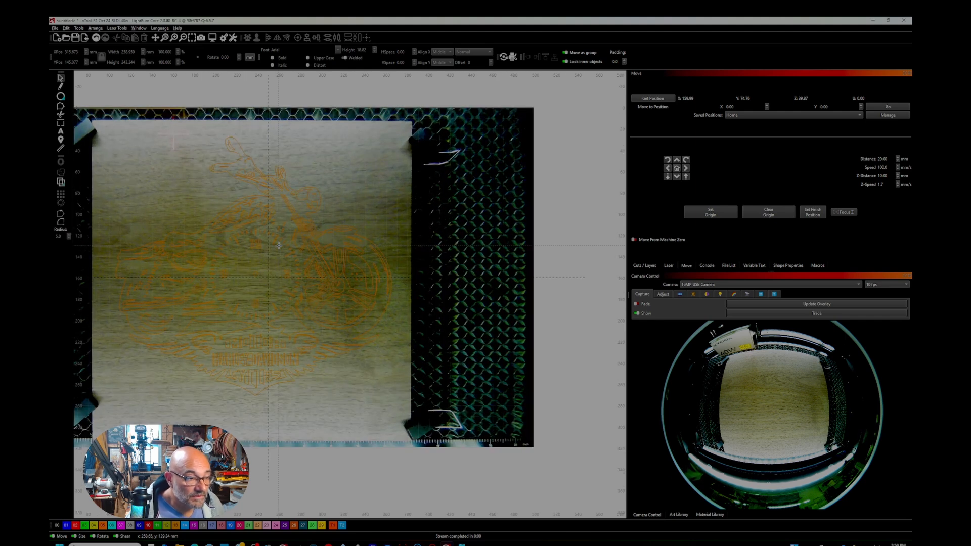
{"action": "left_click", "coordinate": [636, 314]}
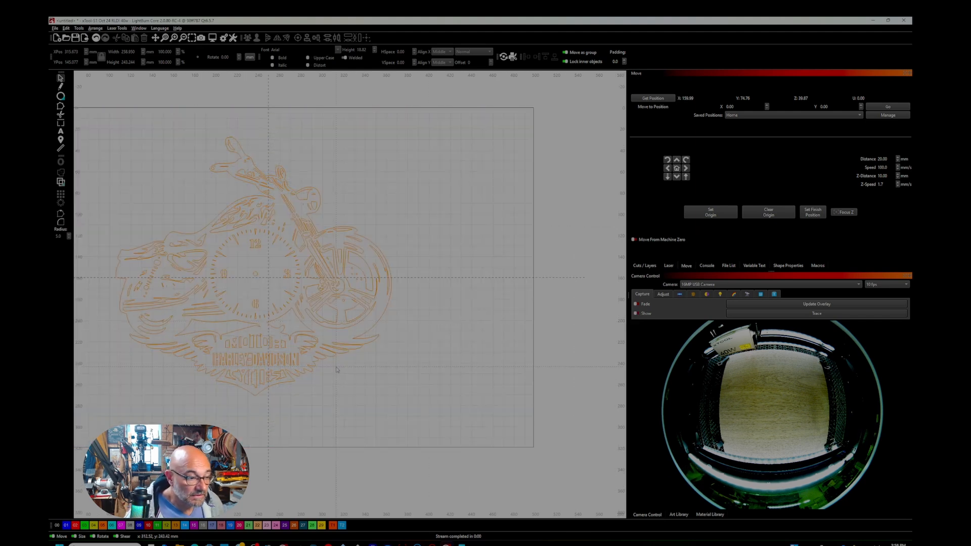
{"action": "left_click", "coordinate": [253, 276]}
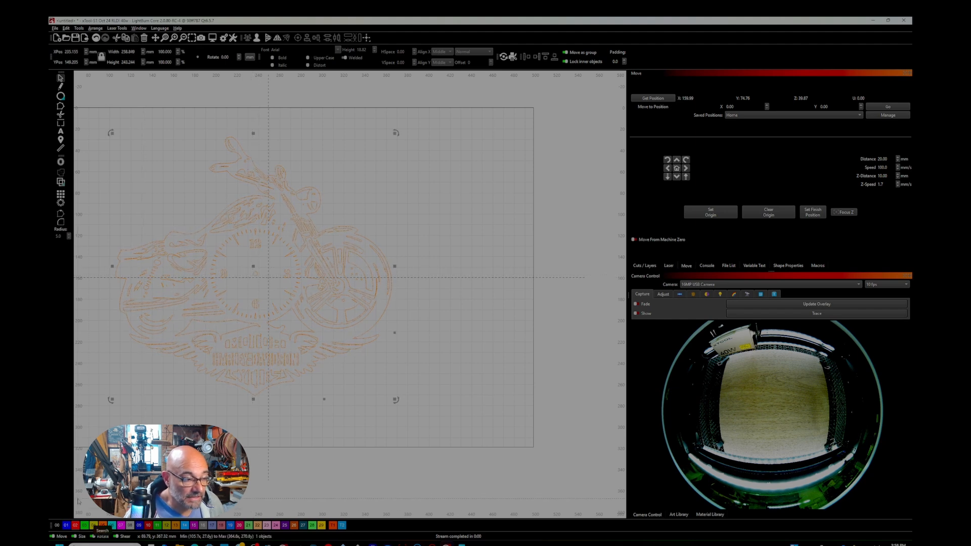
{"action": "left_click", "coordinate": [76, 526]}
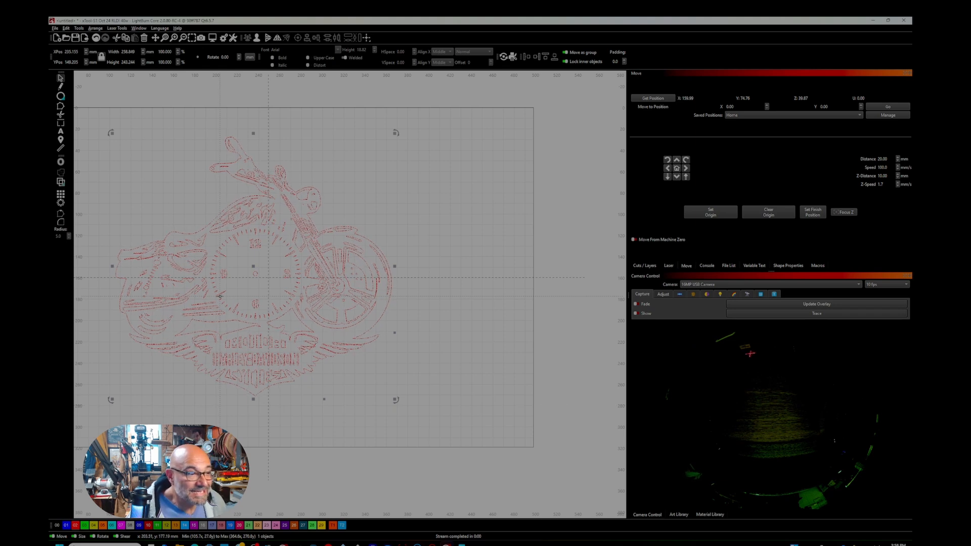
- Offset the motorcycle outline outward by 1.5 mm with round corners, using outer shapes only
{"action": "scroll", "coordinate": [220, 296], "scroll_direction": "down", "scroll_amount": 1}
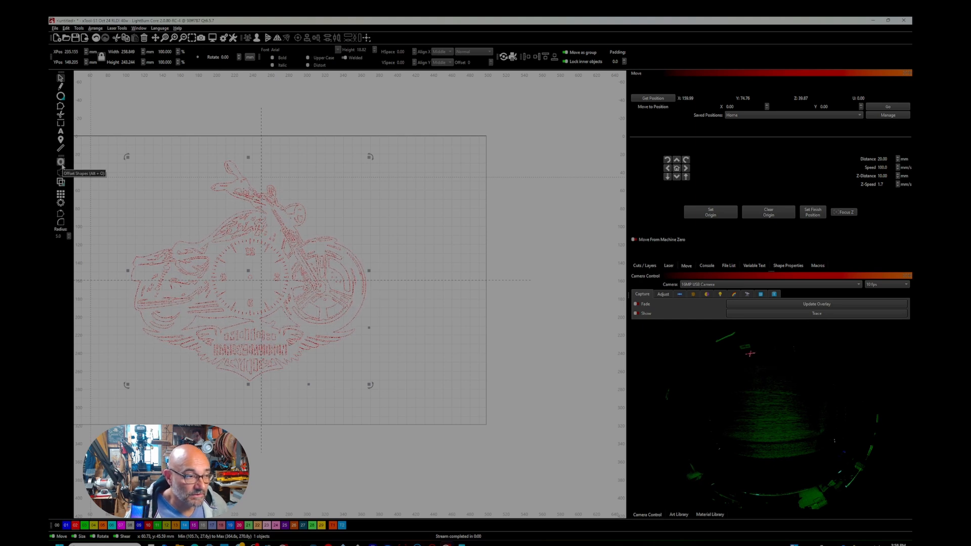
{"action": "left_click", "coordinate": [61, 162]}
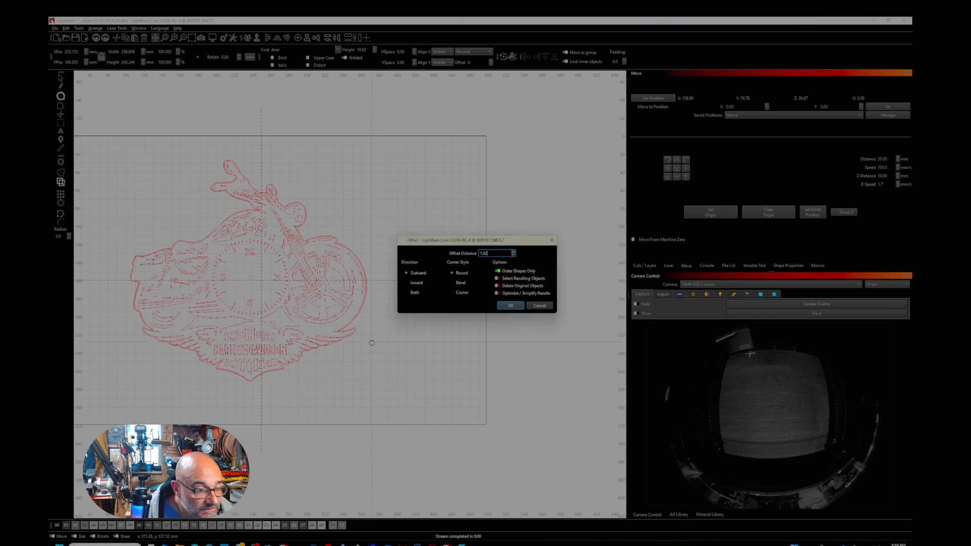
{"action": "scroll", "coordinate": [372, 343], "scroll_direction": "up", "scroll_amount": 2}
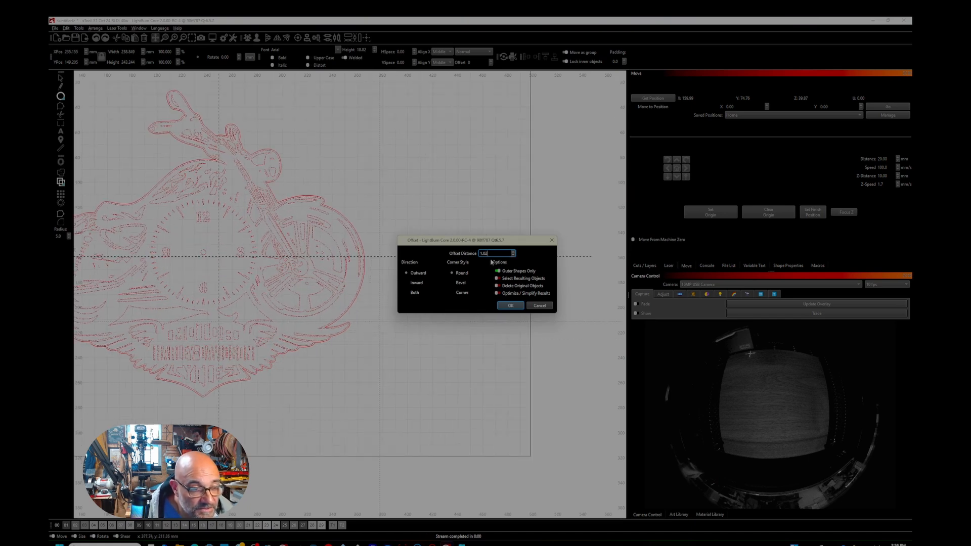
{"action": "left_click_drag", "start_coordinate": [489, 253], "coordinate": [459, 256]}
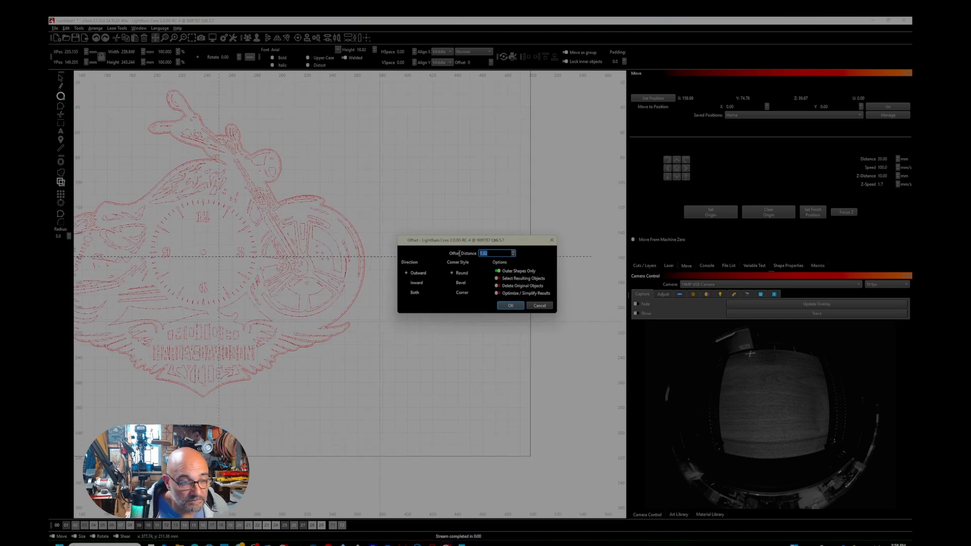
{"action": "type", "text": "1.5"}
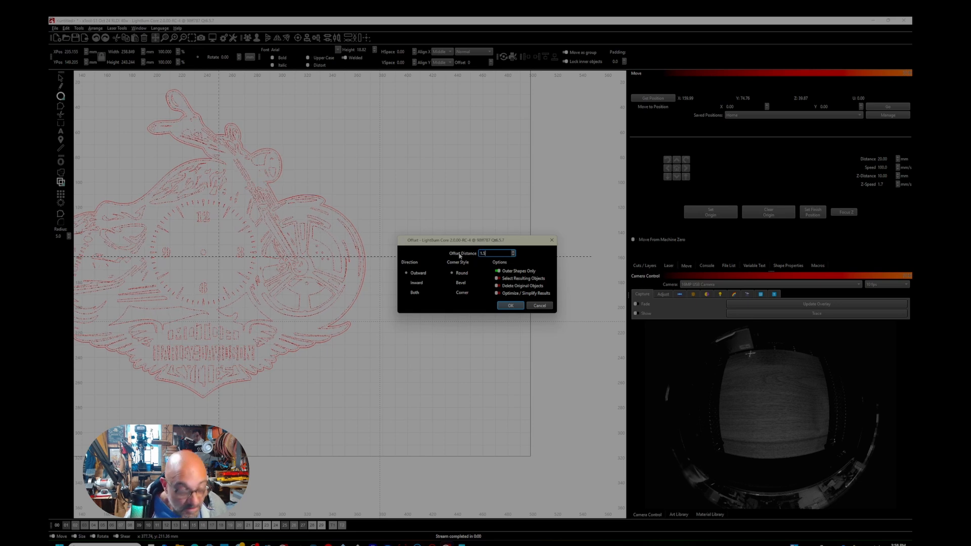
{"action": "left_click", "coordinate": [512, 307]}
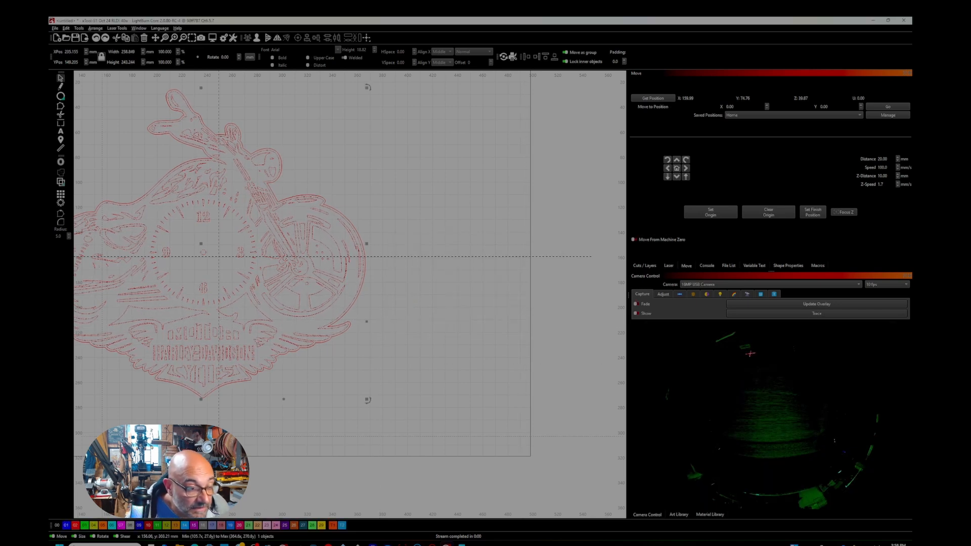
- Select the new offset contour around the motorcycle and assign it to the green layer 03
{"action": "scroll", "coordinate": [144, 458], "scroll_direction": "up", "scroll_amount": 5}
{"action": "scroll", "coordinate": [144, 458], "scroll_direction": "up", "scroll_amount": 2}
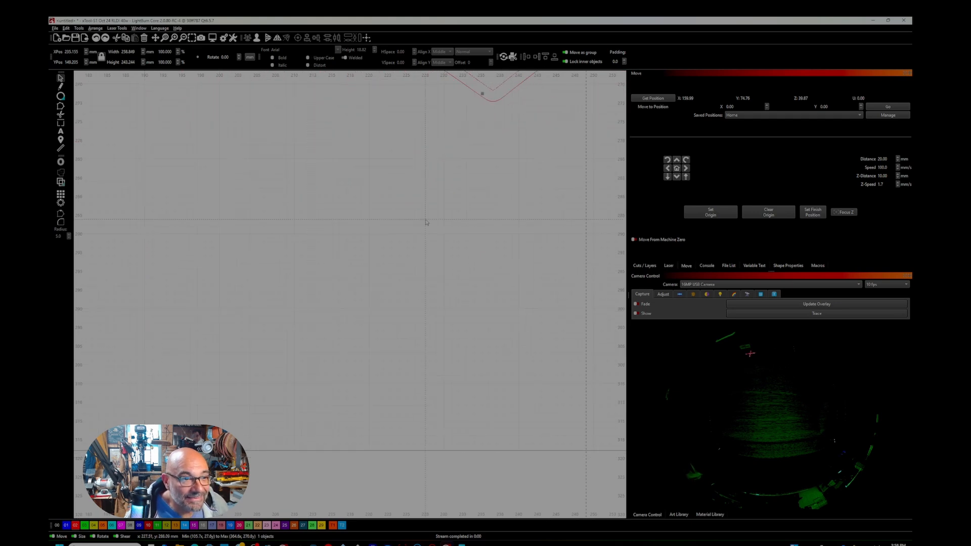
{"action": "scroll", "coordinate": [428, 263], "scroll_direction": "up", "scroll_amount": 3}
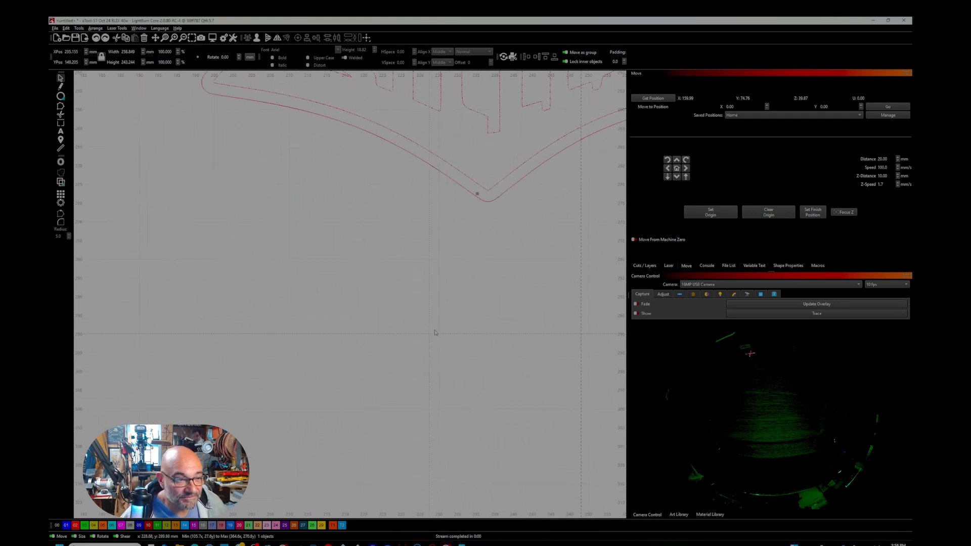
{"action": "left_click", "coordinate": [466, 190]}
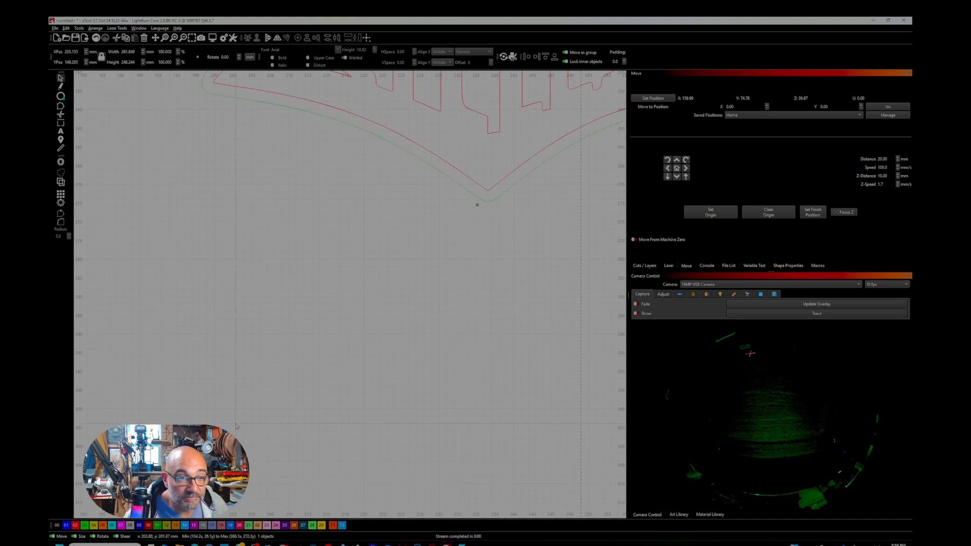
{"action": "scroll", "coordinate": [236, 426], "scroll_direction": "down", "scroll_amount": 10}
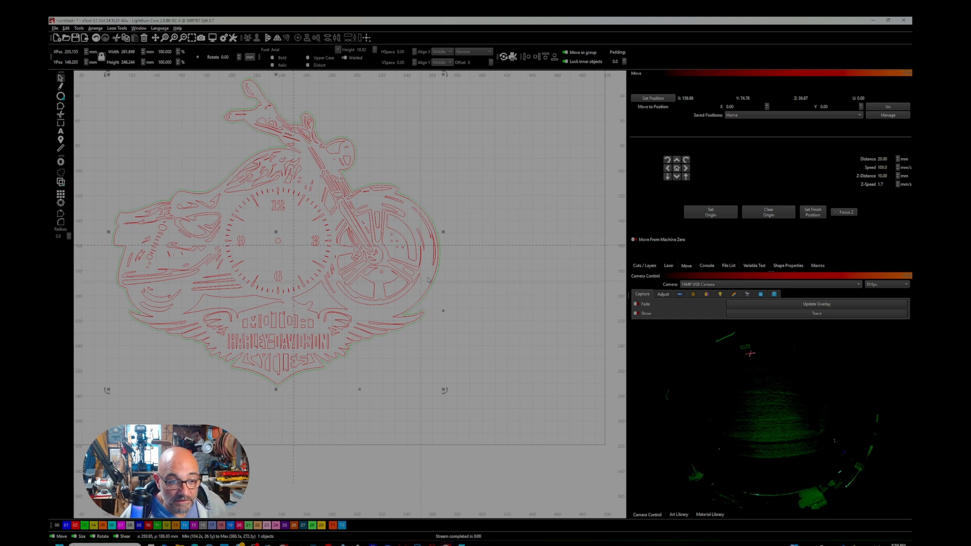
- Hide the green layer C03 and turn off its output
{"action": "left_click", "coordinate": [653, 268]}
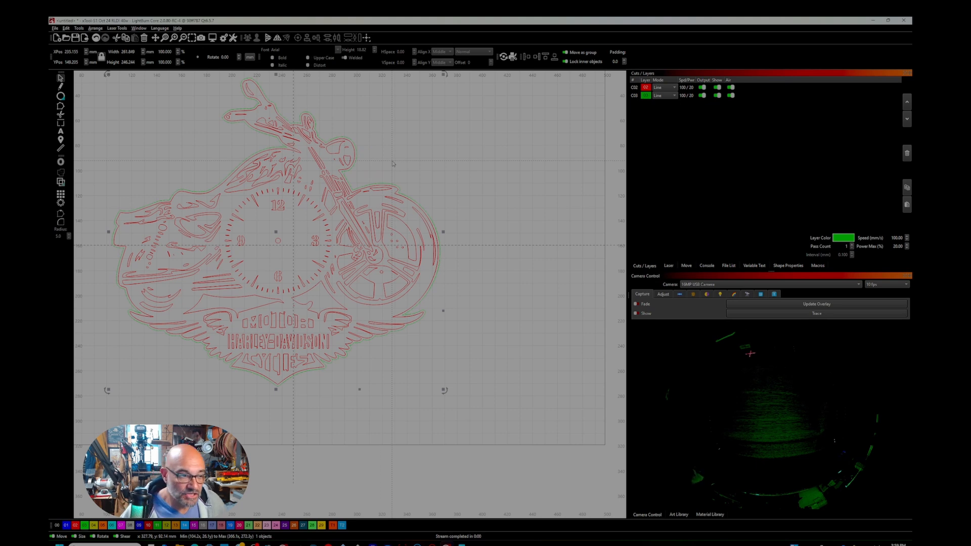
{"action": "scroll", "coordinate": [285, 232], "scroll_direction": "down", "scroll_amount": 3}
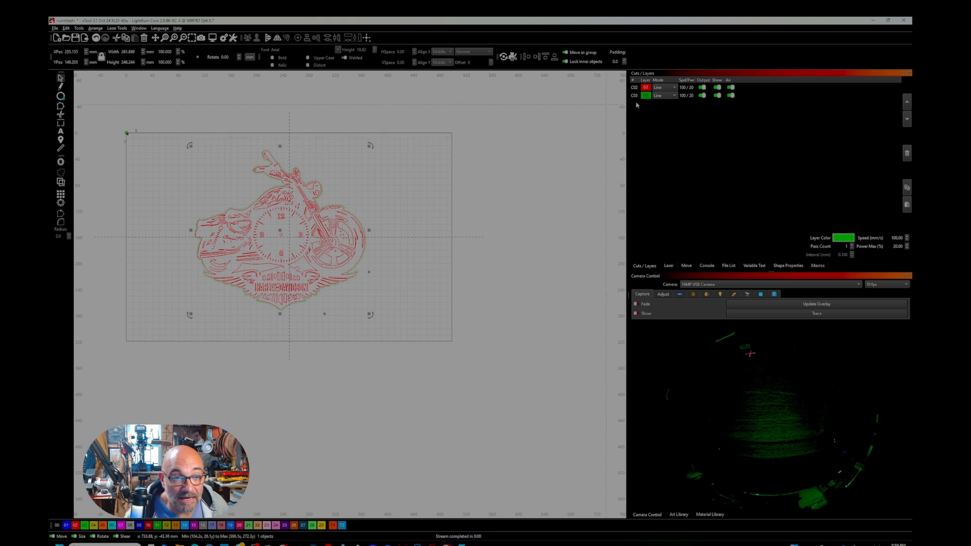
{"action": "left_click", "coordinate": [717, 96]}
{"action": "left_click", "coordinate": [702, 95]}
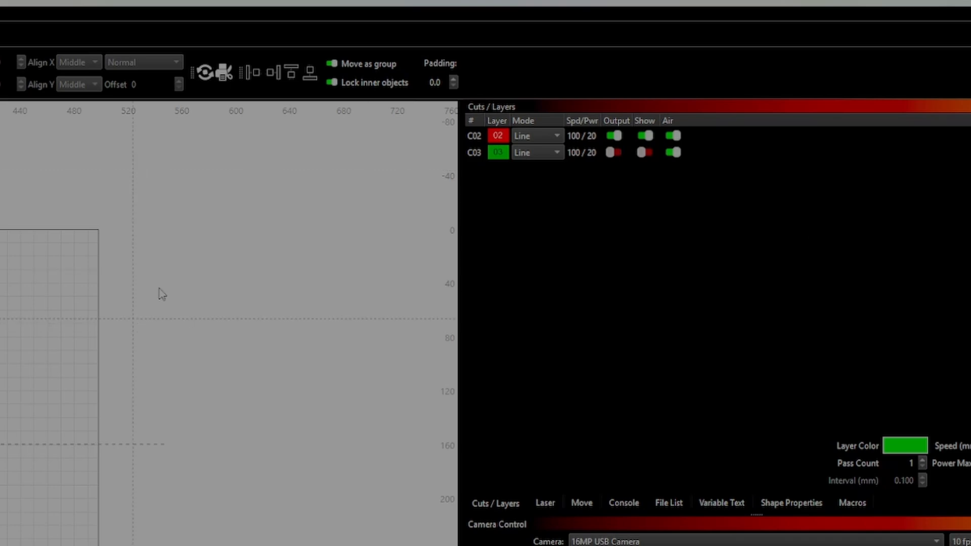
- Set the red layer C02 to a speed of 16 mm/sec and a max power of 95%
{"action": "double_click", "coordinate": [474, 142]}
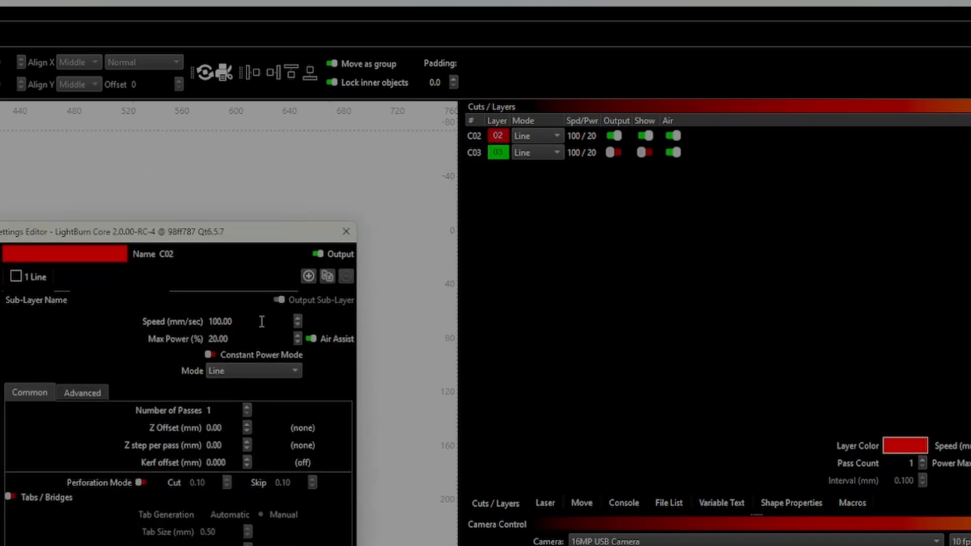
{"action": "left_click_drag", "start_coordinate": [262, 322], "coordinate": [167, 331]}
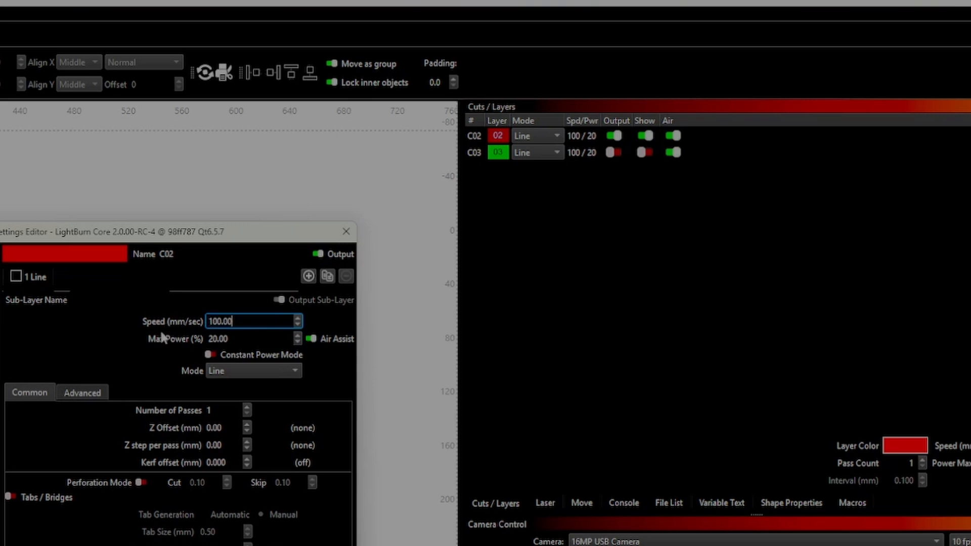
{"action": "key", "text": "BackSpace"}
{"action": "key", "text": "BackSpace"}
{"action": "key", "text": "BackSpace"}
{"action": "key", "text": "BackSpace"}
{"action": "key", "text": "BackSpace"}
{"action": "key", "text": "BackSpace"}
{"action": "type", "text": "16"}
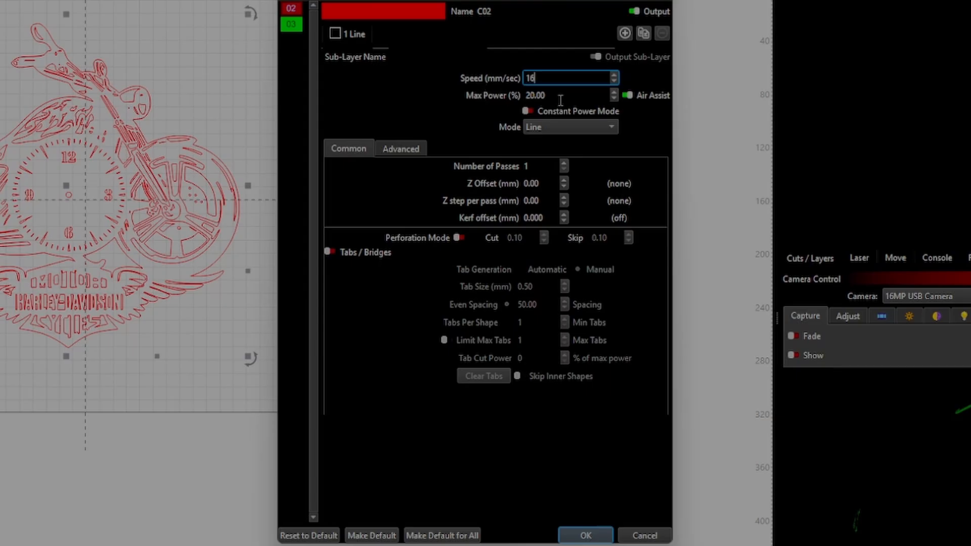
{"action": "left_click", "coordinate": [547, 97]}
{"action": "key", "text": "BackSpace"}
{"action": "key", "text": "BackSpace"}
{"action": "key", "text": "BackSpace"}
{"action": "key", "text": "BackSpace"}
{"action": "key", "text": "BackSpace"}
{"action": "type", "text": "95"}
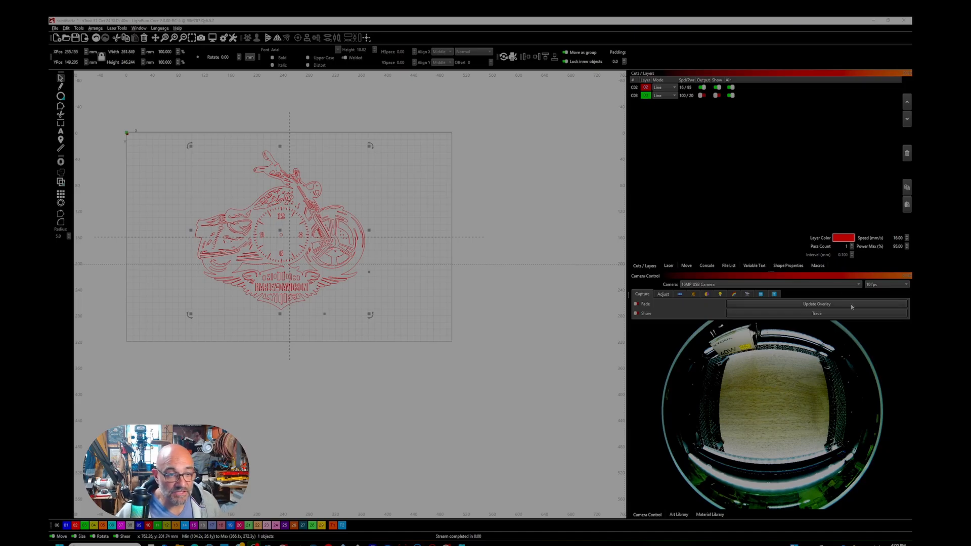
- Show the camera overlay and move the red motorcycle design on the wooden board to about X 215, Y 139 mm
{"action": "left_click", "coordinate": [636, 314]}
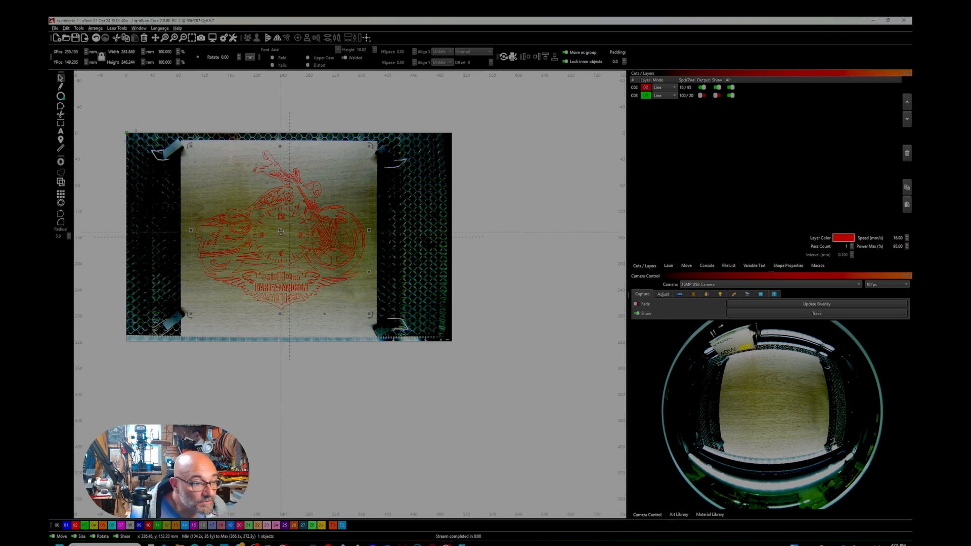
{"action": "left_click_drag", "start_coordinate": [281, 230], "coordinate": [269, 223]}
{"action": "left_click", "coordinate": [292, 319]}
{"action": "scroll", "coordinate": [293, 321], "scroll_direction": "up", "scroll_amount": 3}
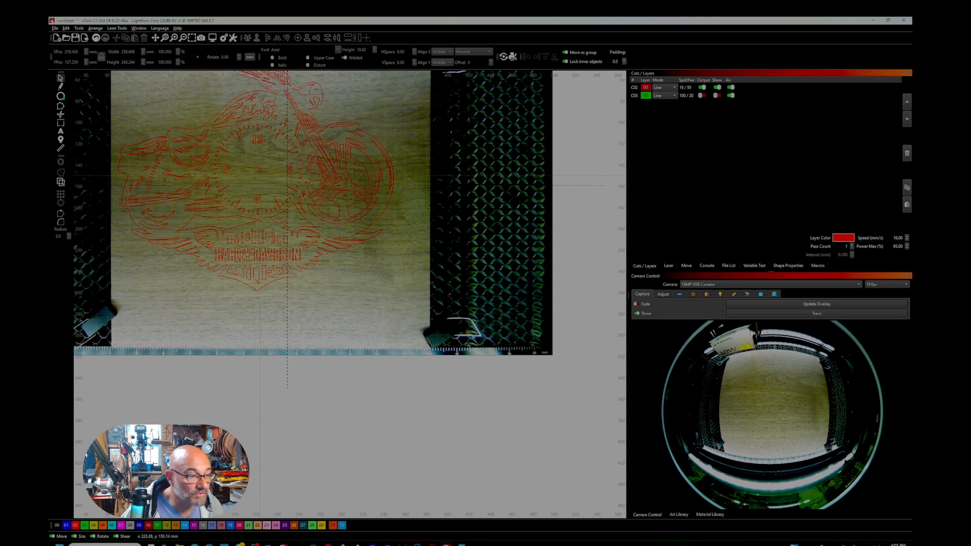
{"action": "left_click", "coordinate": [258, 170]}
{"action": "left_click_drag", "start_coordinate": [258, 170], "coordinate": [254, 174]}
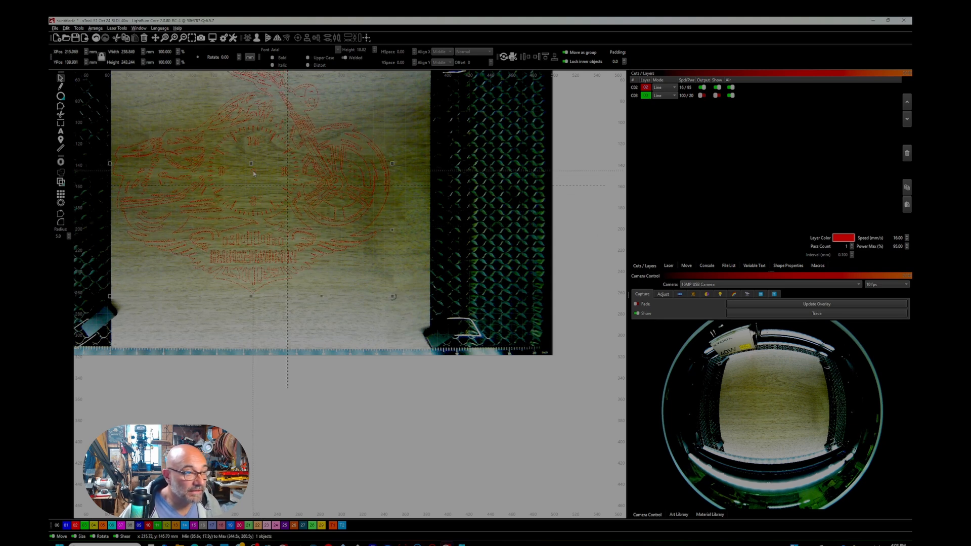
- Check the design against the board's upper edge and nudge it up to about Y 136 mm
{"action": "scroll", "coordinate": [254, 174], "scroll_direction": "down", "scroll_amount": 2}
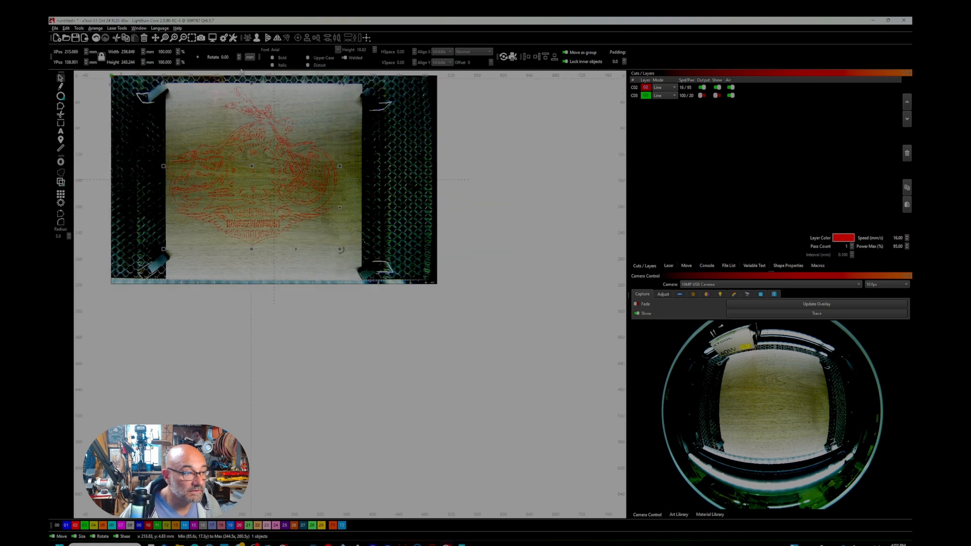
{"action": "scroll", "coordinate": [259, 92], "scroll_direction": "up", "scroll_amount": 2}
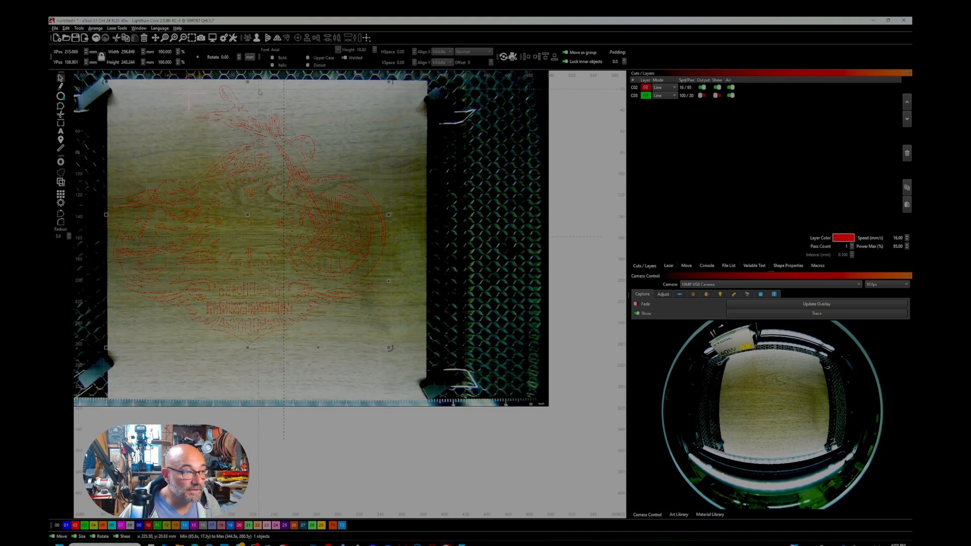
{"action": "scroll", "coordinate": [260, 92], "scroll_direction": "up", "scroll_amount": 2}
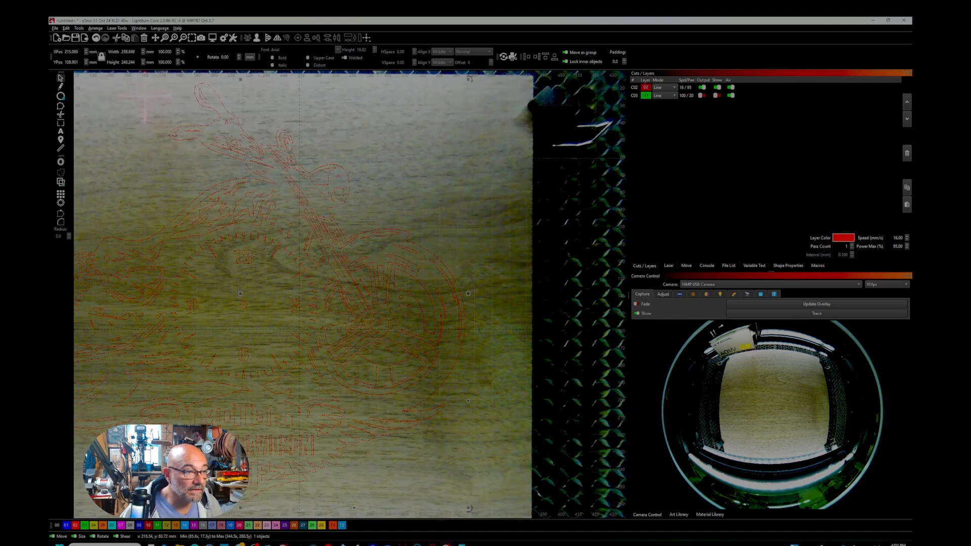
{"action": "left_click", "coordinate": [244, 154]}
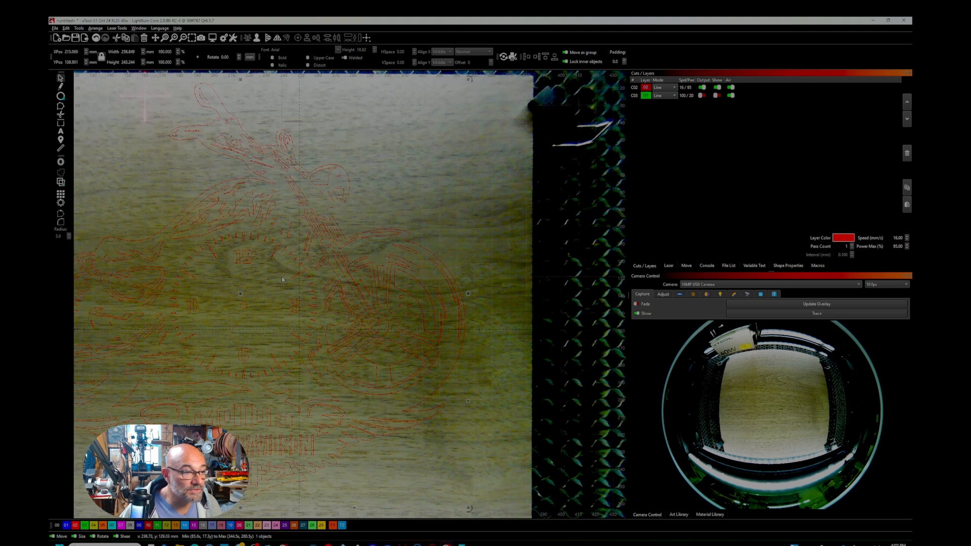
{"action": "left_click_drag", "start_coordinate": [241, 293], "coordinate": [241, 291]}
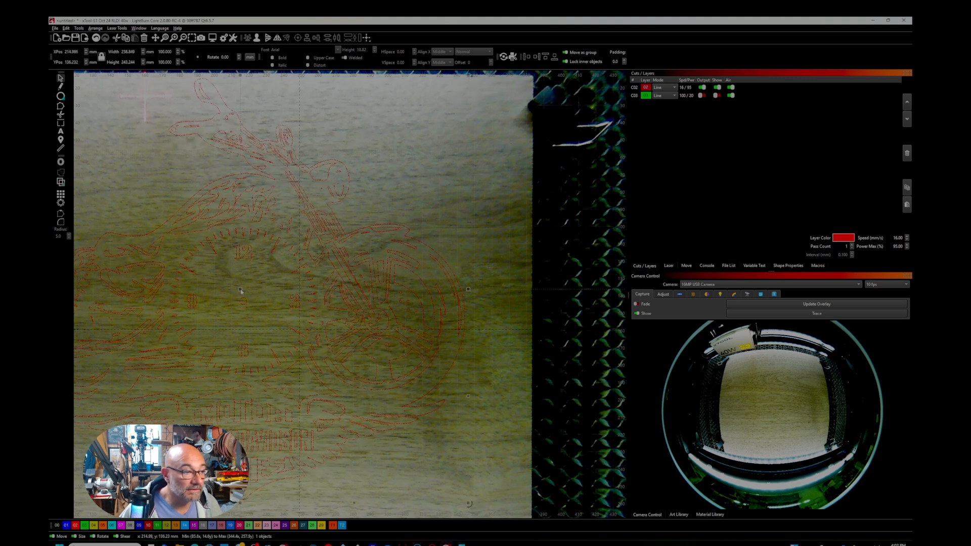
- Raise the red layer C02's max power to 100%
{"action": "scroll", "coordinate": [241, 292], "scroll_direction": "down", "scroll_amount": 3}
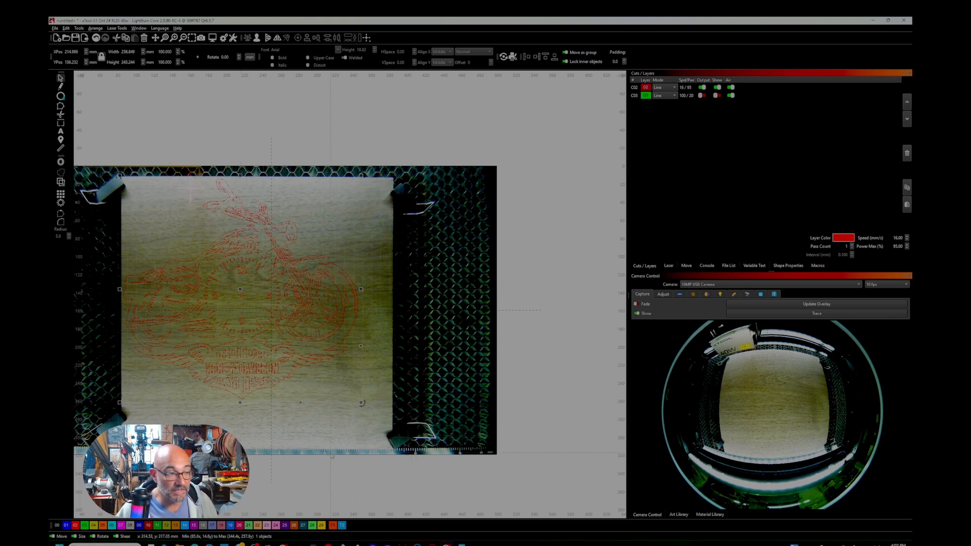
{"action": "double_click", "coordinate": [641, 87]}
{"action": "double_click", "coordinate": [511, 186]}
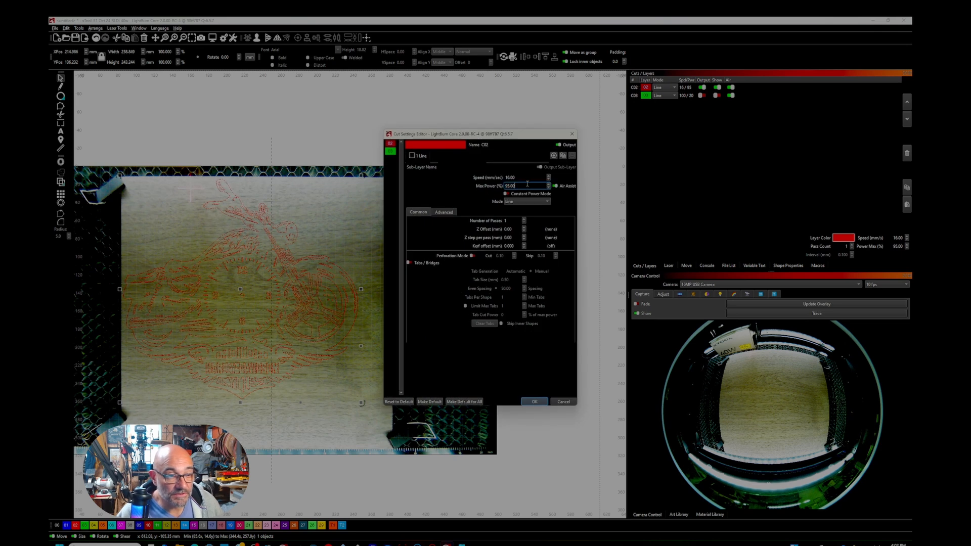
{"action": "type", "text": "1"}
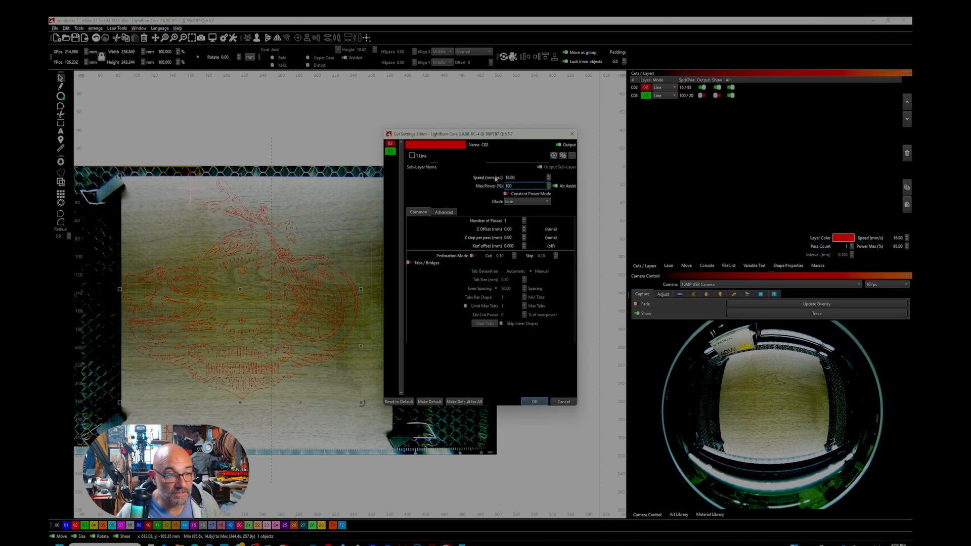
{"action": "left_click", "coordinate": [535, 402]}
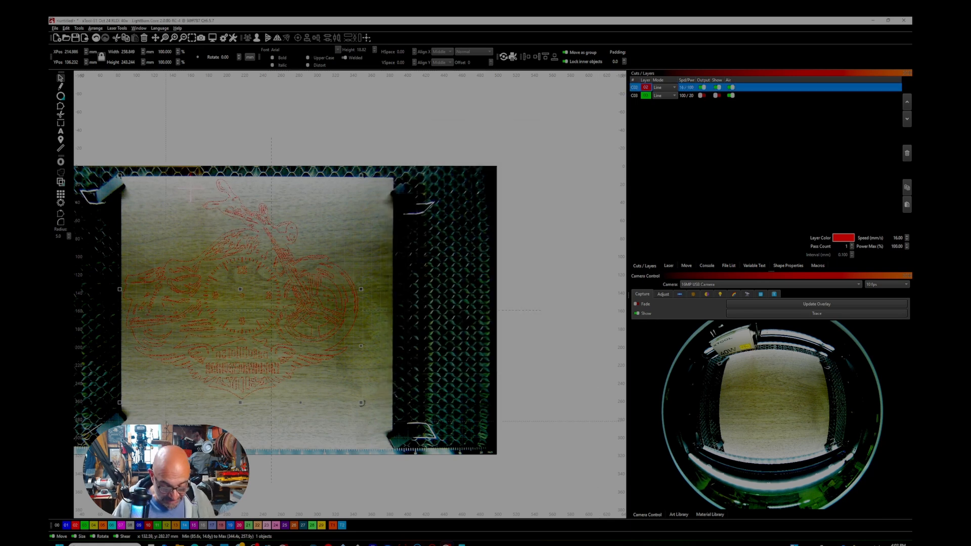
- Preview the motorcycle job and start it on the laser, accepting the pre-start checklist
{"action": "key", "text": "alt+p"}
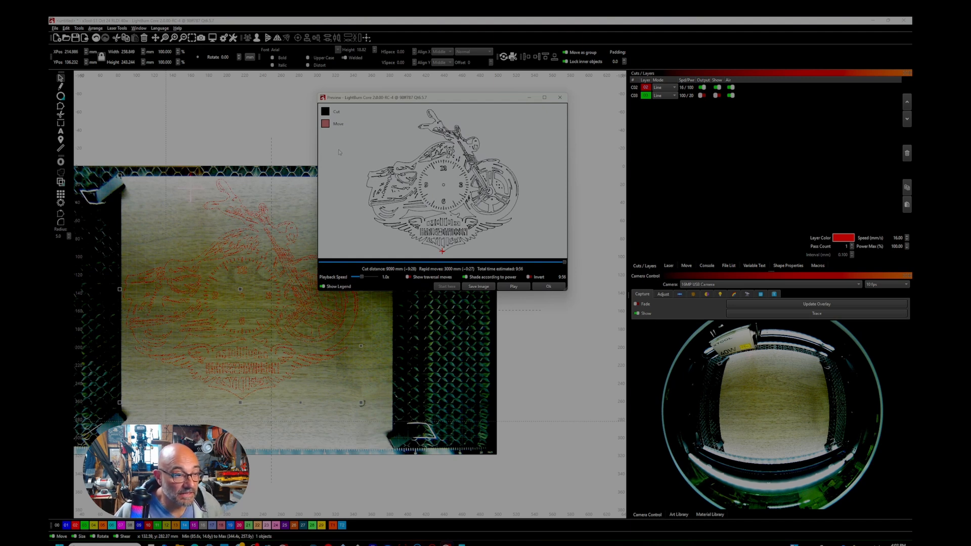
{"action": "key", "text": "Escape"}
{"action": "left_click", "coordinate": [670, 265]}
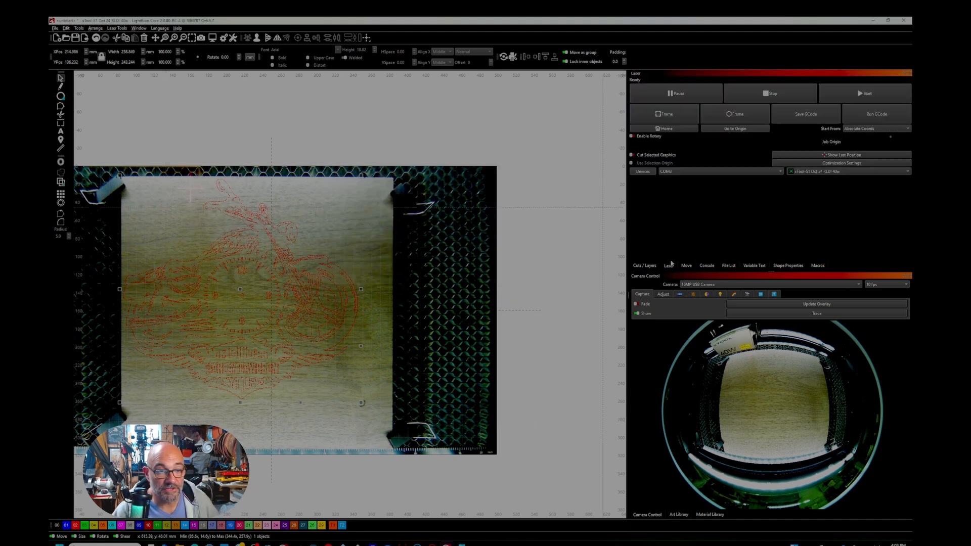
{"action": "left_click", "coordinate": [883, 98]}
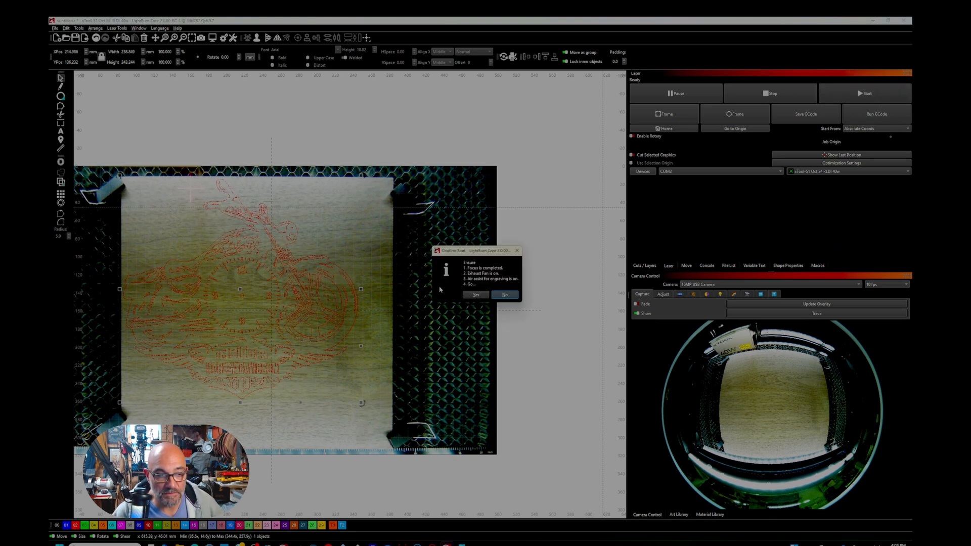
{"action": "left_click", "coordinate": [476, 296]}
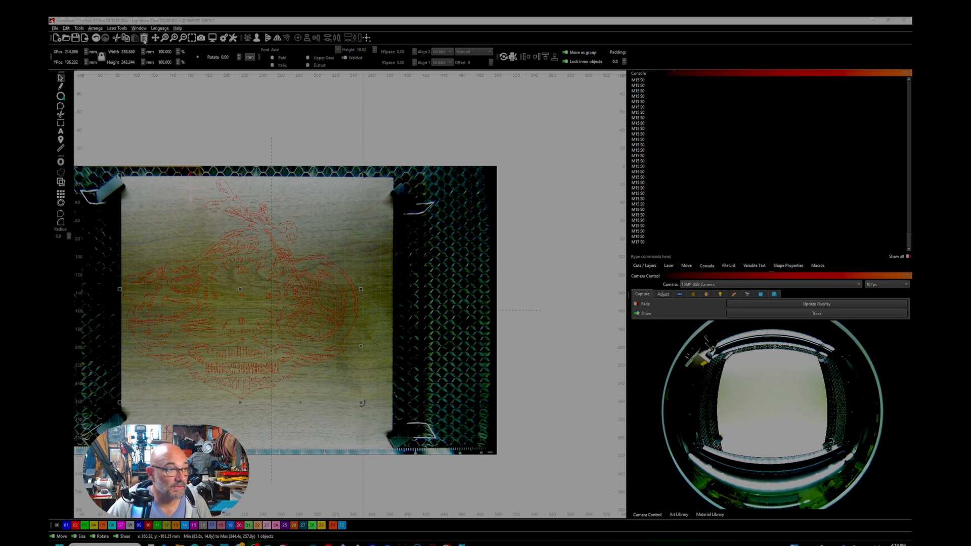
- Refresh the camera overlay and switch output and visibility from the red layer C02 to the green layer C03
{"action": "left_click", "coordinate": [201, 38]}
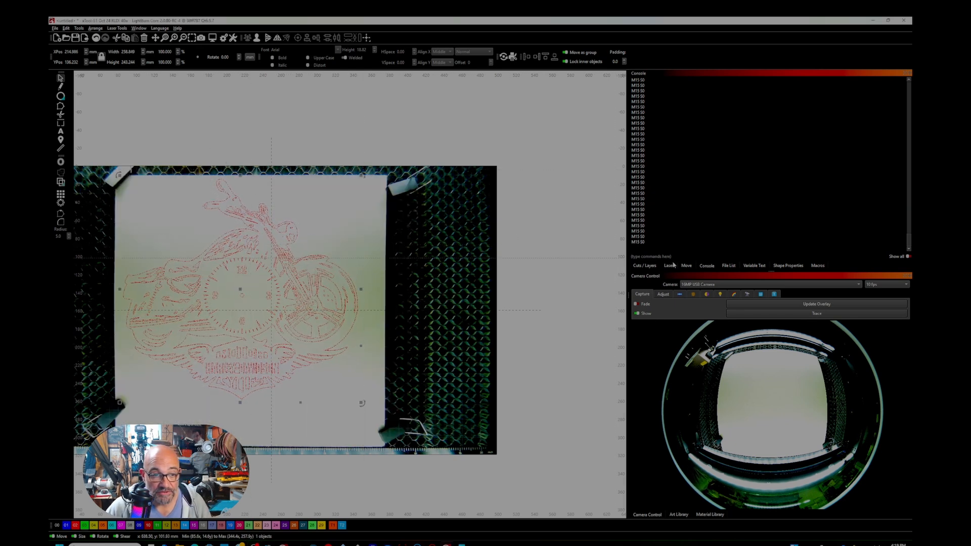
{"action": "left_click", "coordinate": [655, 266]}
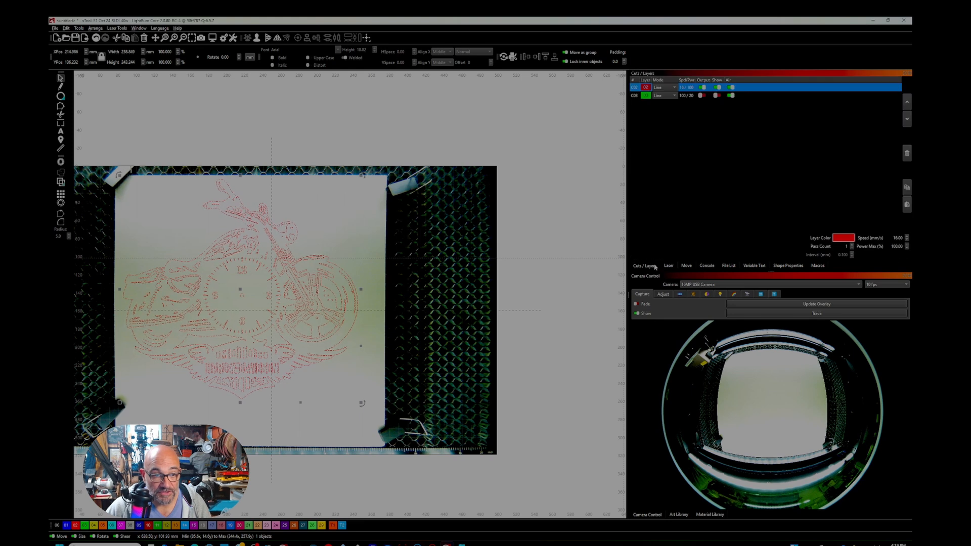
{"action": "left_click", "coordinate": [717, 88]}
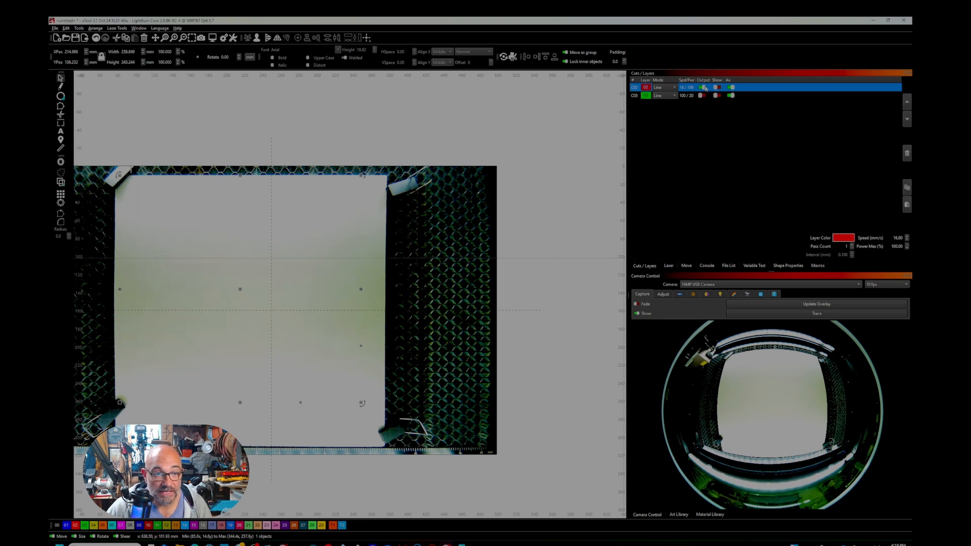
{"action": "left_click", "coordinate": [702, 87]}
{"action": "left_click", "coordinate": [702, 95]}
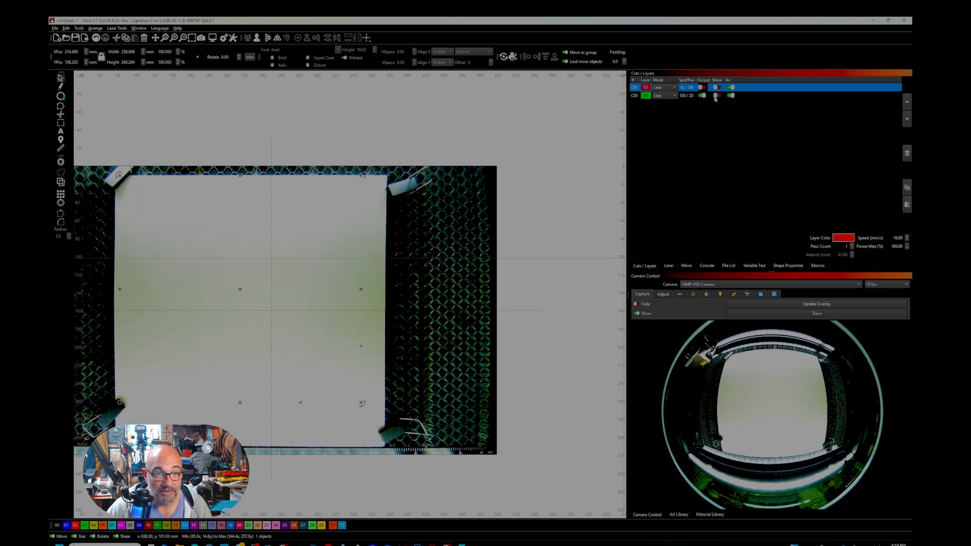
{"action": "left_click", "coordinate": [716, 96]}
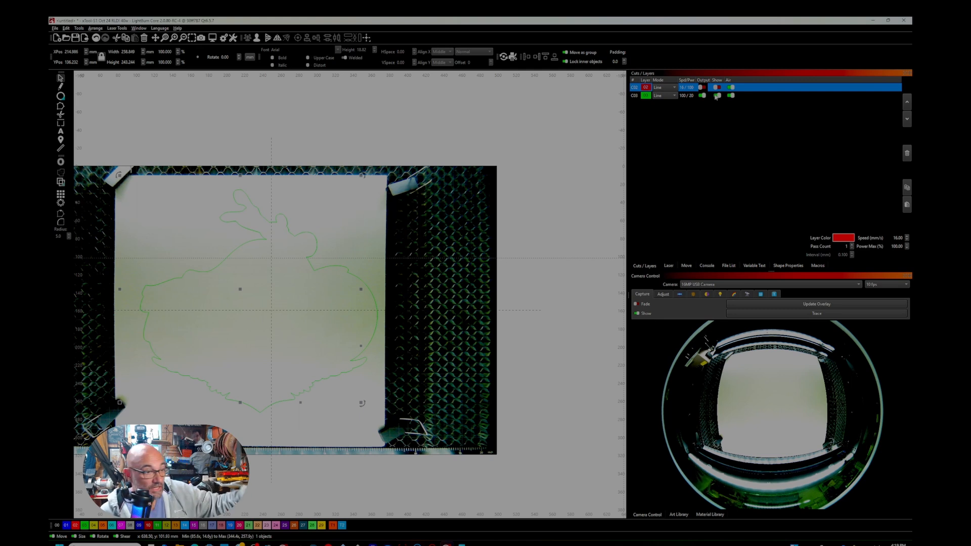
- Set the green layer C03's speed to 20 mm/sec and its max power to 100%
{"action": "double_click", "coordinate": [639, 96]}
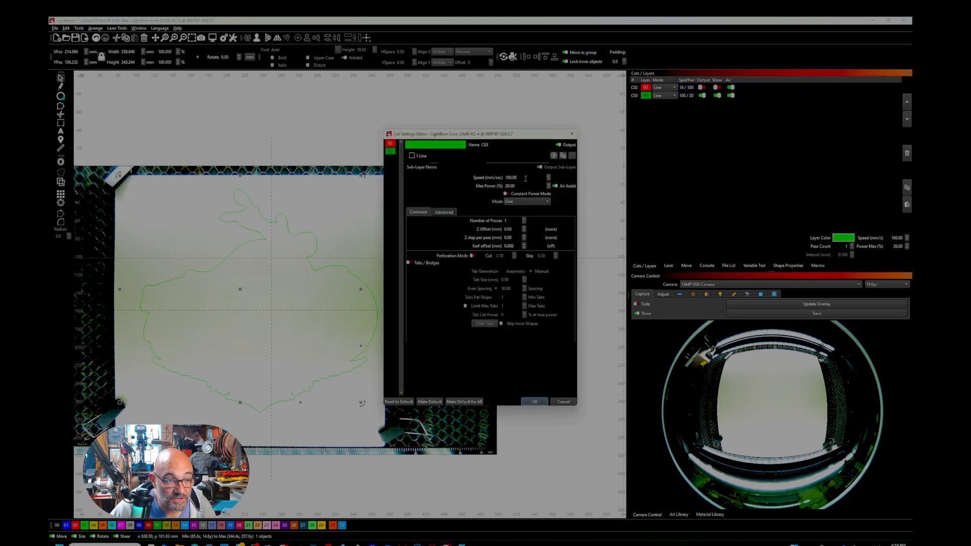
{"action": "double_click", "coordinate": [506, 178]}
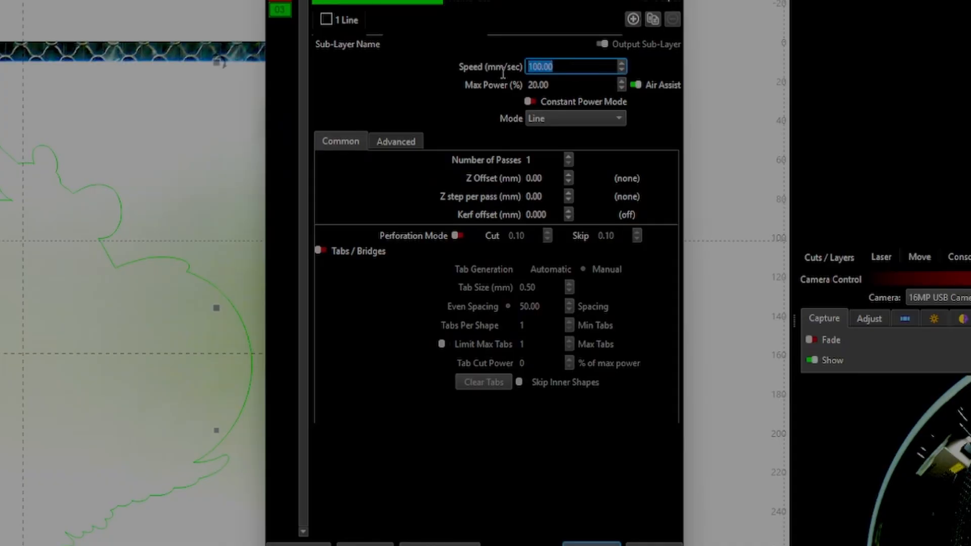
{"action": "type", "text": "20"}
{"action": "key", "text": "Tab"}
{"action": "type", "text": "100"}
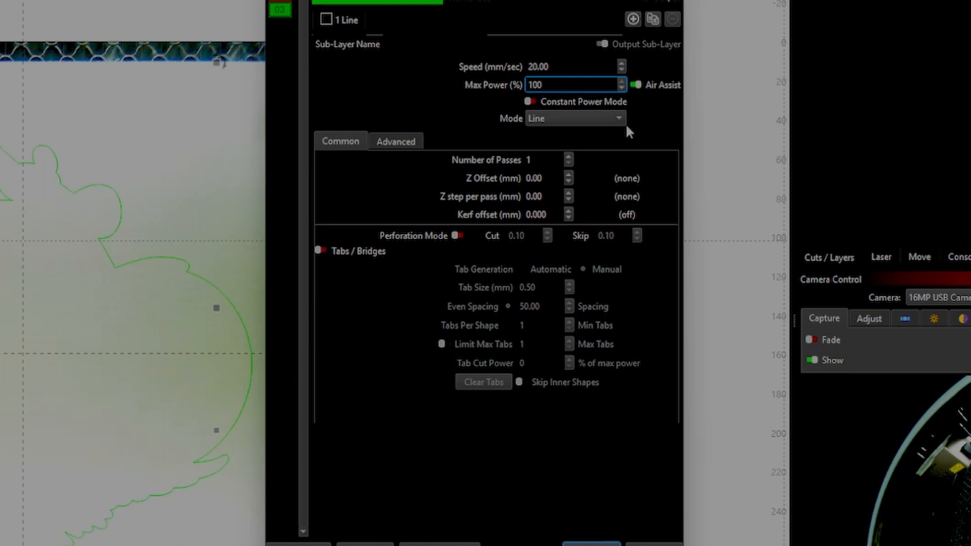
{"action": "left_click", "coordinate": [608, 543]}
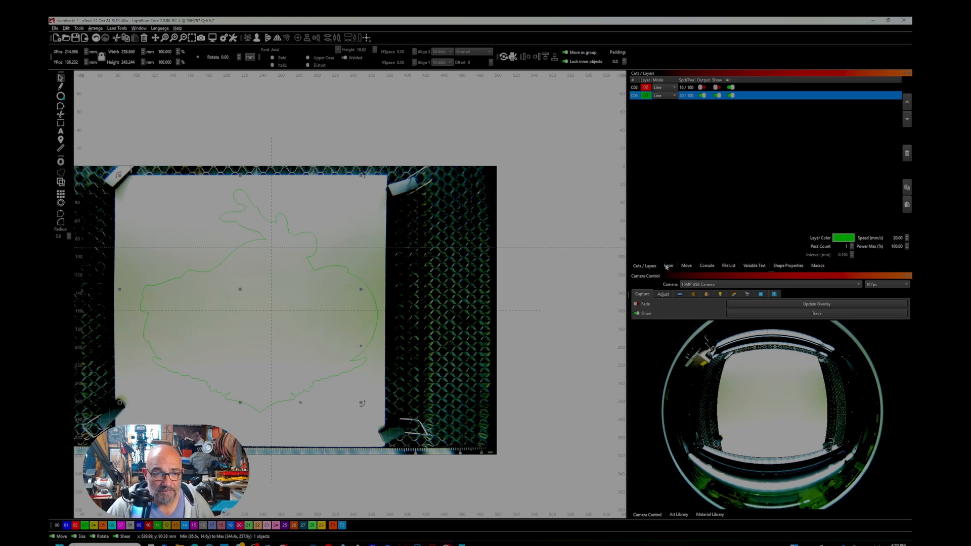
- Jog the laser head over the board and focus it, and preview the green outline job
{"action": "left_click", "coordinate": [687, 266]}
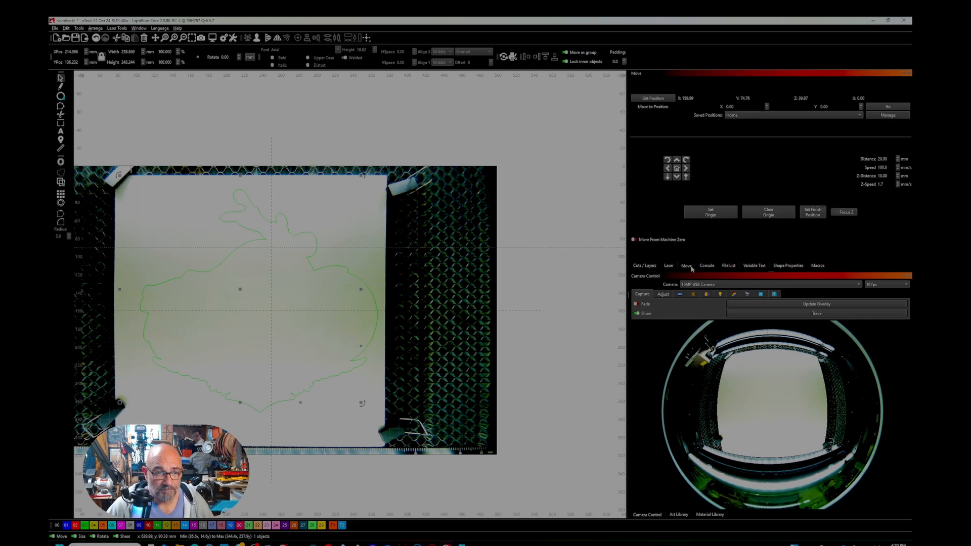
{"action": "left_click", "coordinate": [686, 169]}
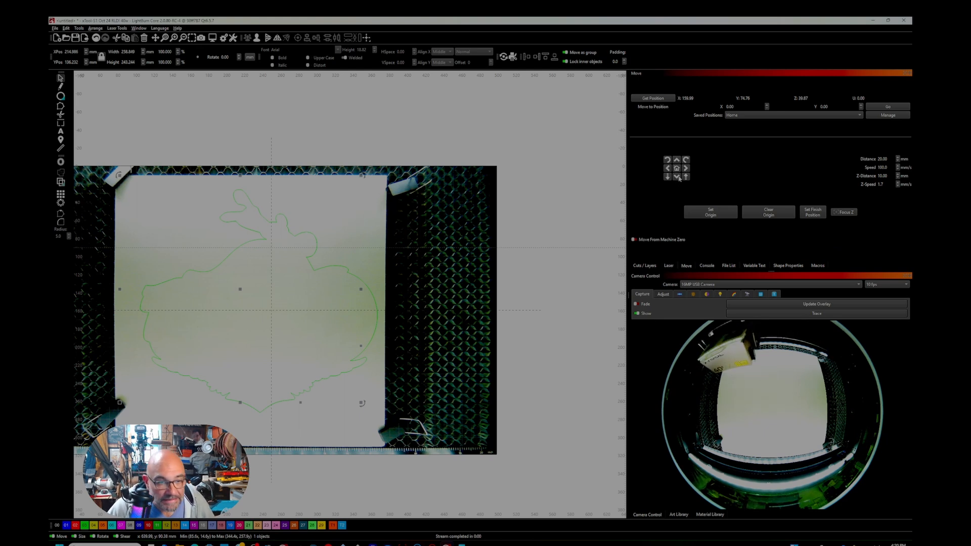
{"action": "left_click", "coordinate": [843, 212]}
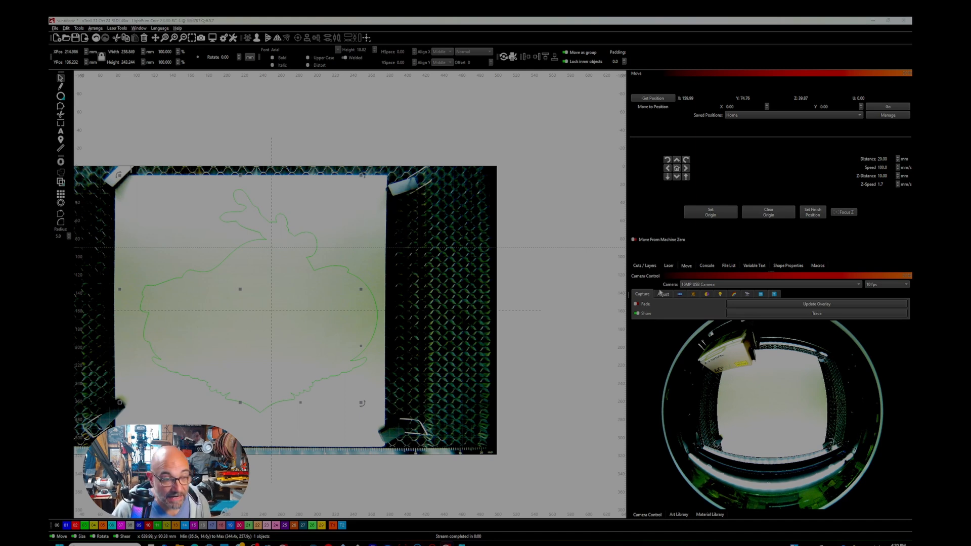
{"action": "key", "text": "alt+p"}
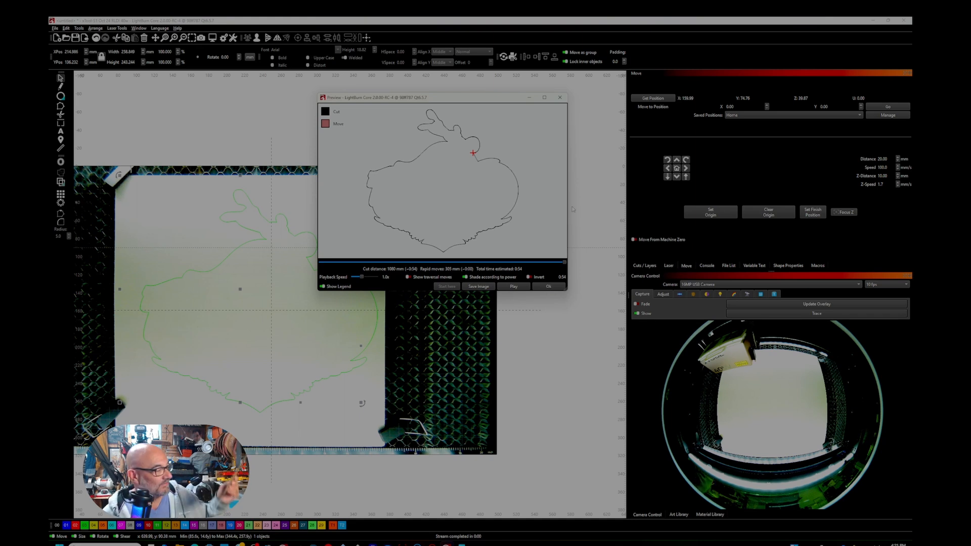
{"action": "left_click", "coordinate": [560, 97]}
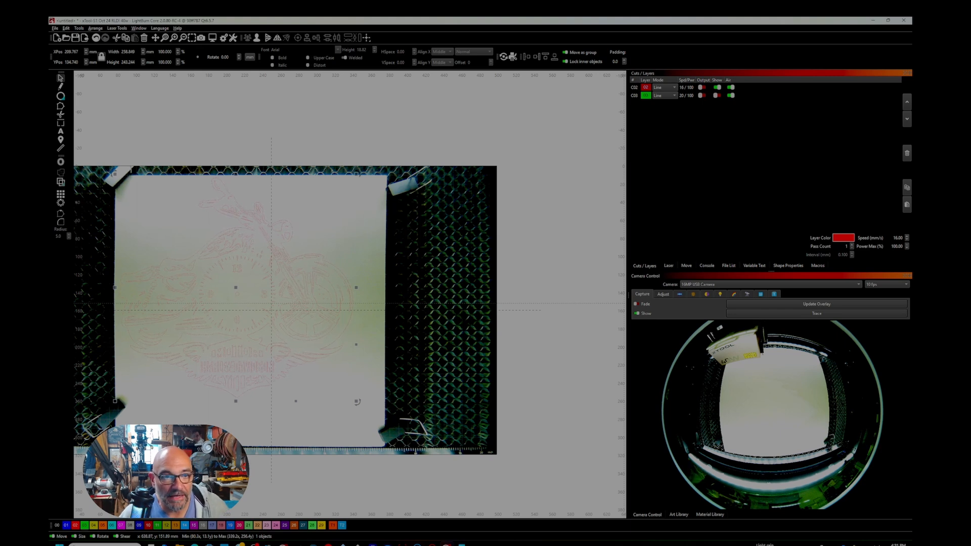
- Set the red layer C02's speed to 22 mm/sec
{"action": "double_click", "coordinate": [637, 90]}
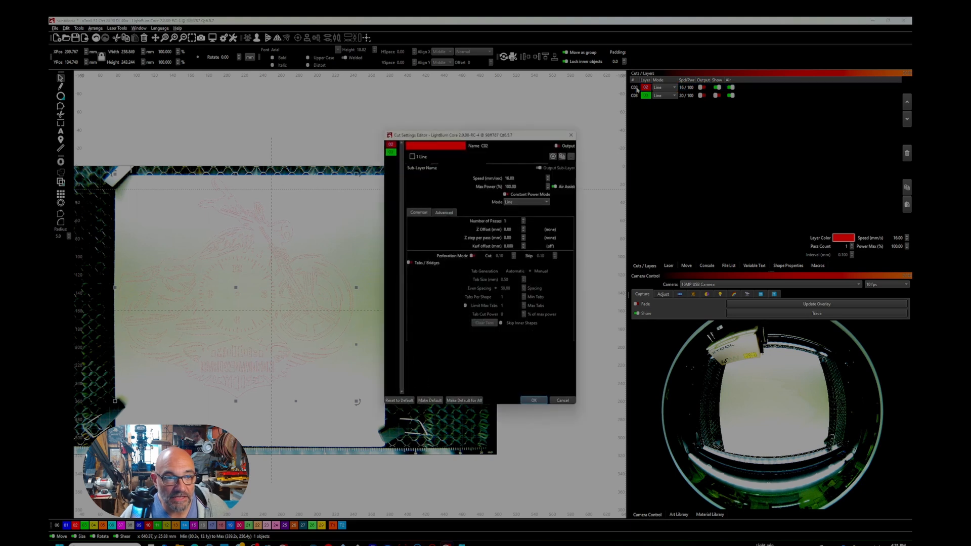
{"action": "double_click", "coordinate": [523, 178]}
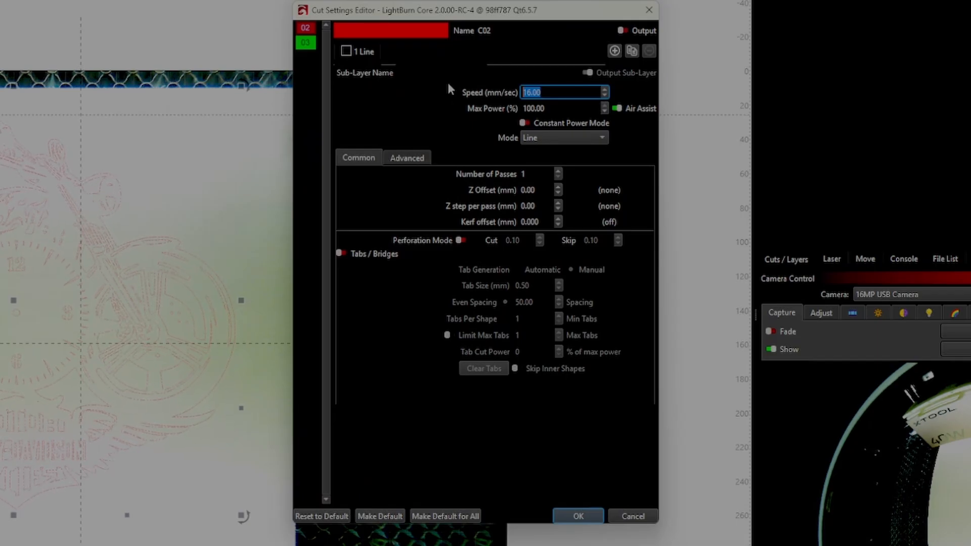
{"action": "type", "text": "22"}
{"action": "left_click", "coordinate": [588, 517]}
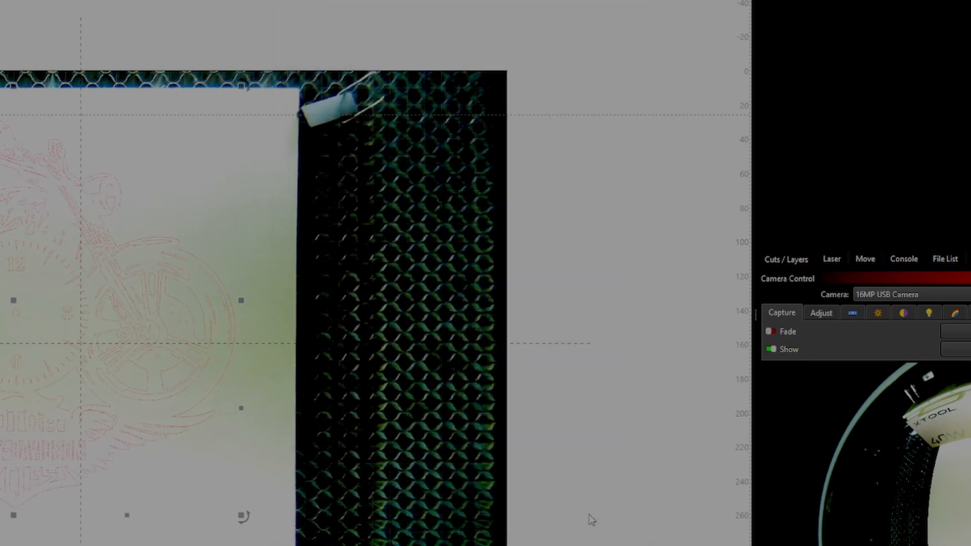
- Try to preview the job and turn on output for the red layer C02
{"action": "key", "text": "alt+p"}
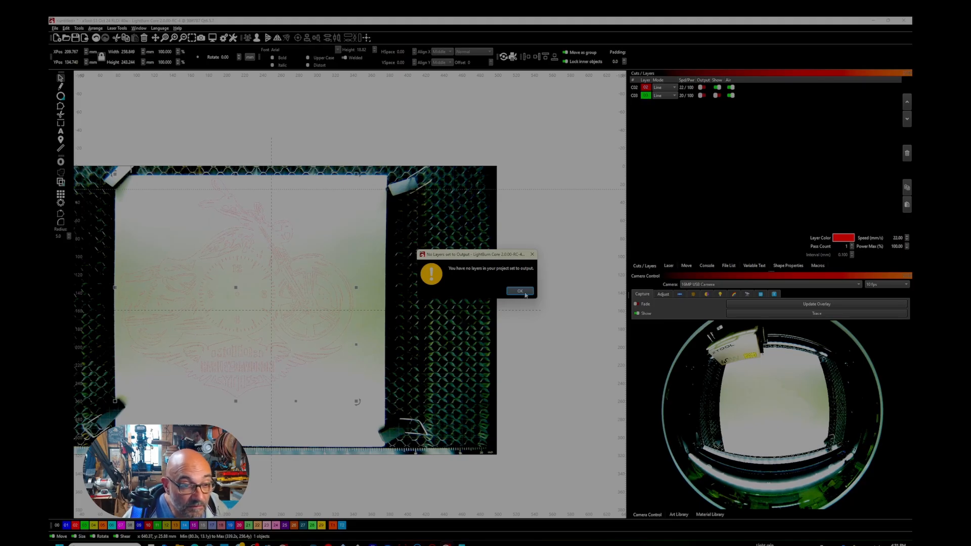
{"action": "left_click", "coordinate": [520, 292]}
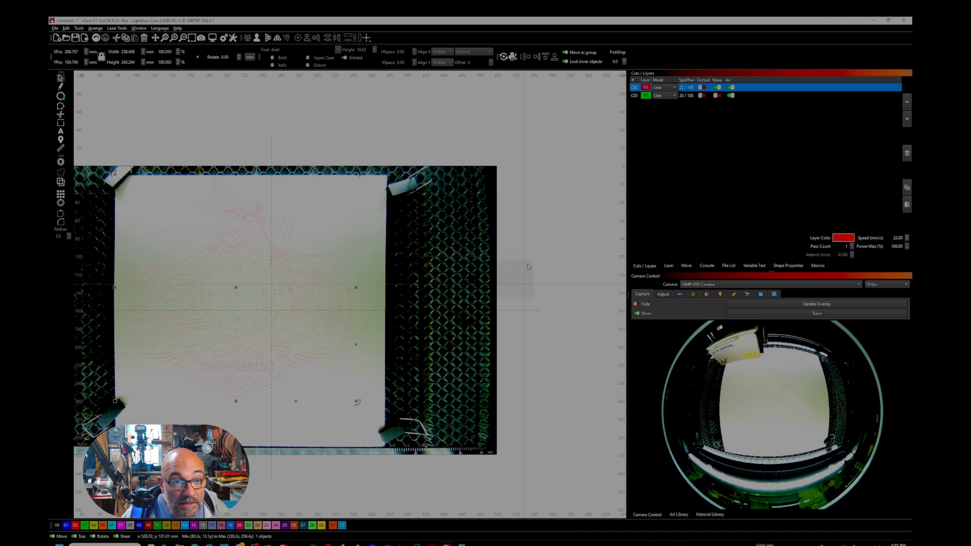
{"action": "left_click", "coordinate": [702, 87]}
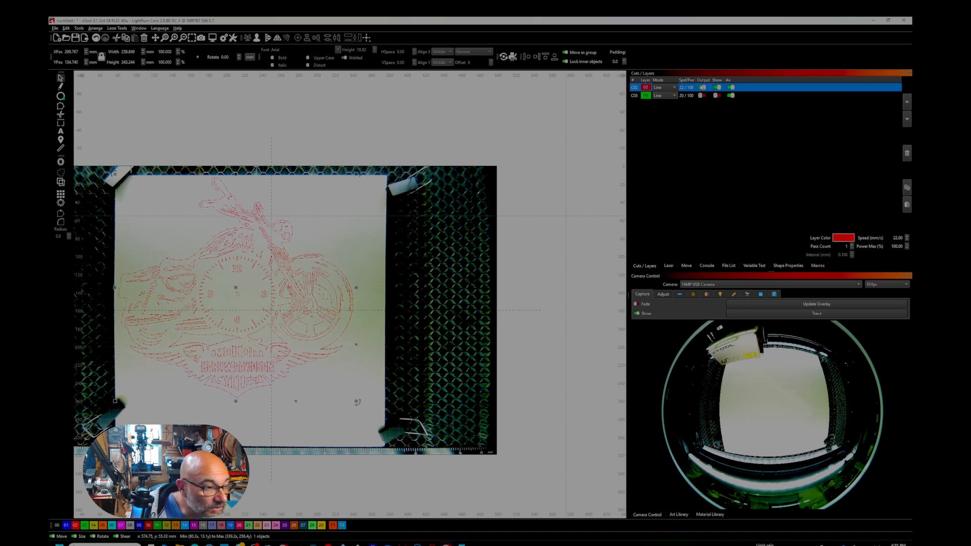
- Preview the motorcycle engraving and start it on the laser, accepting the pre-start checklist
{"action": "key", "text": "alt+p"}
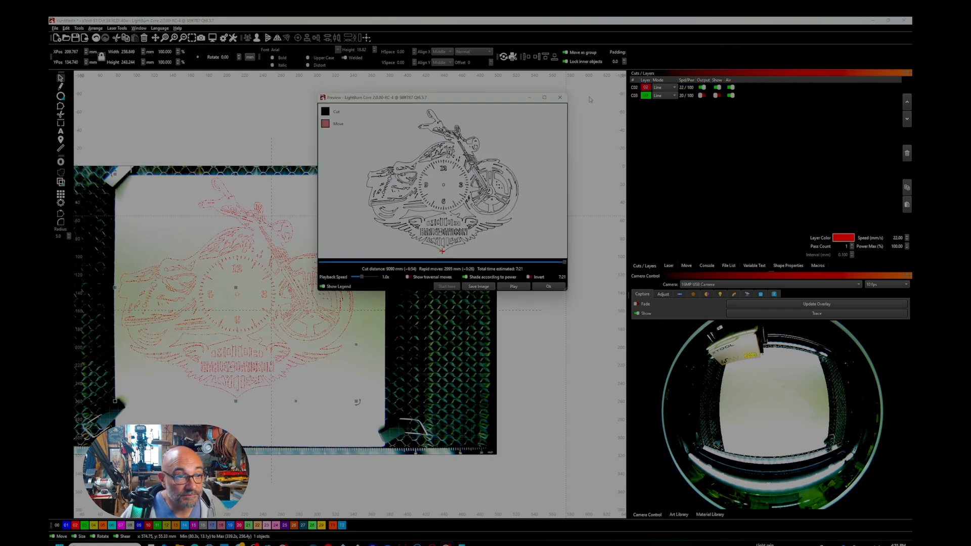
{"action": "left_click", "coordinate": [560, 97]}
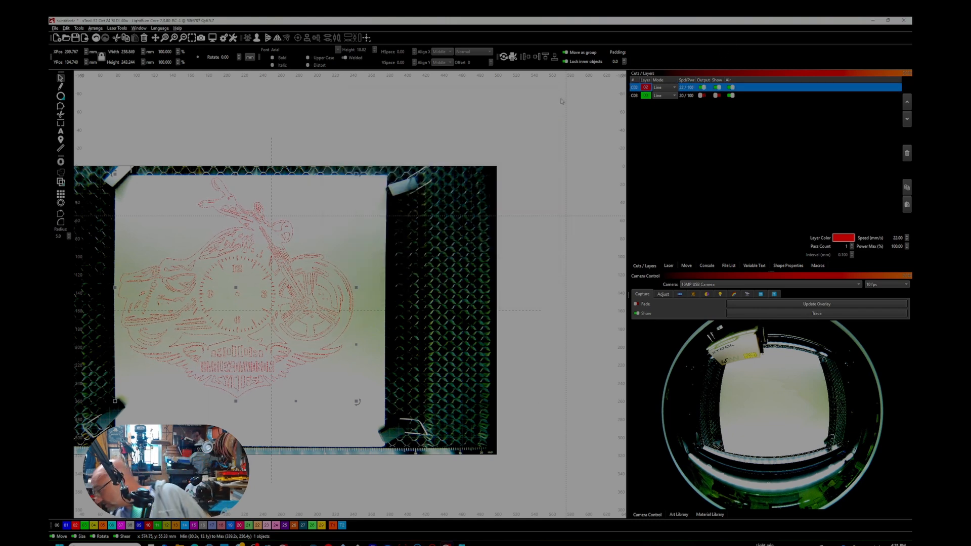
{"action": "key", "text": "alt+s"}
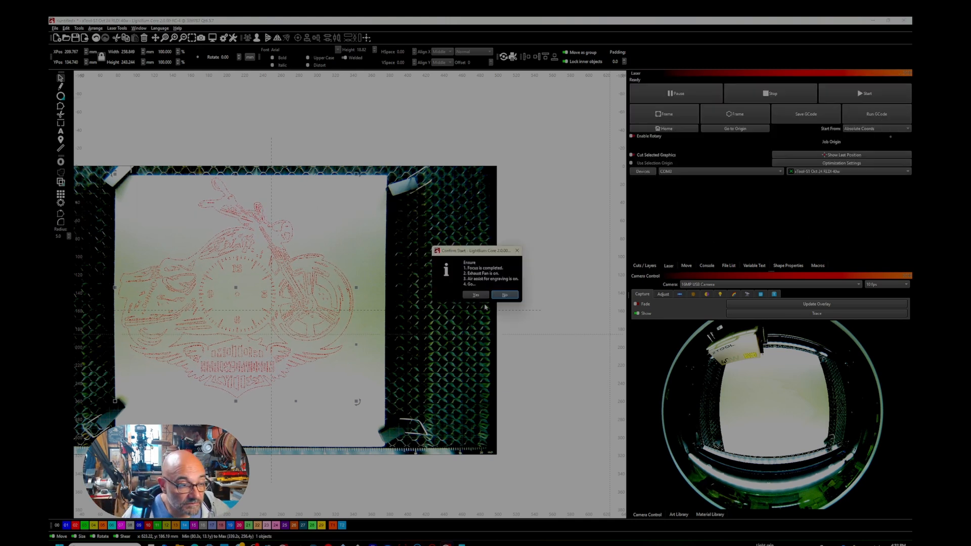
{"action": "left_click", "coordinate": [483, 296]}
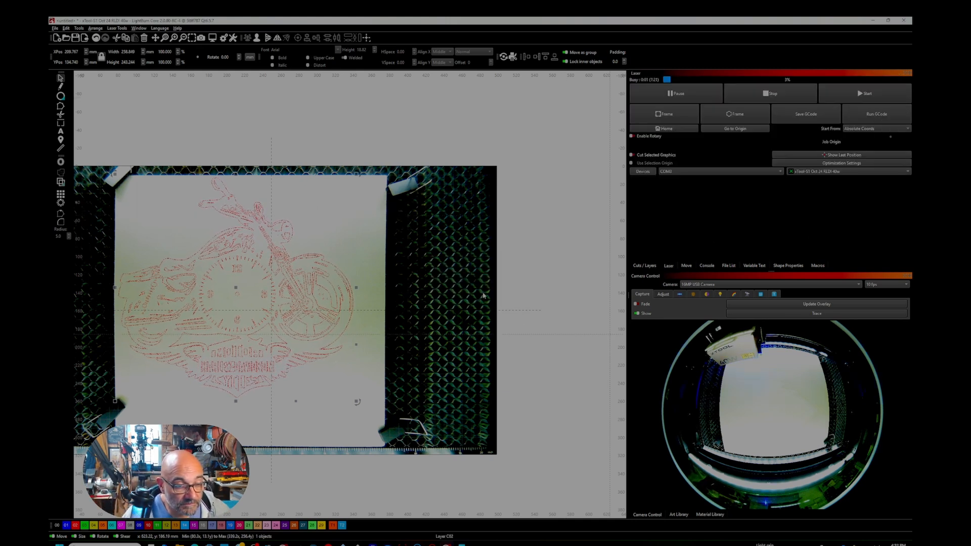
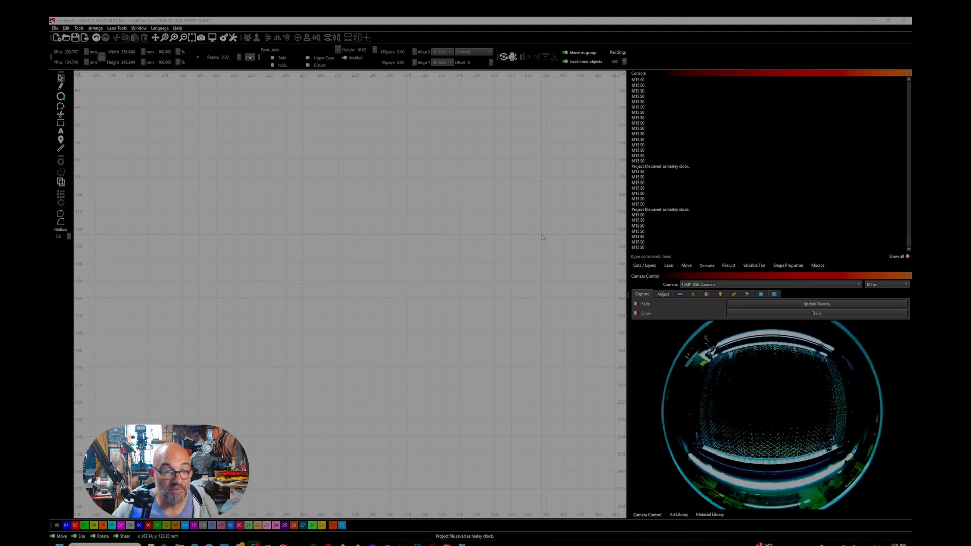
- Draw a closed, downward-opening U-shaped outline about 91 mm wide and 32 mm tall in the upper-left part of the work area
{"action": "scroll", "coordinate": [334, 211], "scroll_direction": "down", "scroll_amount": 3}
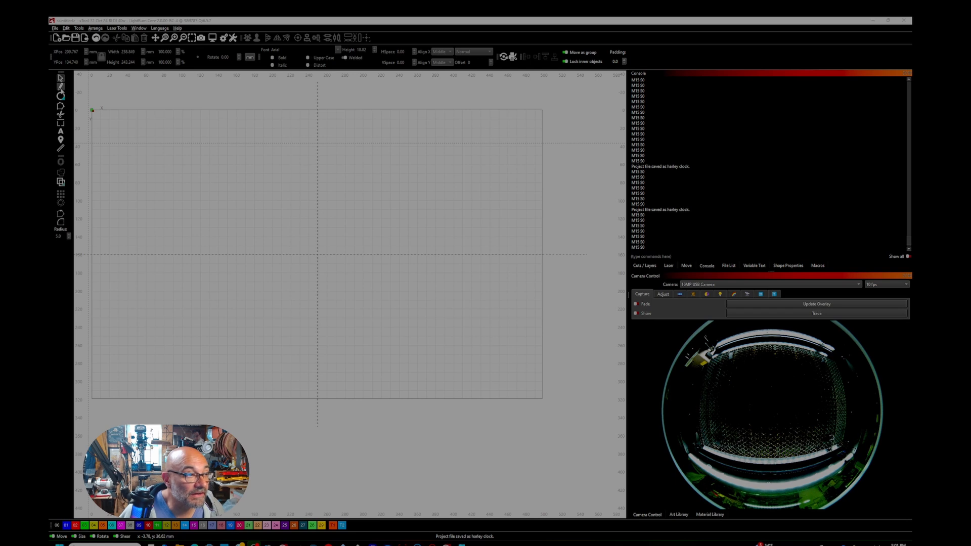
{"action": "left_click", "coordinate": [61, 86]}
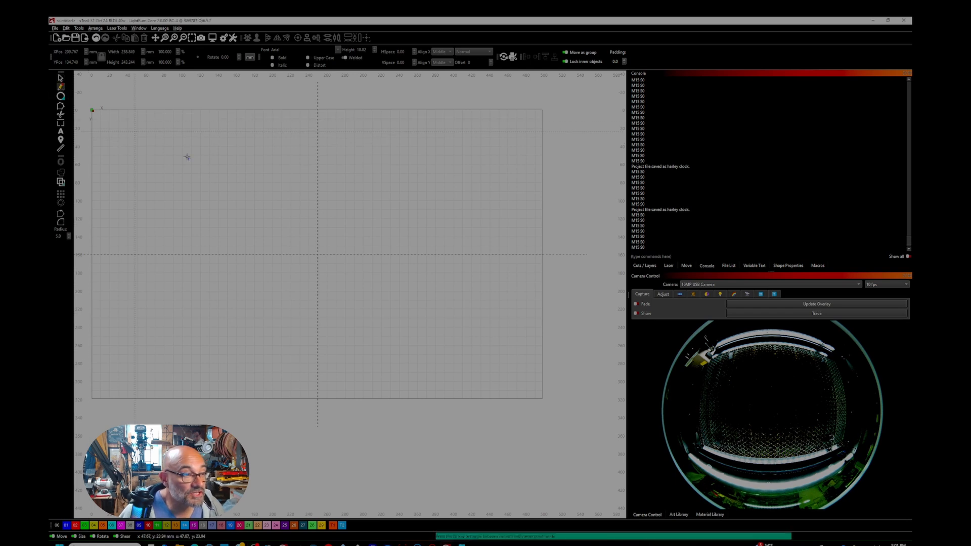
{"action": "left_click", "coordinate": [200, 181]}
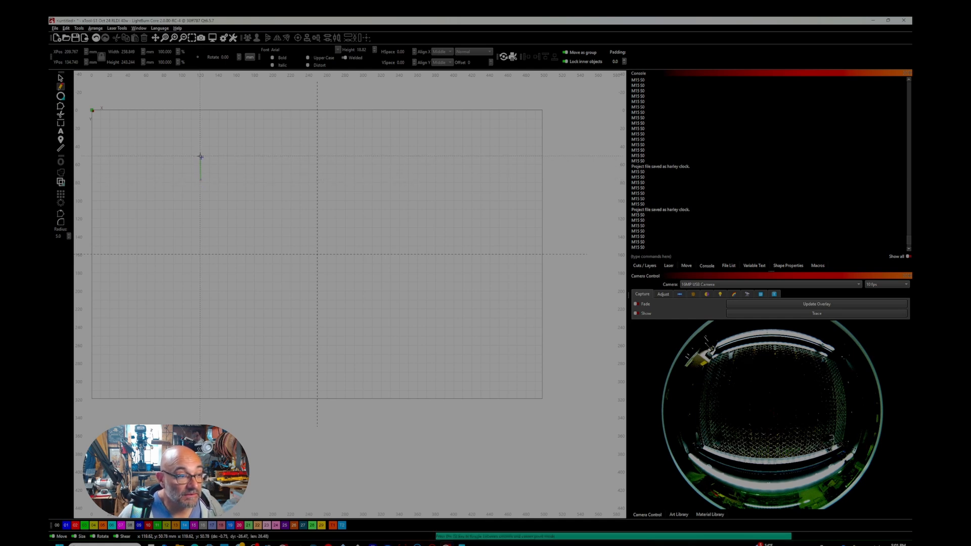
{"action": "left_click", "coordinate": [201, 154]}
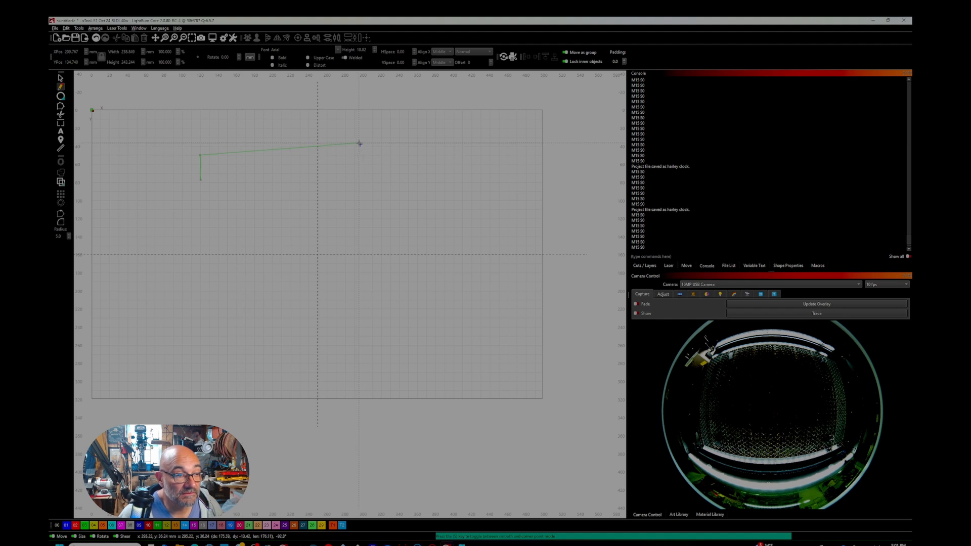
{"action": "left_click", "coordinate": [282, 155]}
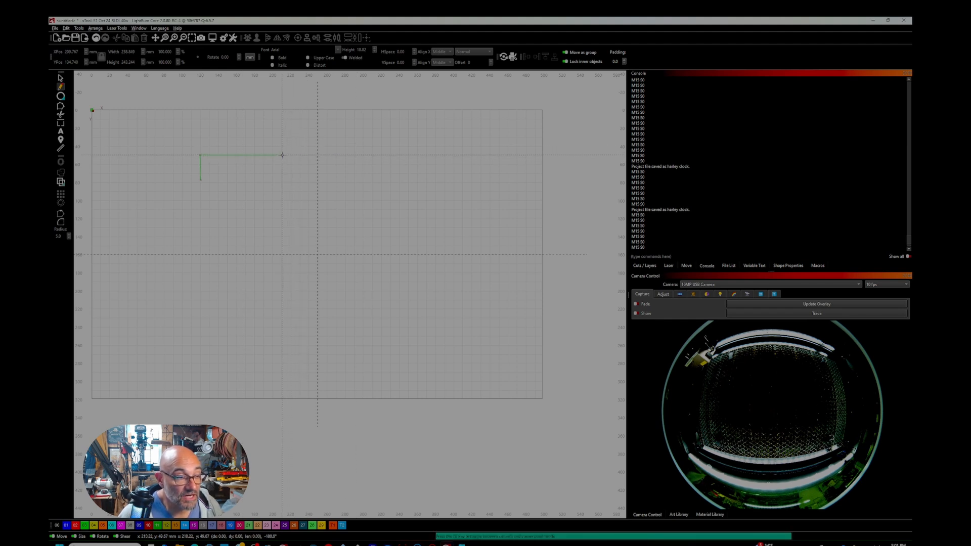
{"action": "left_click", "coordinate": [282, 185]}
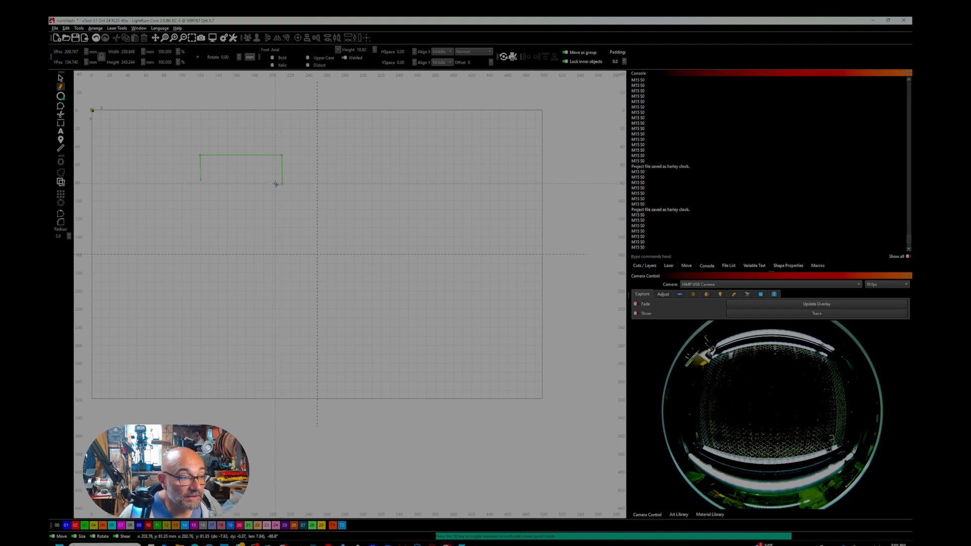
{"action": "left_click", "coordinate": [275, 184]}
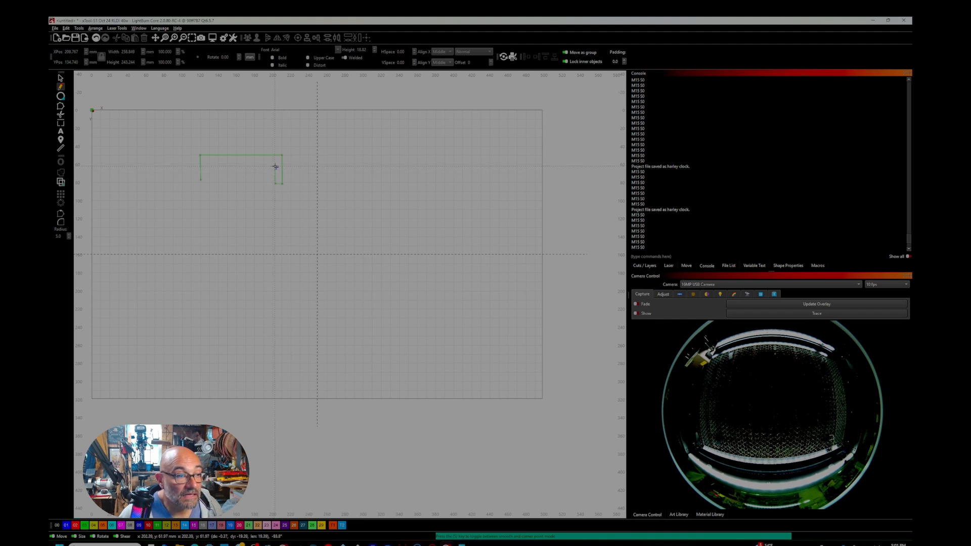
{"action": "left_click", "coordinate": [275, 163]}
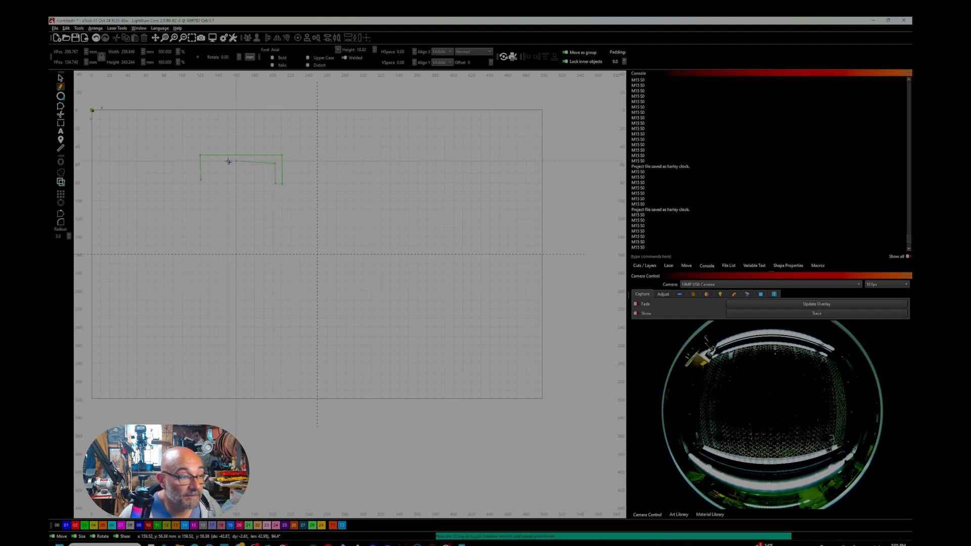
{"action": "left_click", "coordinate": [210, 164]}
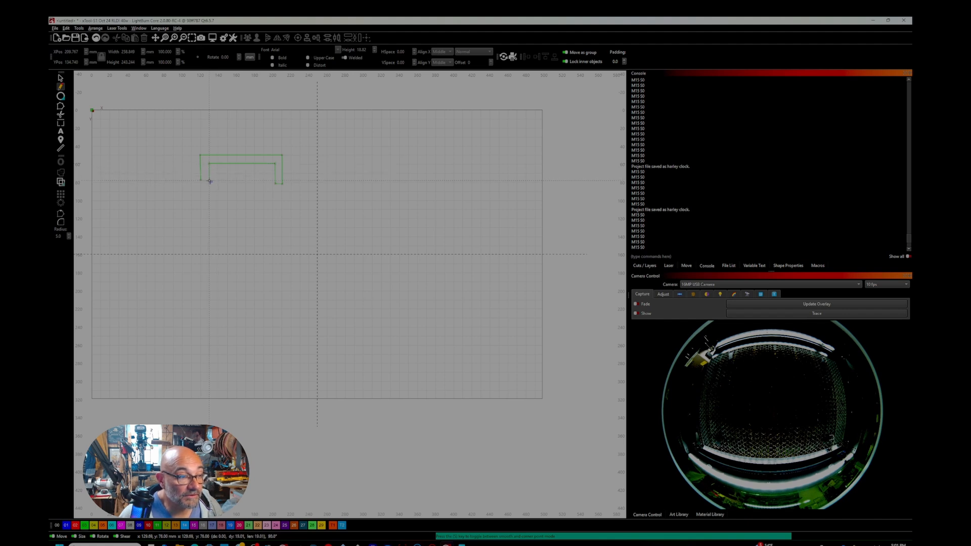
{"action": "left_click", "coordinate": [210, 181]}
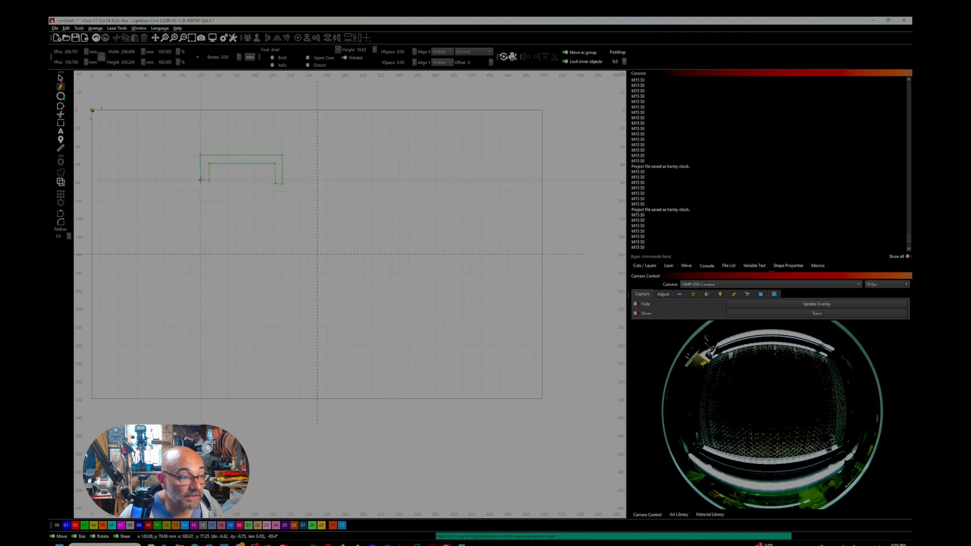
{"action": "left_click", "coordinate": [200, 180]}
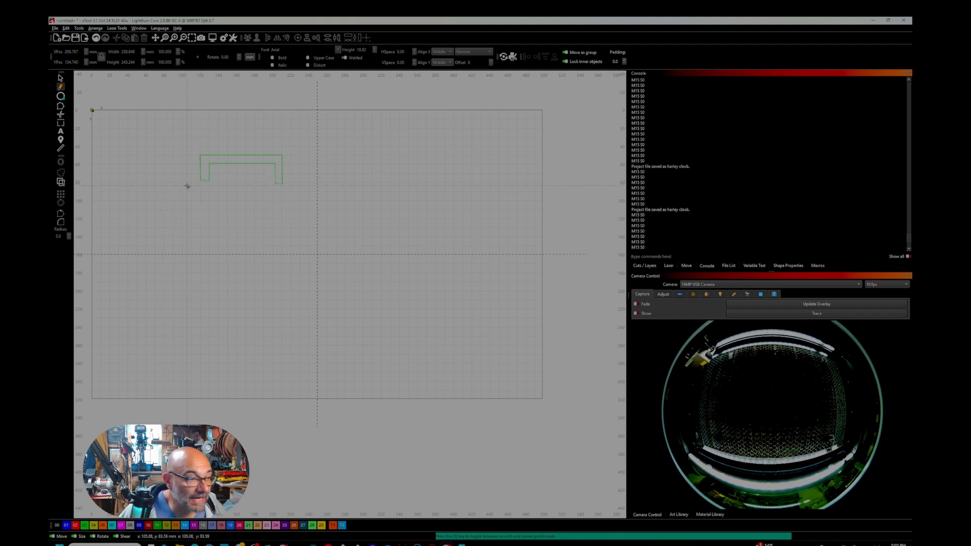
- Edit the nodes at both leg ends of the U-shaped outline so that each foot edge is level
{"action": "scroll", "coordinate": [187, 185], "scroll_direction": "up", "scroll_amount": 3}
{"action": "scroll", "coordinate": [187, 186], "scroll_direction": "up", "scroll_amount": 2}
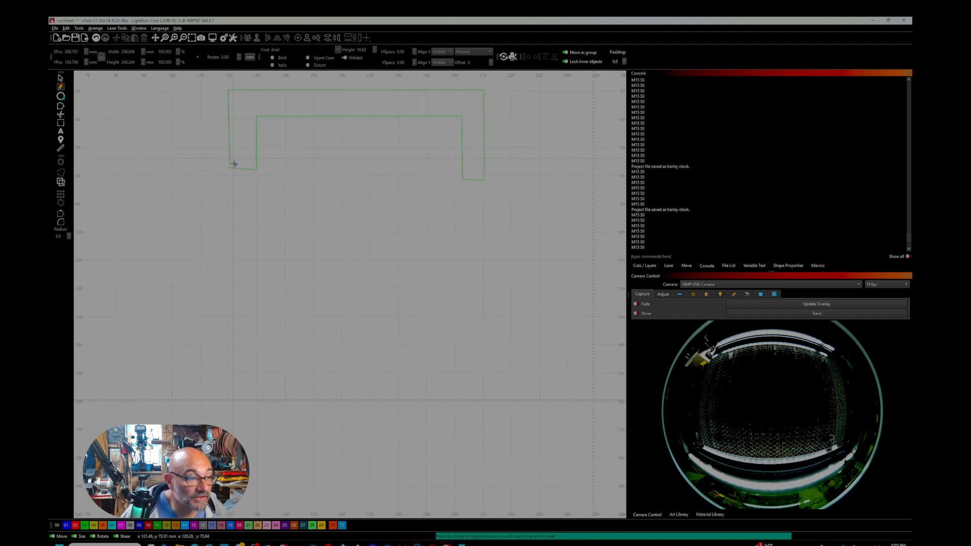
{"action": "left_click", "coordinate": [60, 78]}
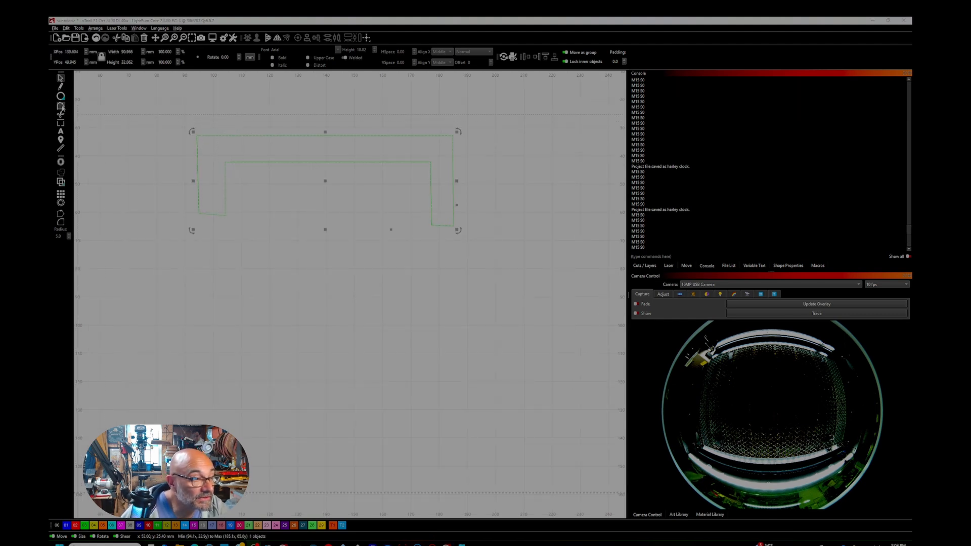
{"action": "left_click", "coordinate": [60, 106]}
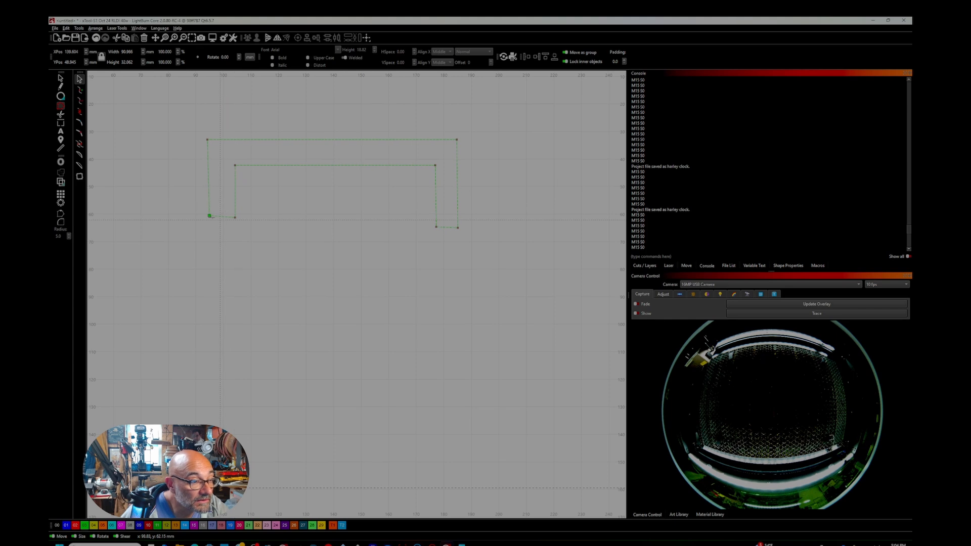
{"action": "left_click_drag", "start_coordinate": [209, 217], "coordinate": [210, 220]}
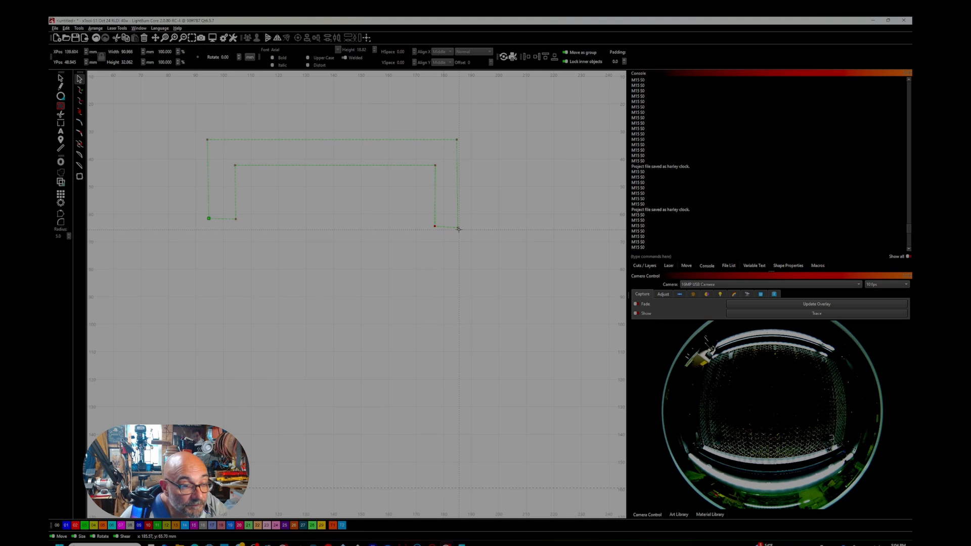
{"action": "left_click_drag", "start_coordinate": [457, 229], "coordinate": [458, 226]}
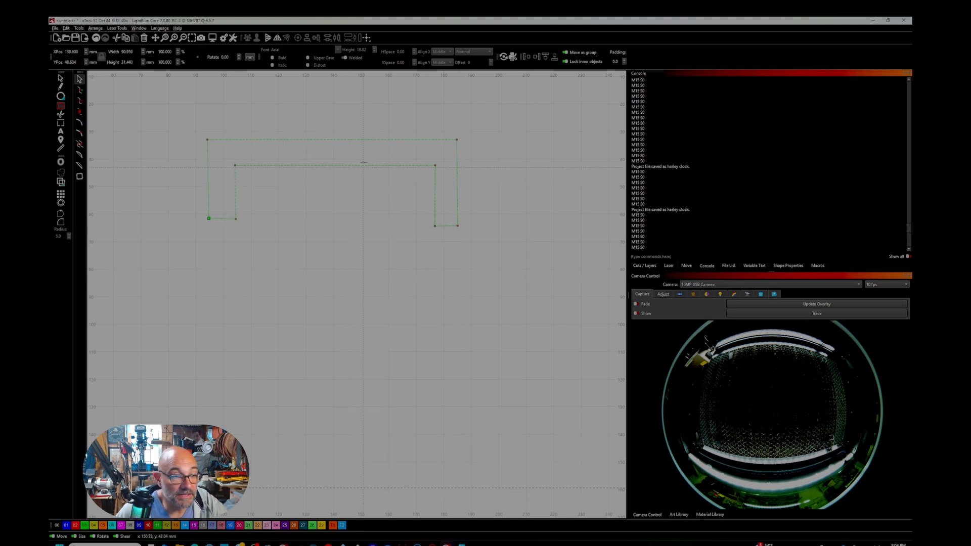
- Show the cut layers, then duplicate the U-shaped outline and place the copy directly beneath the original
{"action": "left_click", "coordinate": [638, 268]}
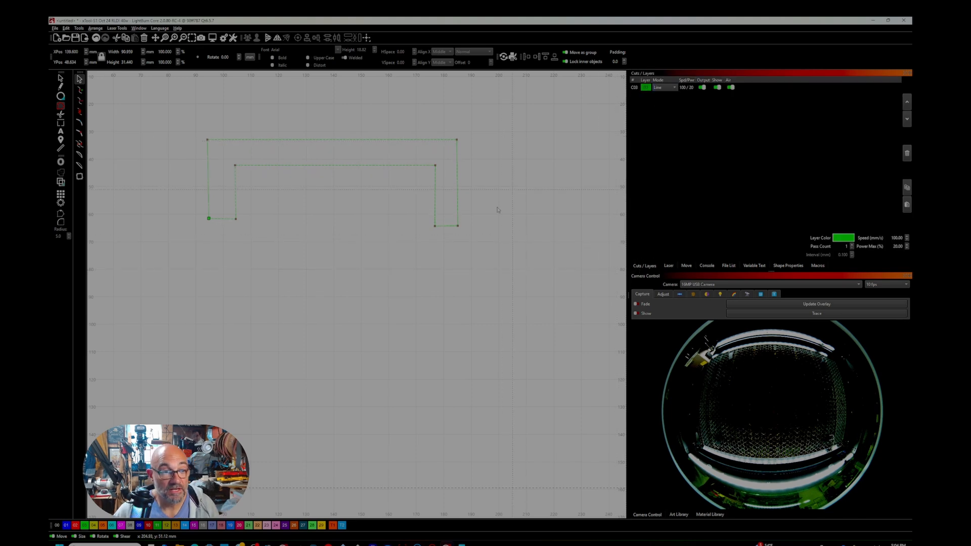
{"action": "scroll", "coordinate": [498, 210], "scroll_direction": "down", "scroll_amount": 3}
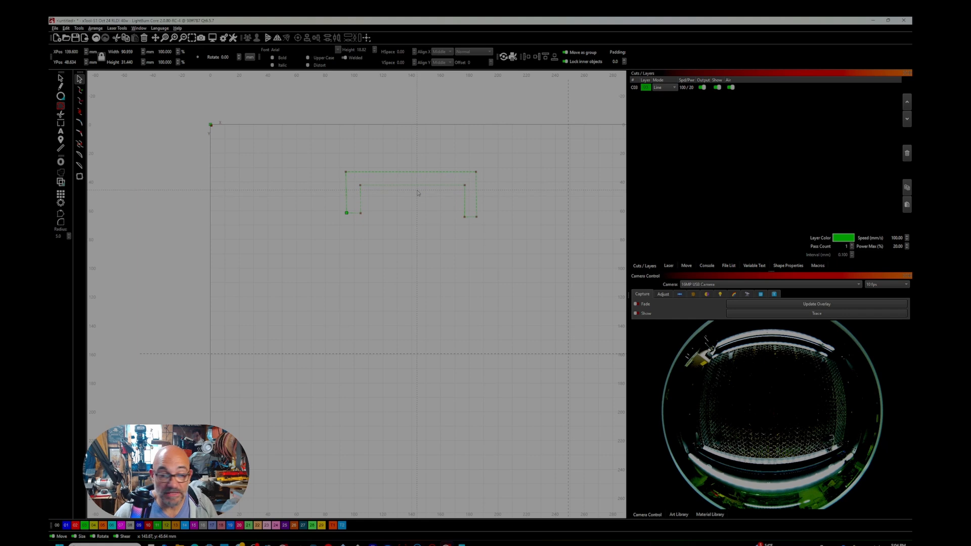
{"action": "left_click_drag", "start_coordinate": [331, 149], "coordinate": [503, 235]}
{"action": "key", "text": "ctrl+v"}
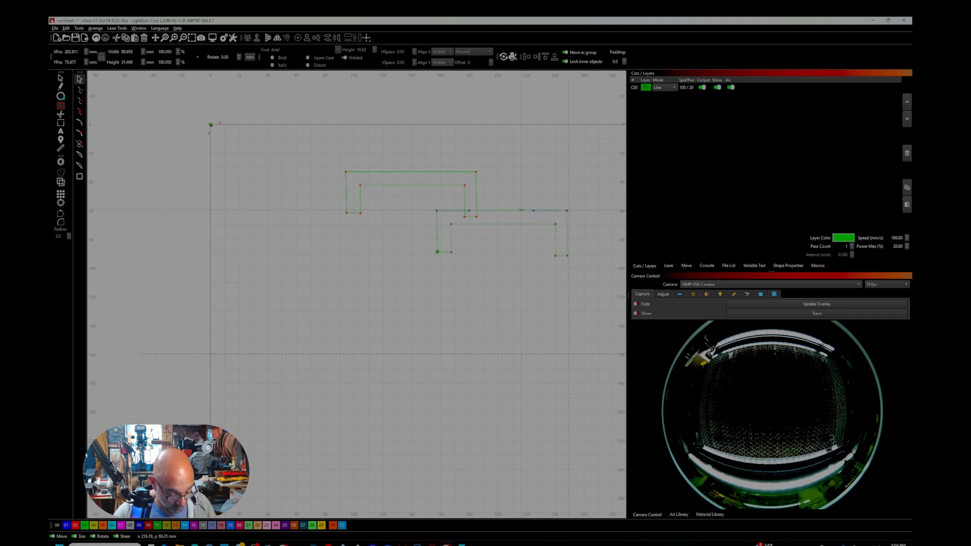
{"action": "left_click", "coordinate": [61, 78]}
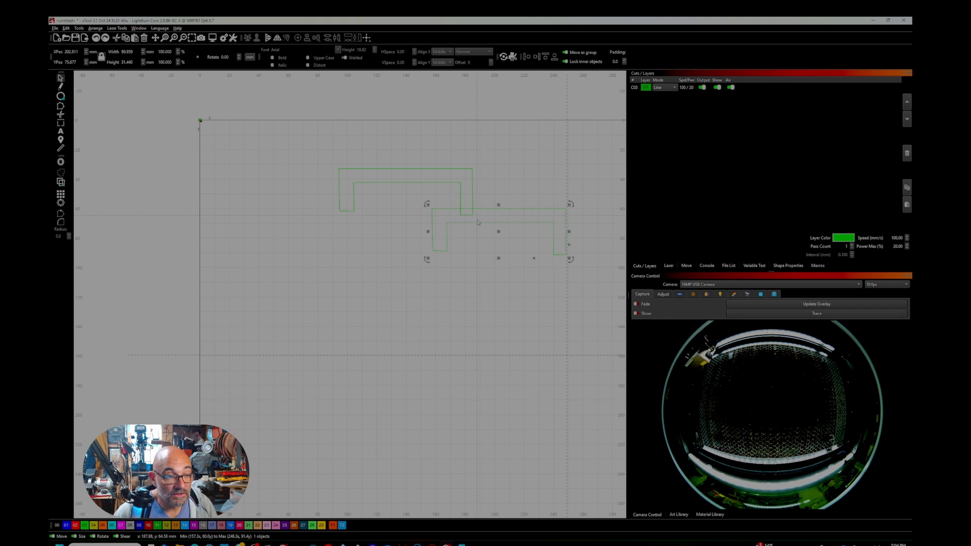
{"action": "left_click", "coordinate": [497, 226]}
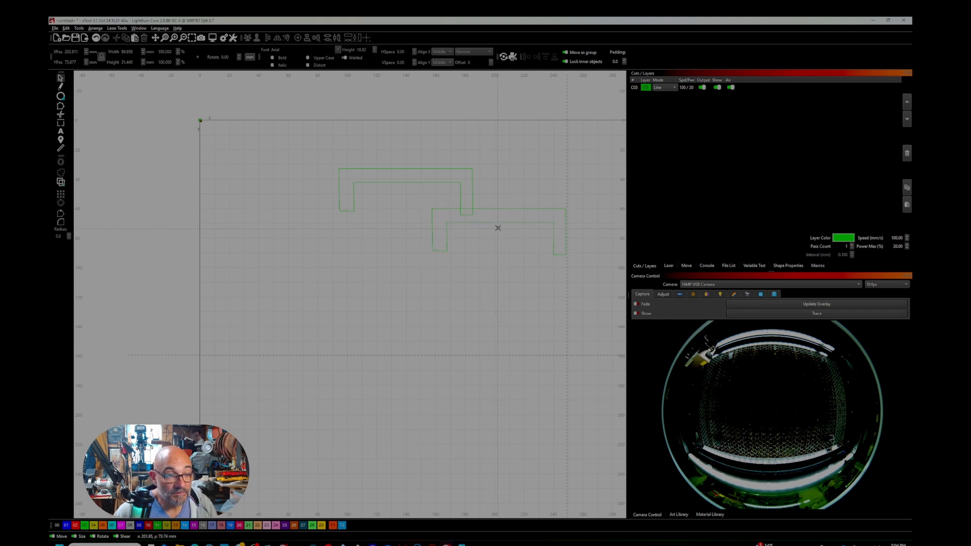
{"action": "left_click", "coordinate": [498, 222]}
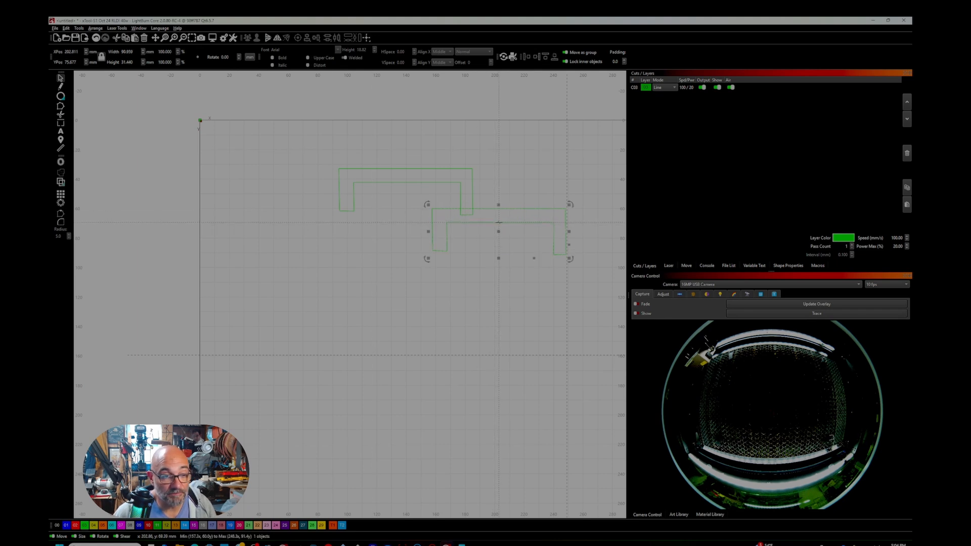
{"action": "left_click_drag", "start_coordinate": [497, 228], "coordinate": [409, 250]}
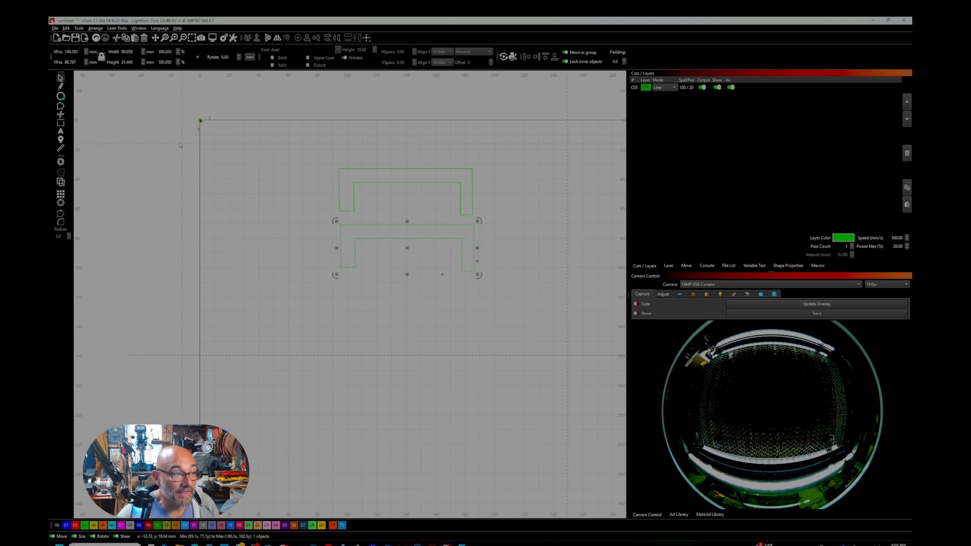
- Paste a third U-shaped outline and place it below the second one
{"action": "key", "text": "ctrl+v"}
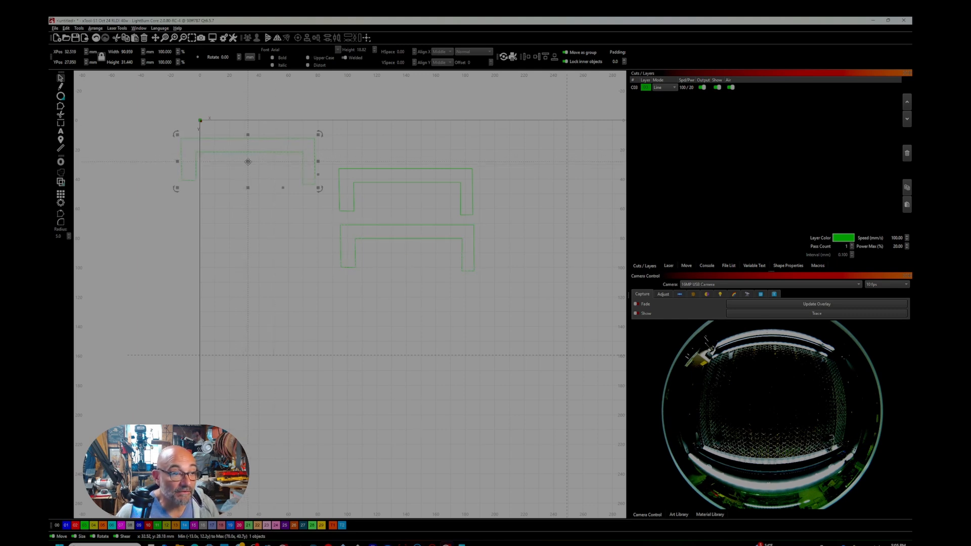
{"action": "left_click_drag", "start_coordinate": [251, 165], "coordinate": [466, 314]}
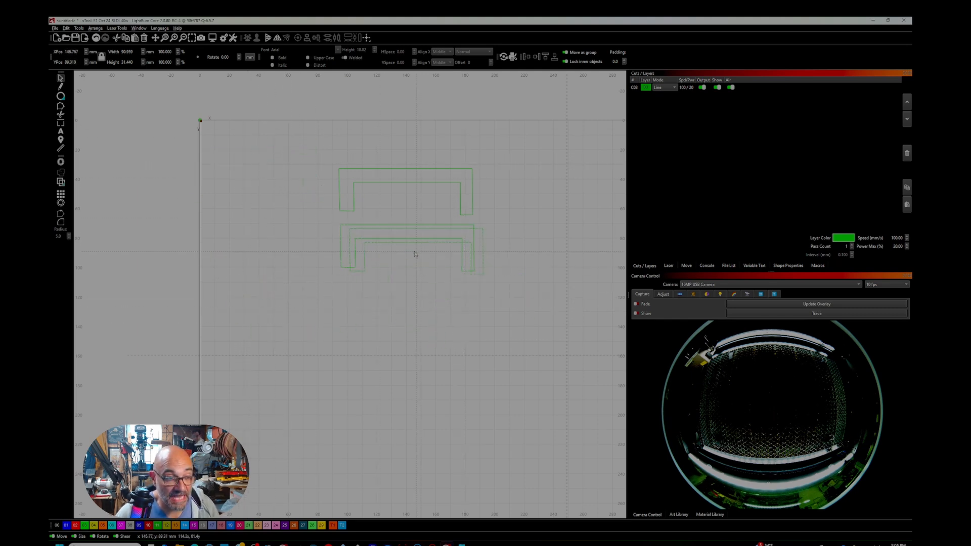
{"action": "left_click_drag", "start_coordinate": [415, 254], "coordinate": [397, 314]}
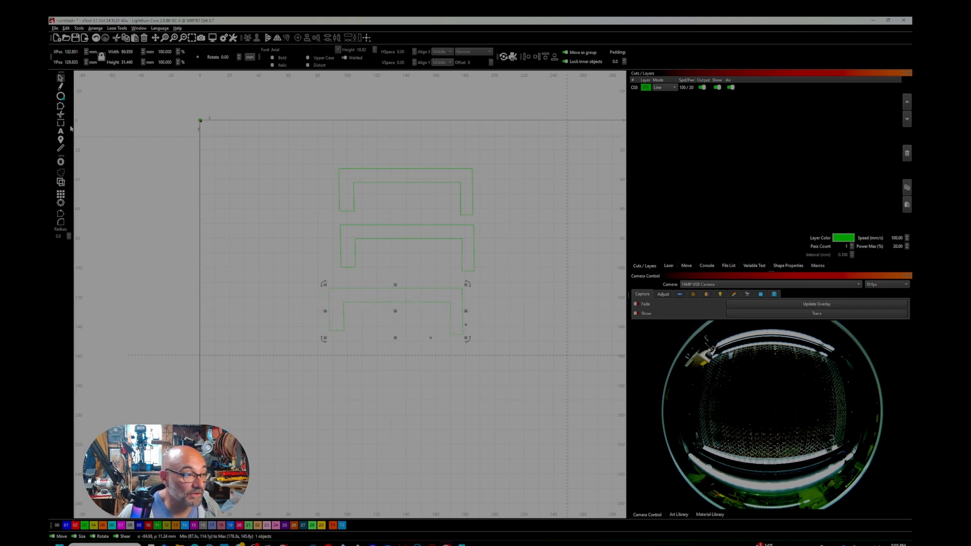
- Edit the nodes of the lowest outline to lower its inner edge, thickening the crossbar and straightening the inner sides of the legs
{"action": "left_click", "coordinate": [61, 106]}
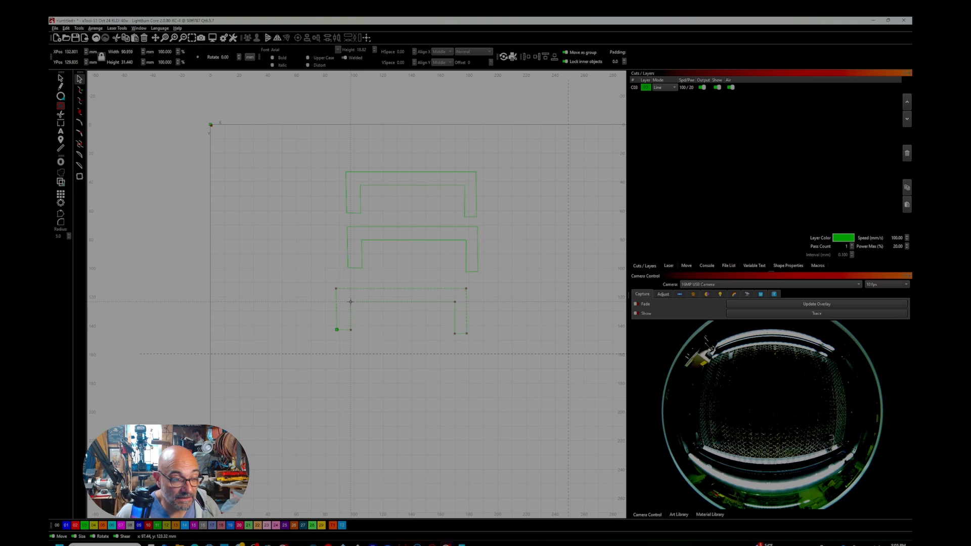
{"action": "left_click_drag", "start_coordinate": [350, 303], "coordinate": [348, 317]}
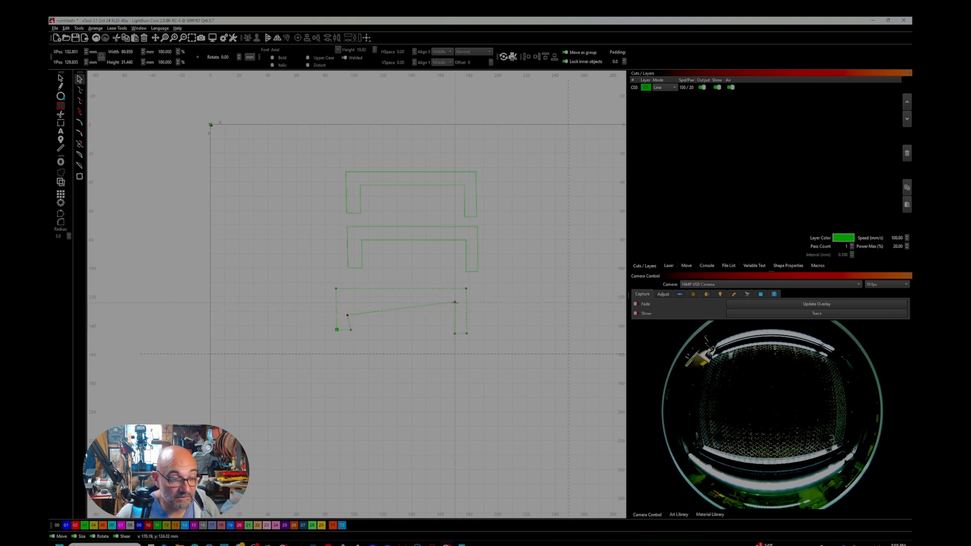
{"action": "left_click_drag", "start_coordinate": [455, 303], "coordinate": [457, 319]}
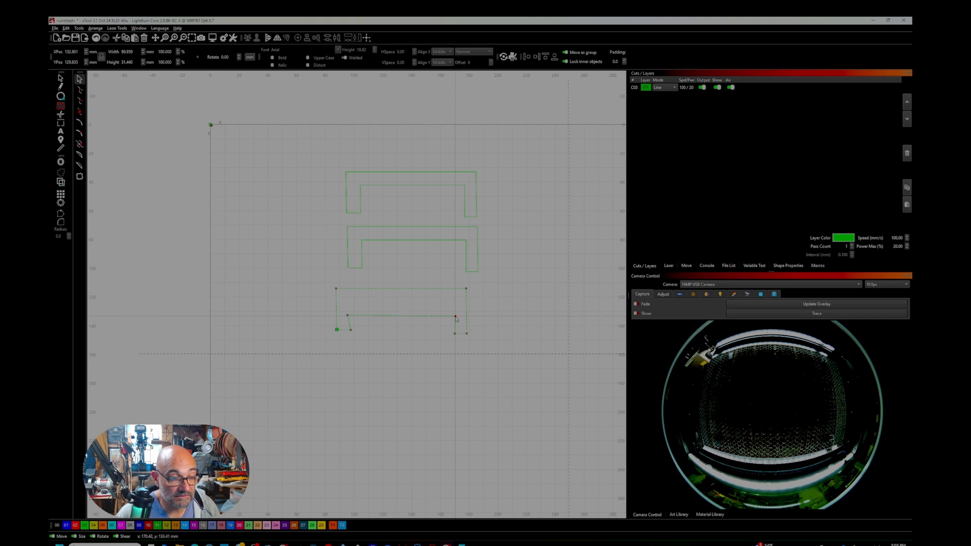
{"action": "left_click_drag", "start_coordinate": [347, 317], "coordinate": [352, 319]}
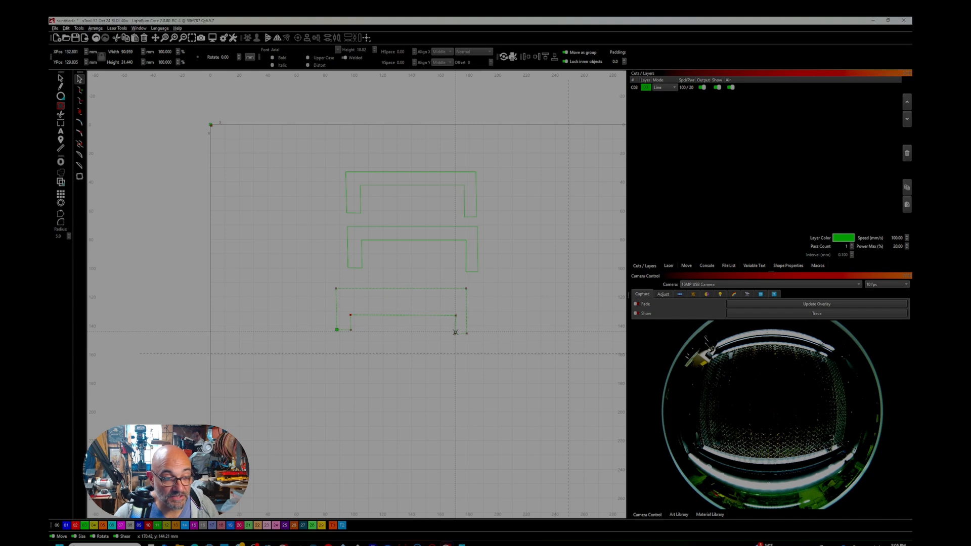
{"action": "left_click_drag", "start_coordinate": [455, 333], "coordinate": [456, 333]}
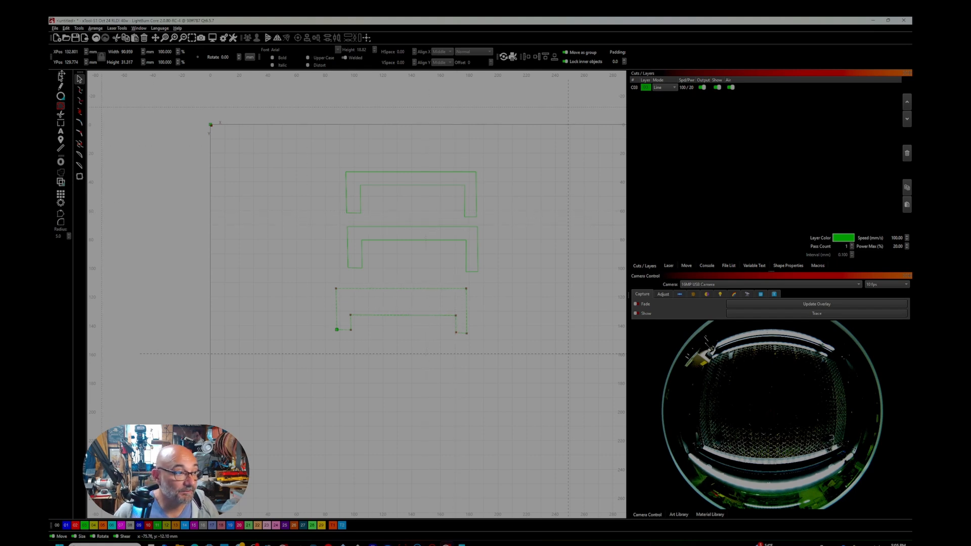
- Move the middle U-shaped outline up so that it lies on top of the original
{"action": "left_click", "coordinate": [60, 78]}
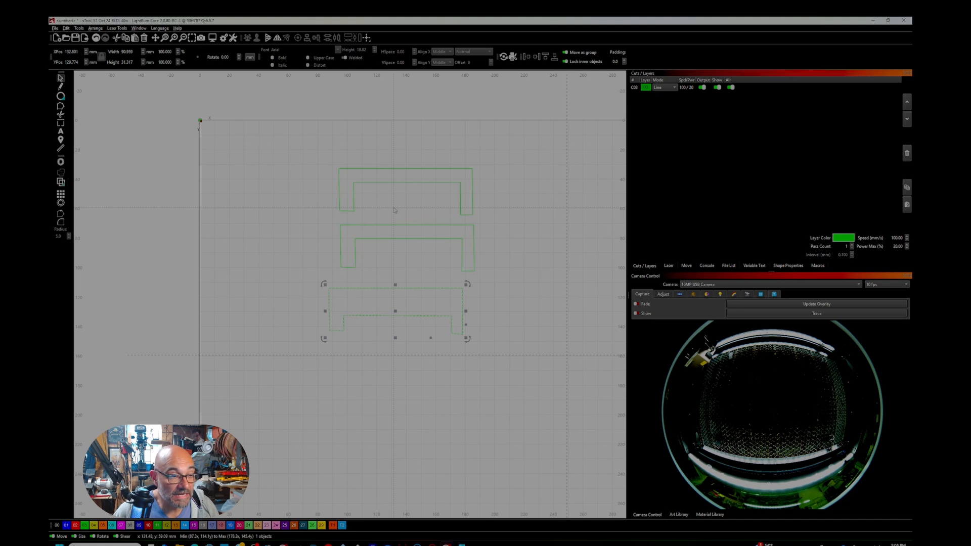
{"action": "left_click", "coordinate": [413, 239]}
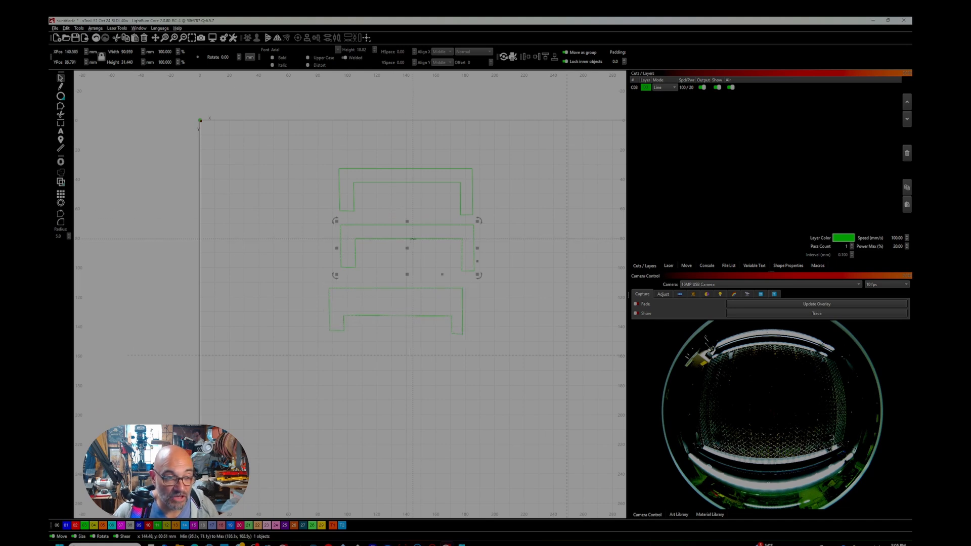
{"action": "left_click_drag", "start_coordinate": [407, 247], "coordinate": [407, 190]}
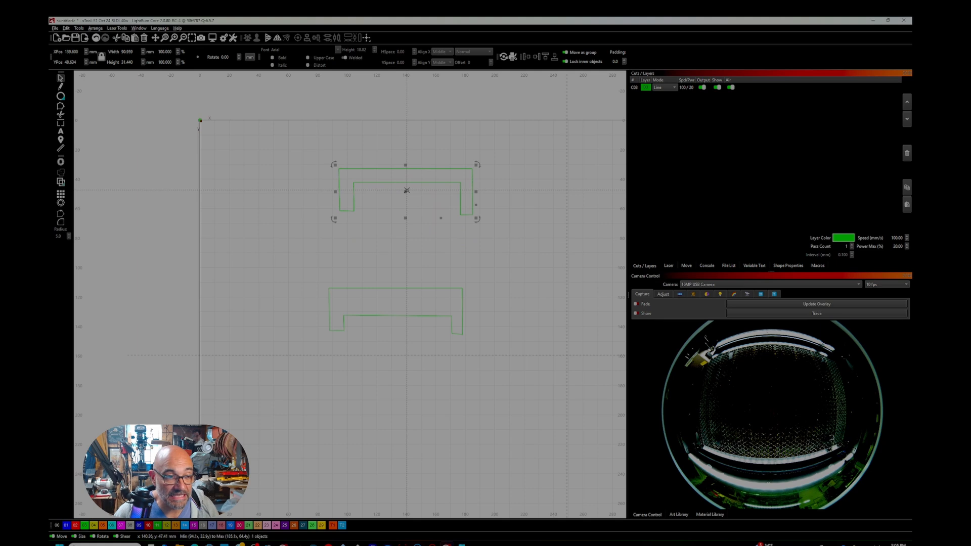
- Move the outline with the thicker crossbar further down and slightly to the right
{"action": "left_click", "coordinate": [426, 317]}
{"action": "left_click", "coordinate": [426, 316]}
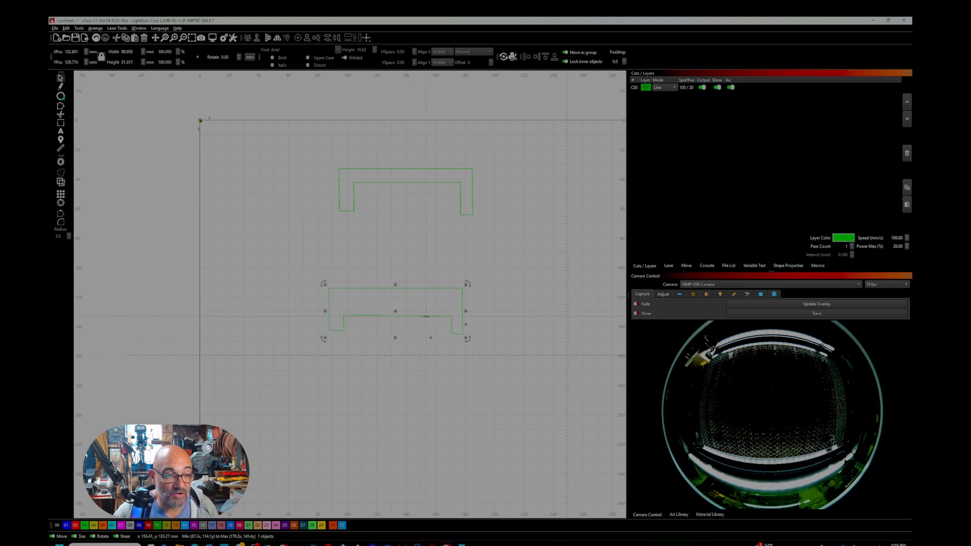
{"action": "left_click_drag", "start_coordinate": [396, 314], "coordinate": [416, 359]}
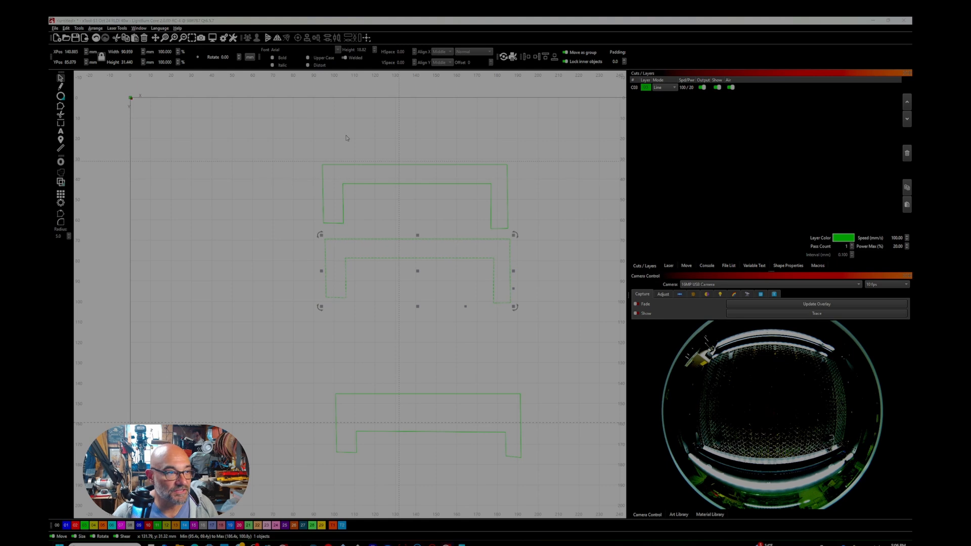
- Open the Windows Start menu
{"action": "key", "text": "super"}
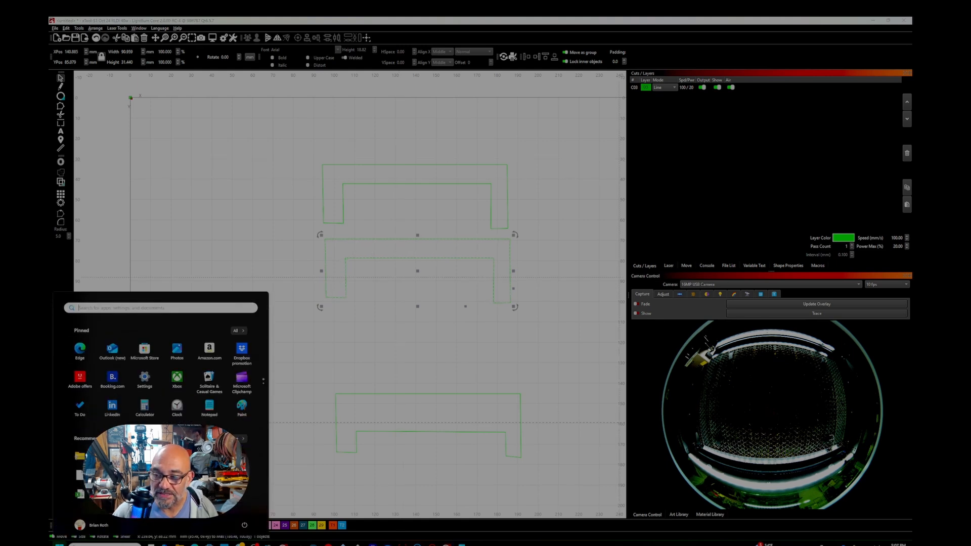